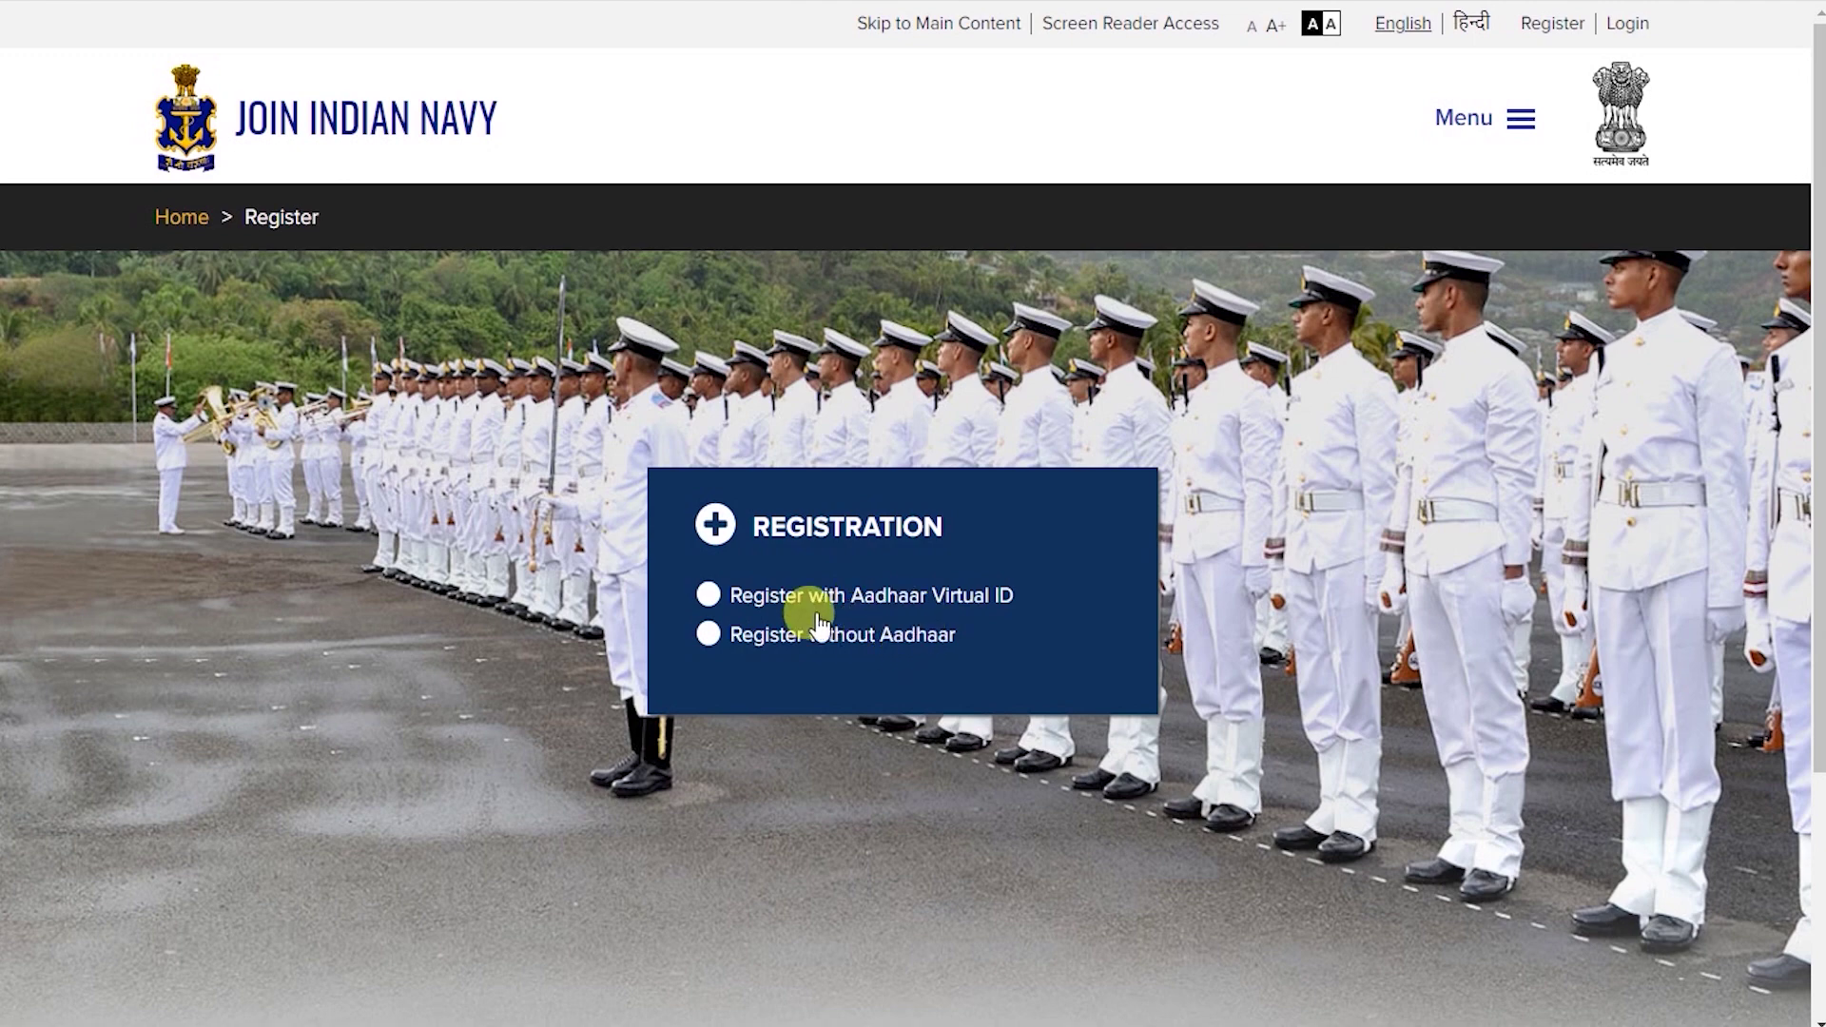
Register without Aadhaar, select 10th/12th Passing Certificate as the photo ID, and start entering its number.
{"action": "left_click", "coordinate": [704, 637]}
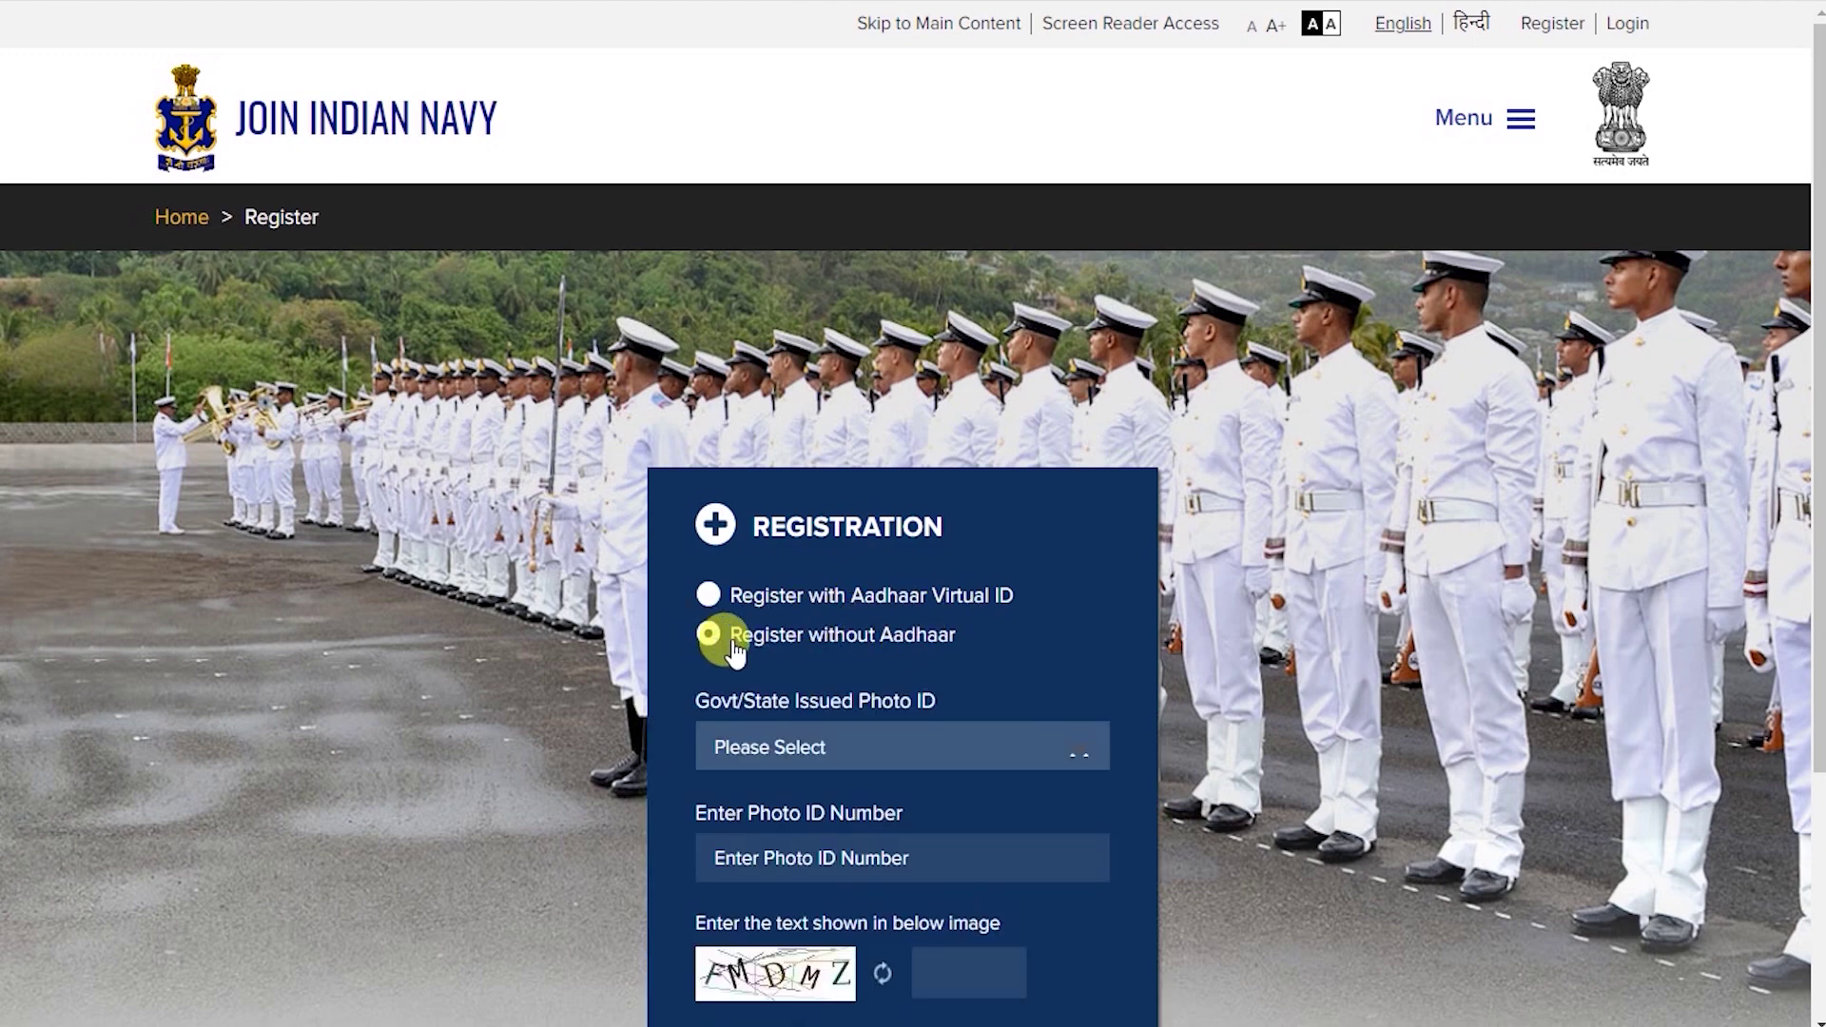
{"action": "scroll", "coordinate": [979, 630], "scroll_direction": "down", "scroll_amount": 3}
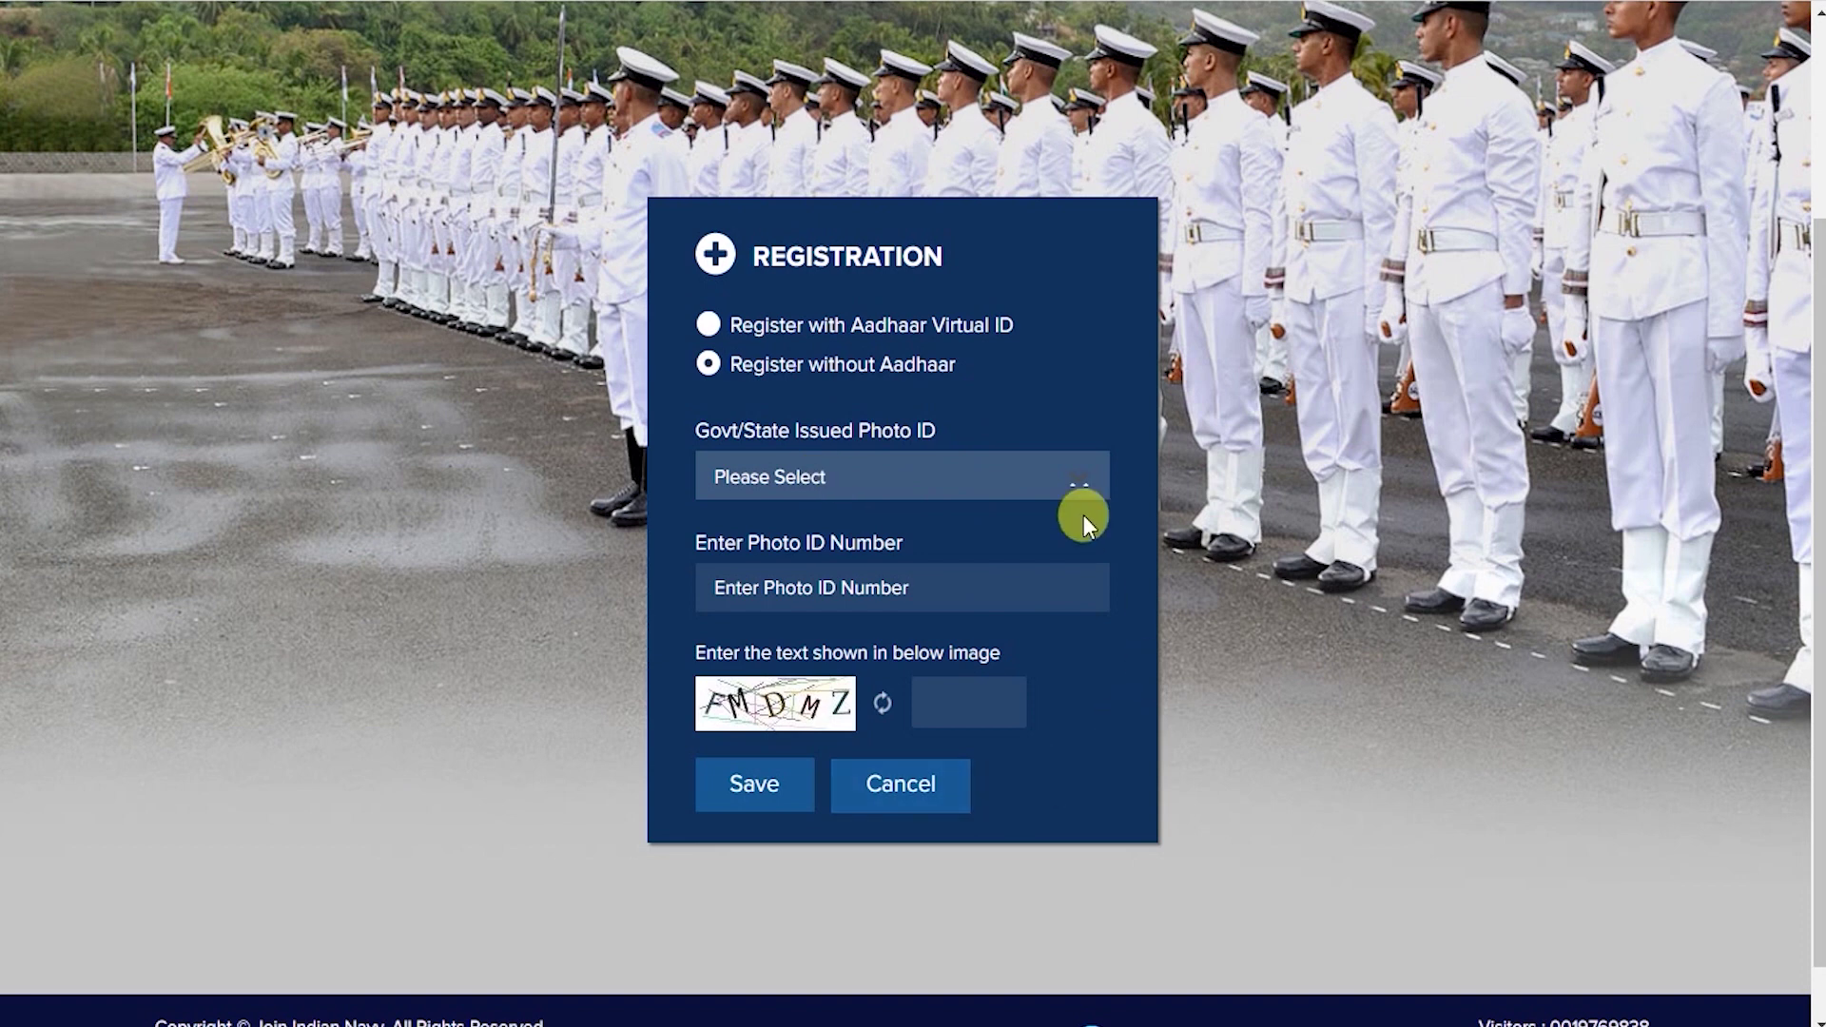
{"action": "left_click", "coordinate": [989, 487]}
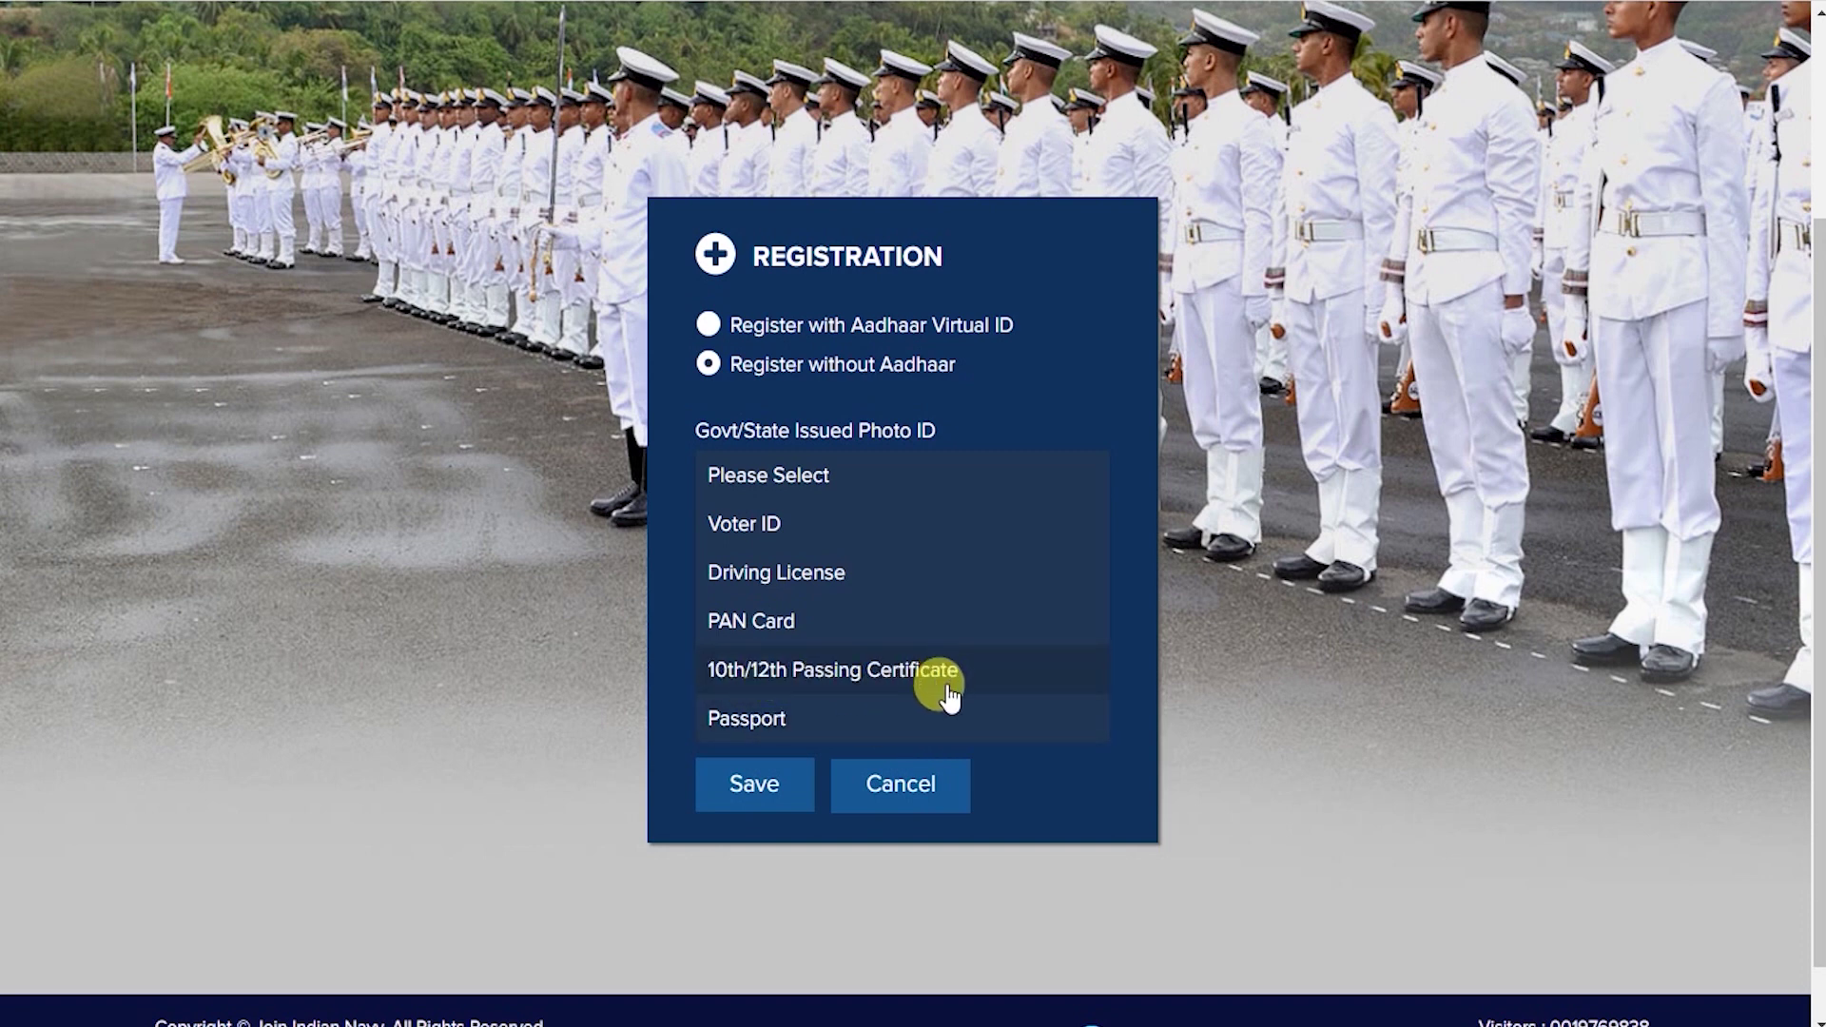
{"action": "left_click", "coordinate": [849, 692]}
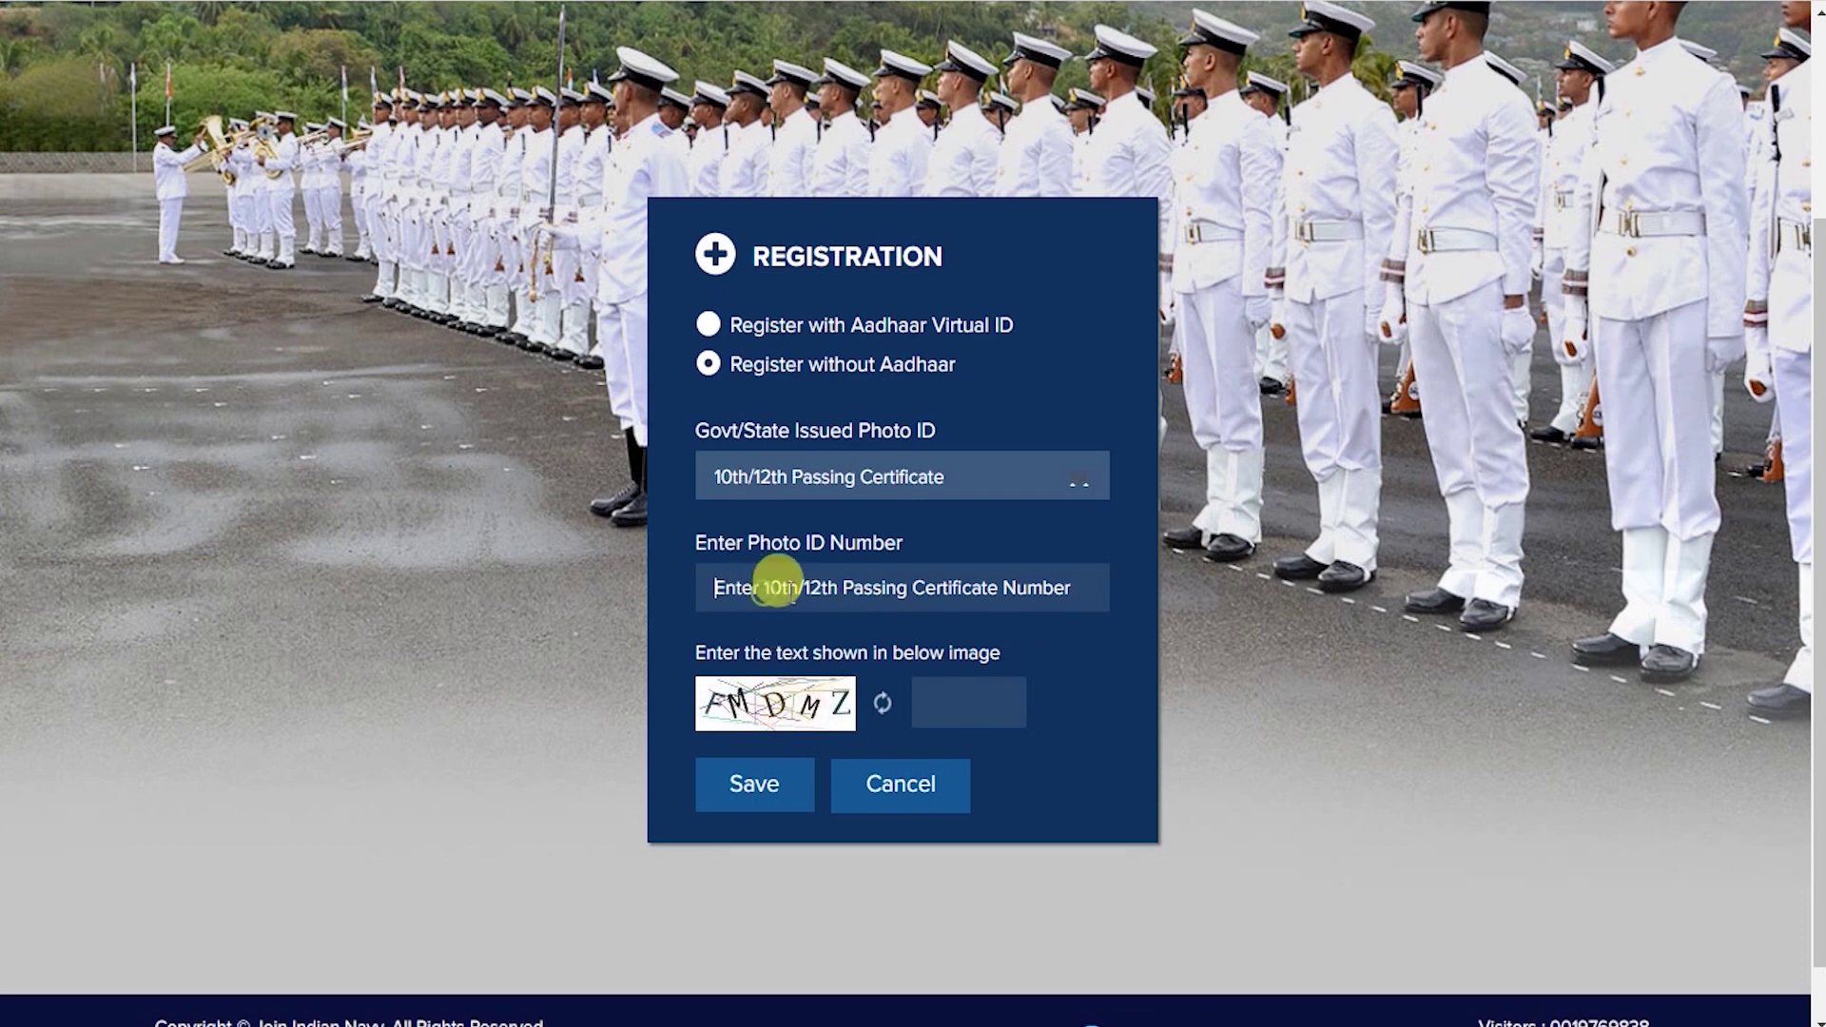
{"action": "left_click", "coordinate": [954, 581]}
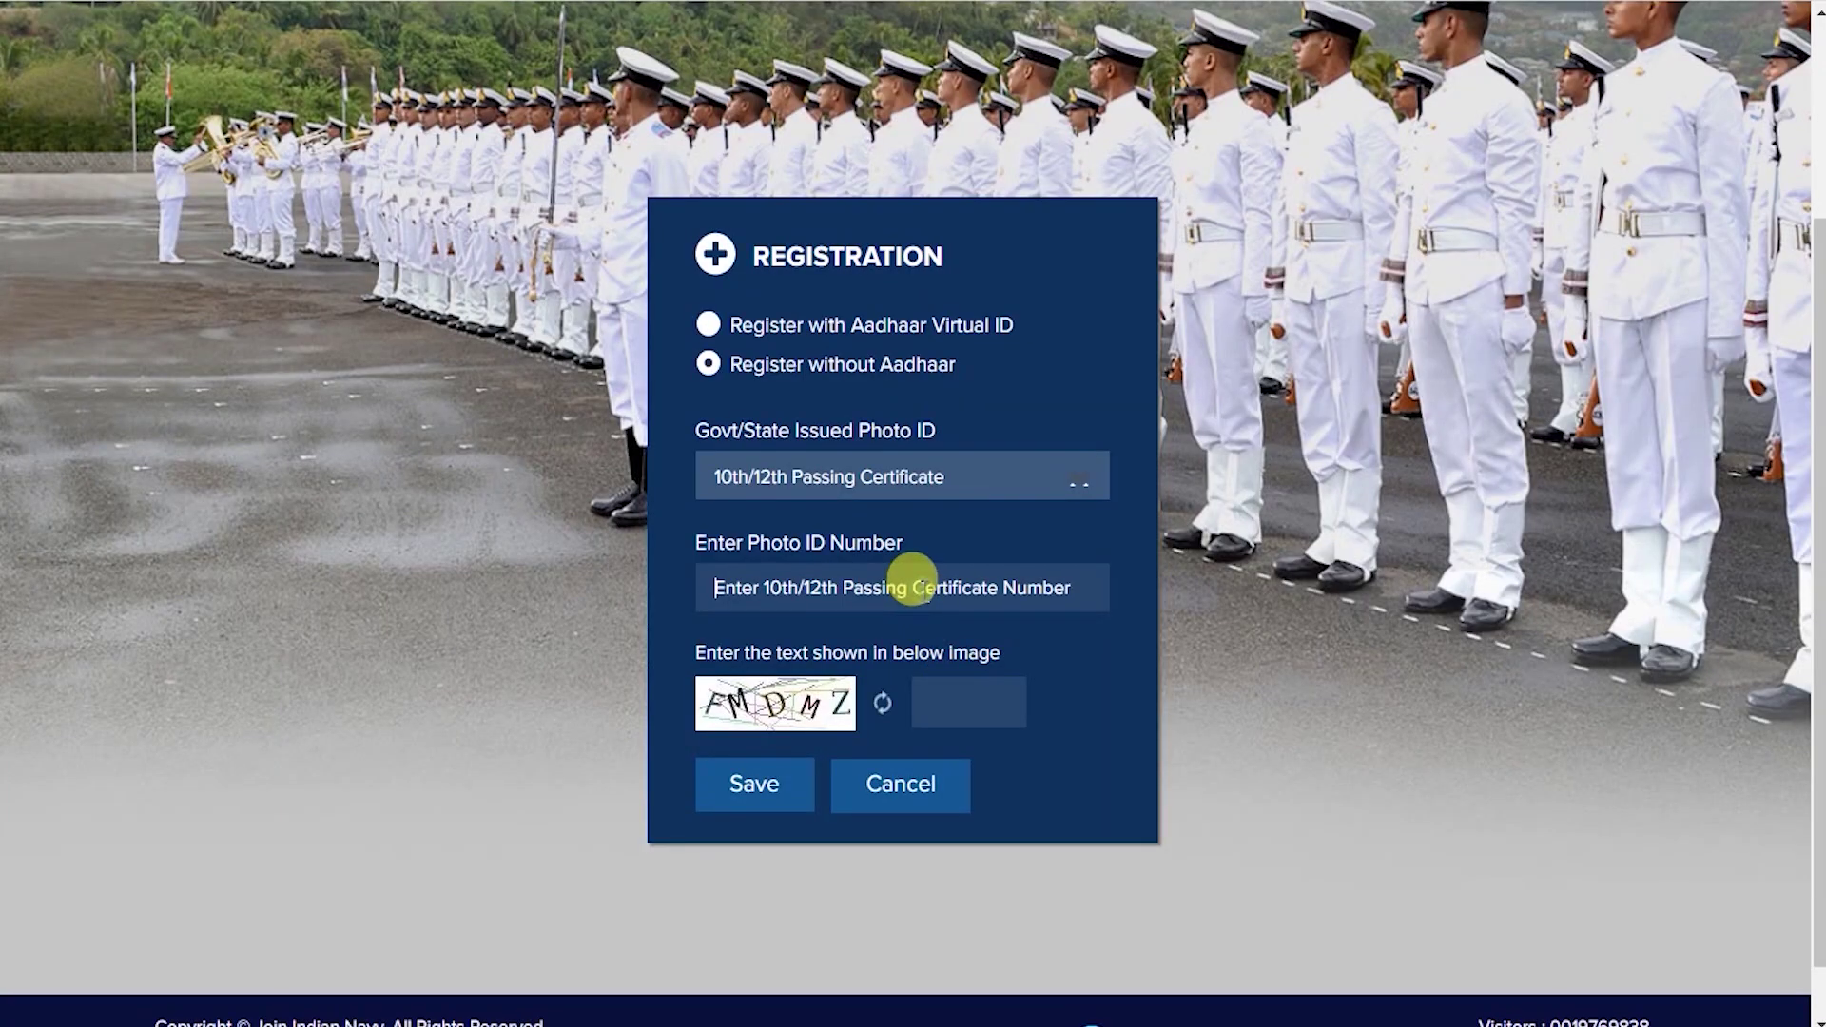
{"action": "type", "text": "8"}
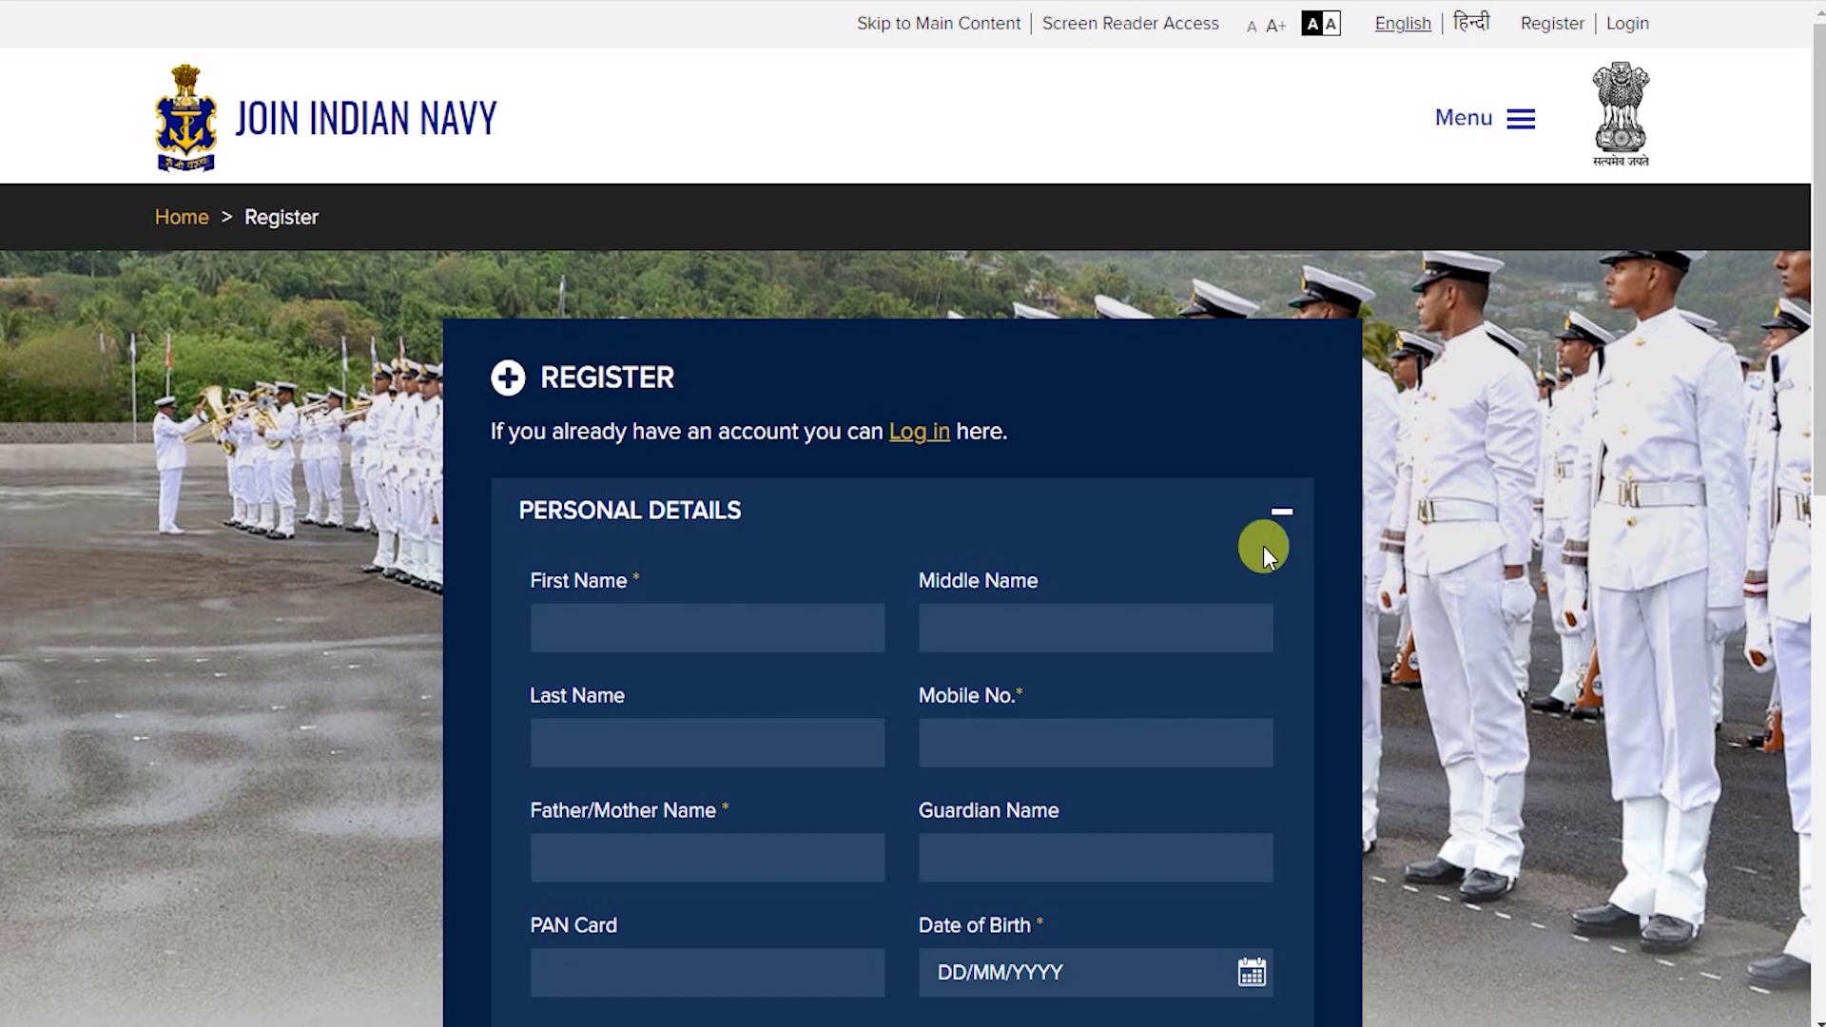
Scroll down to the Personal Details section and put the cursor in the First Name field.
{"action": "scroll", "coordinate": [746, 612], "scroll_direction": "down", "scroll_amount": 2}
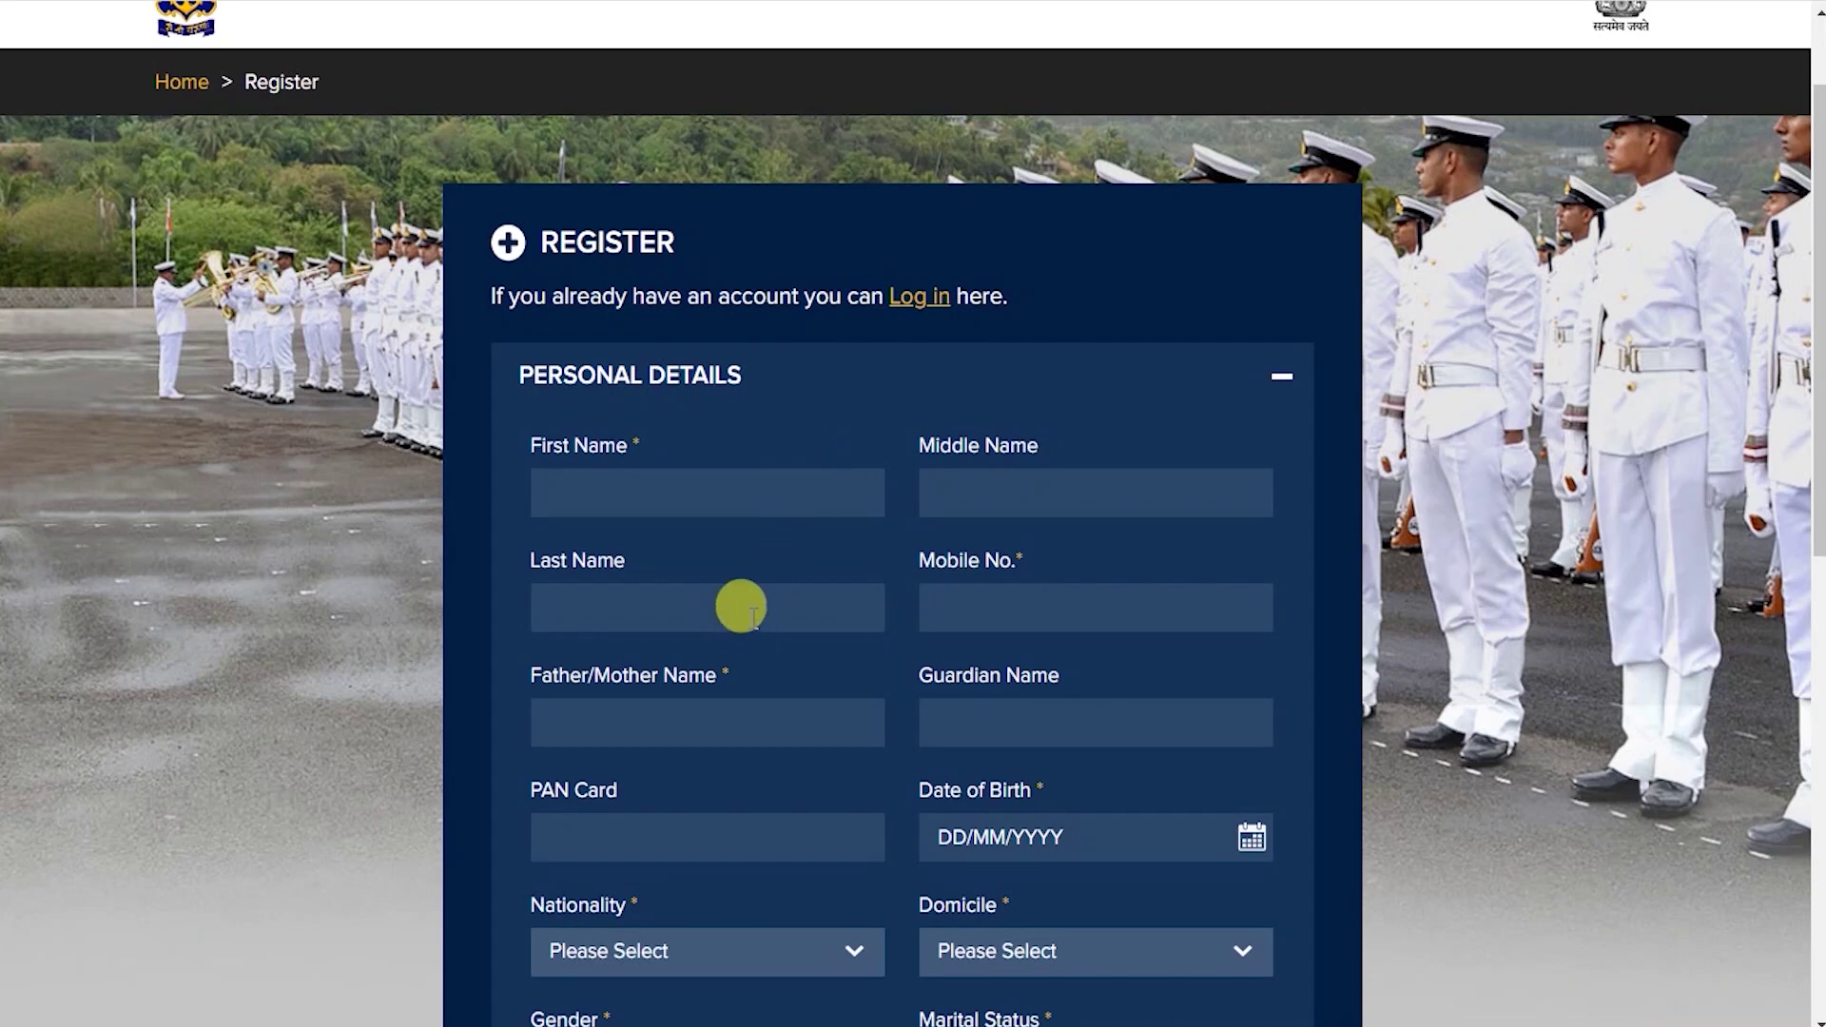
{"action": "left_click", "coordinate": [752, 485]}
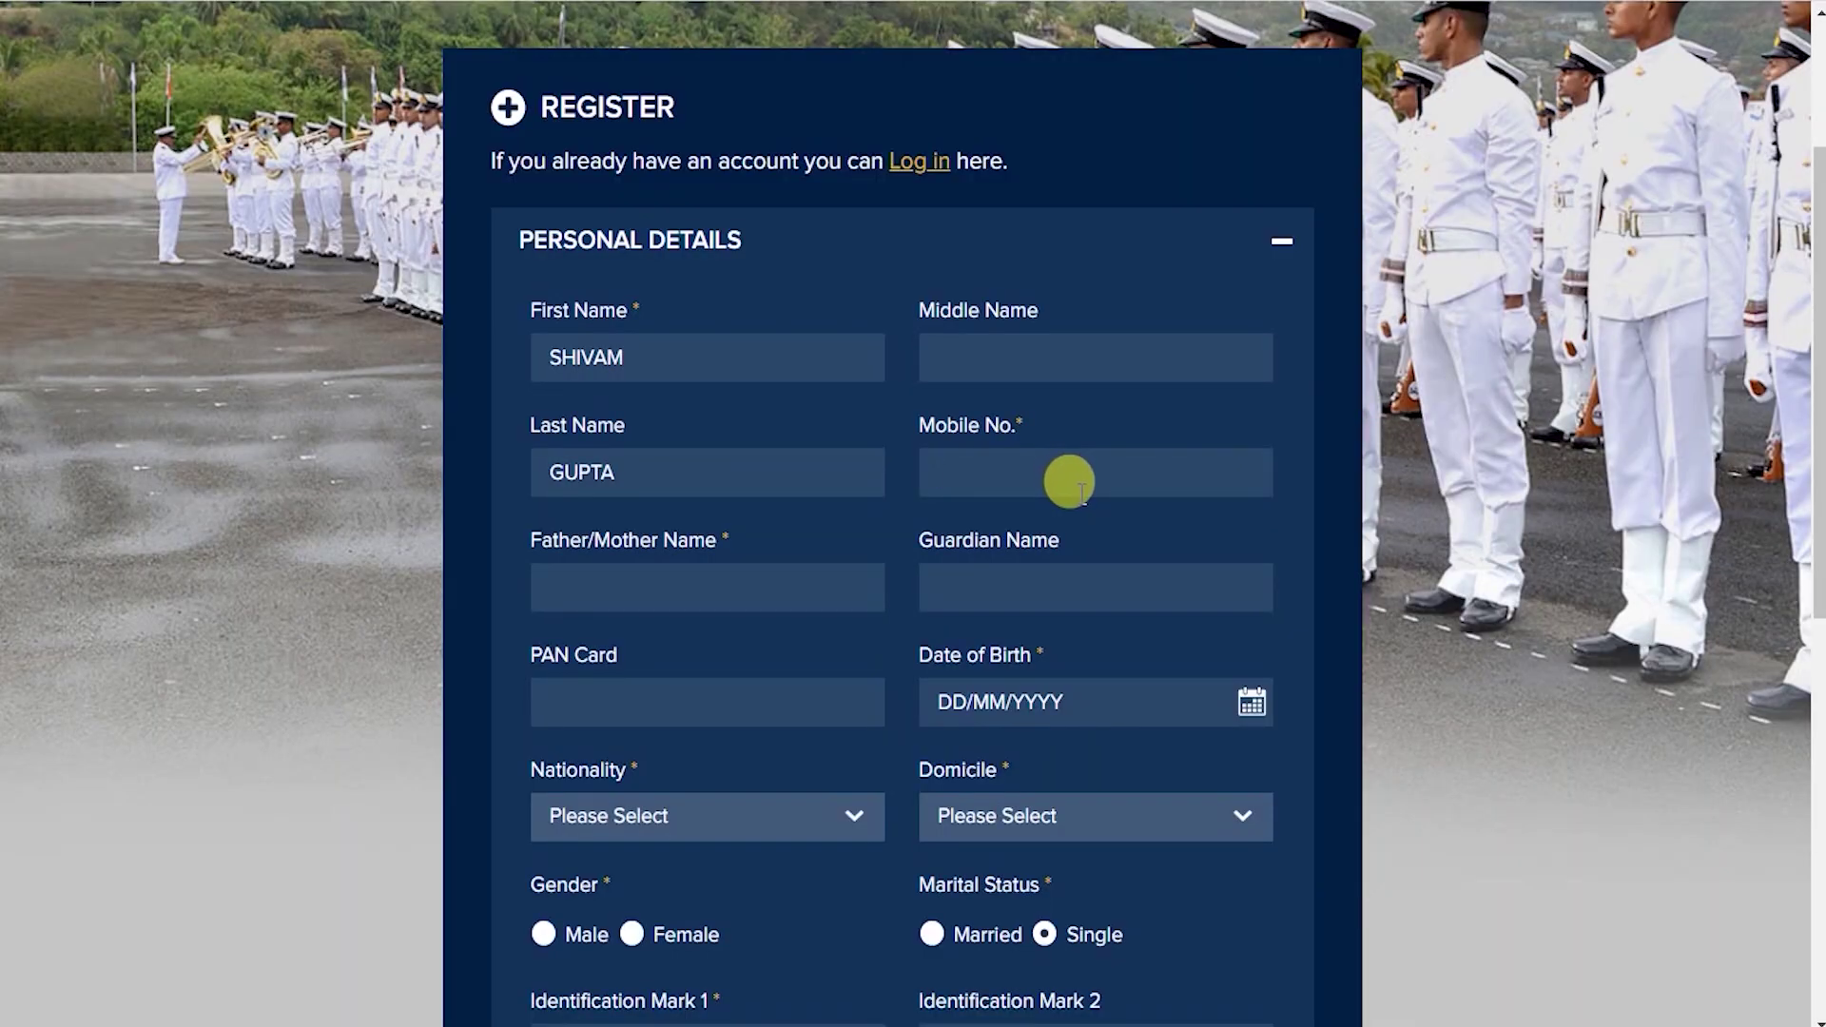
Enter the applicant's first name and last name in the Personal Details fields.
{"action": "left_click", "coordinate": [1084, 491]}
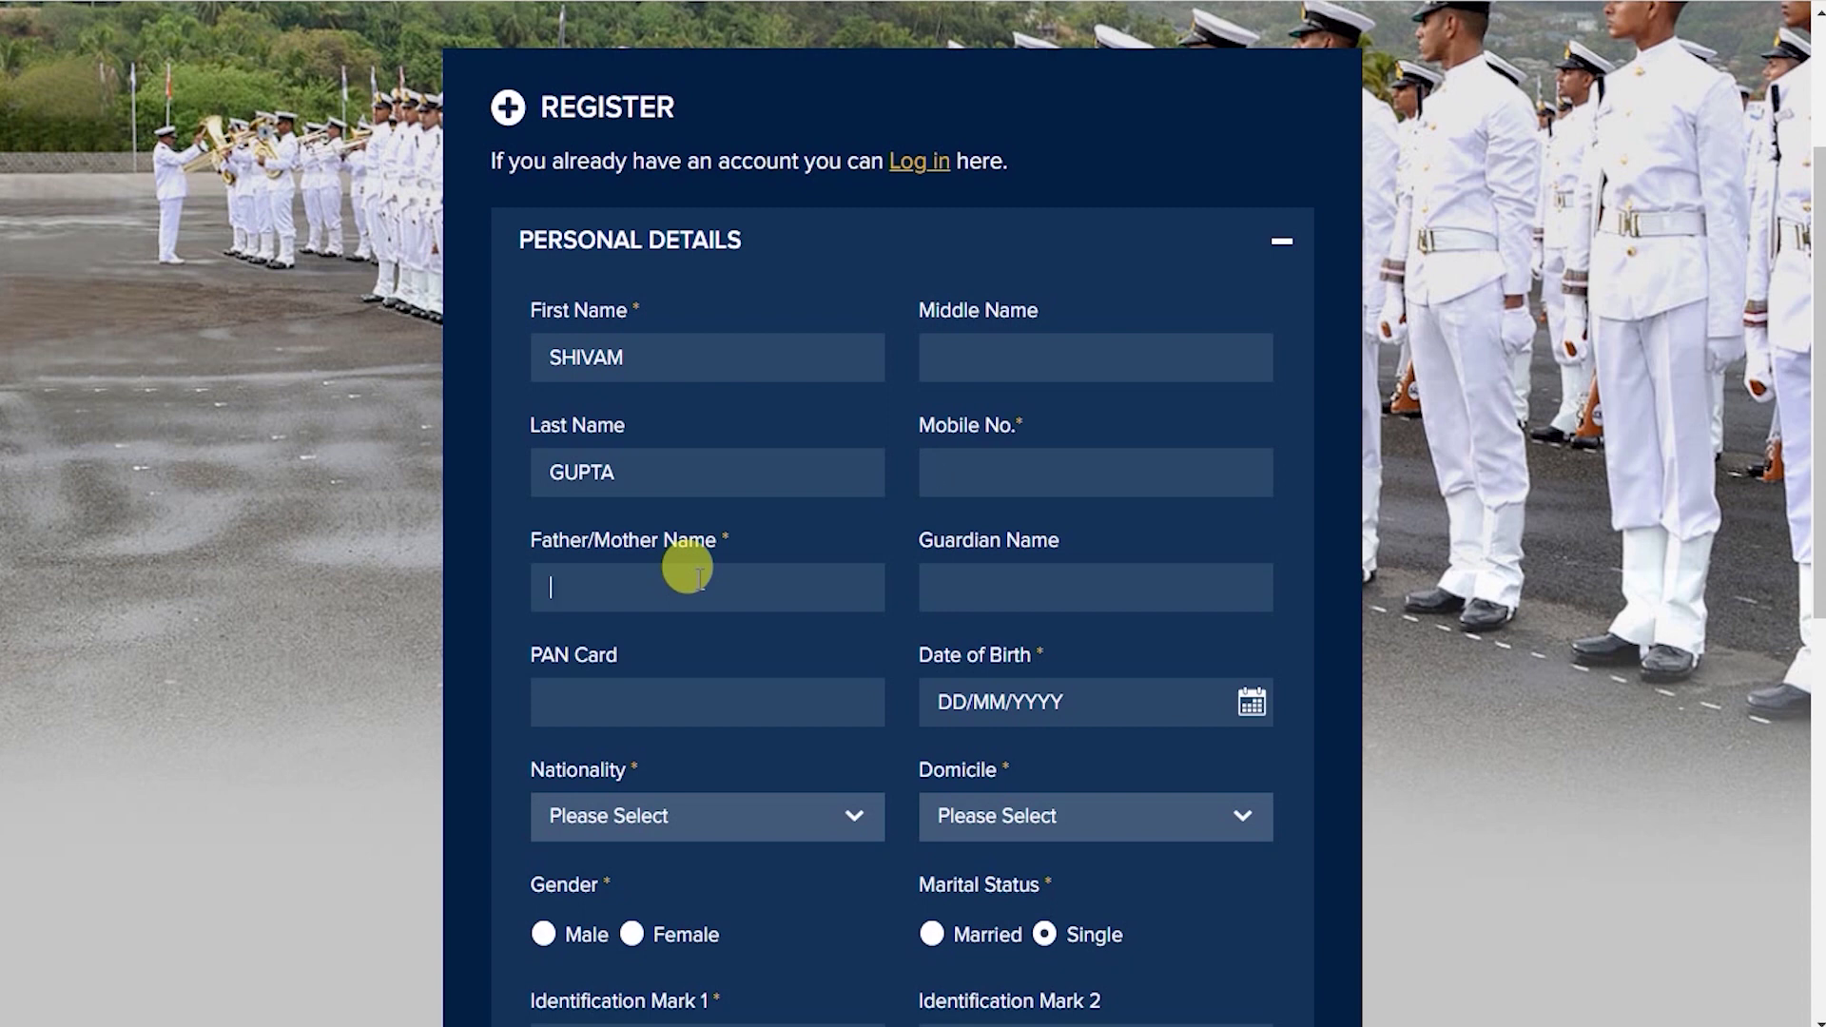
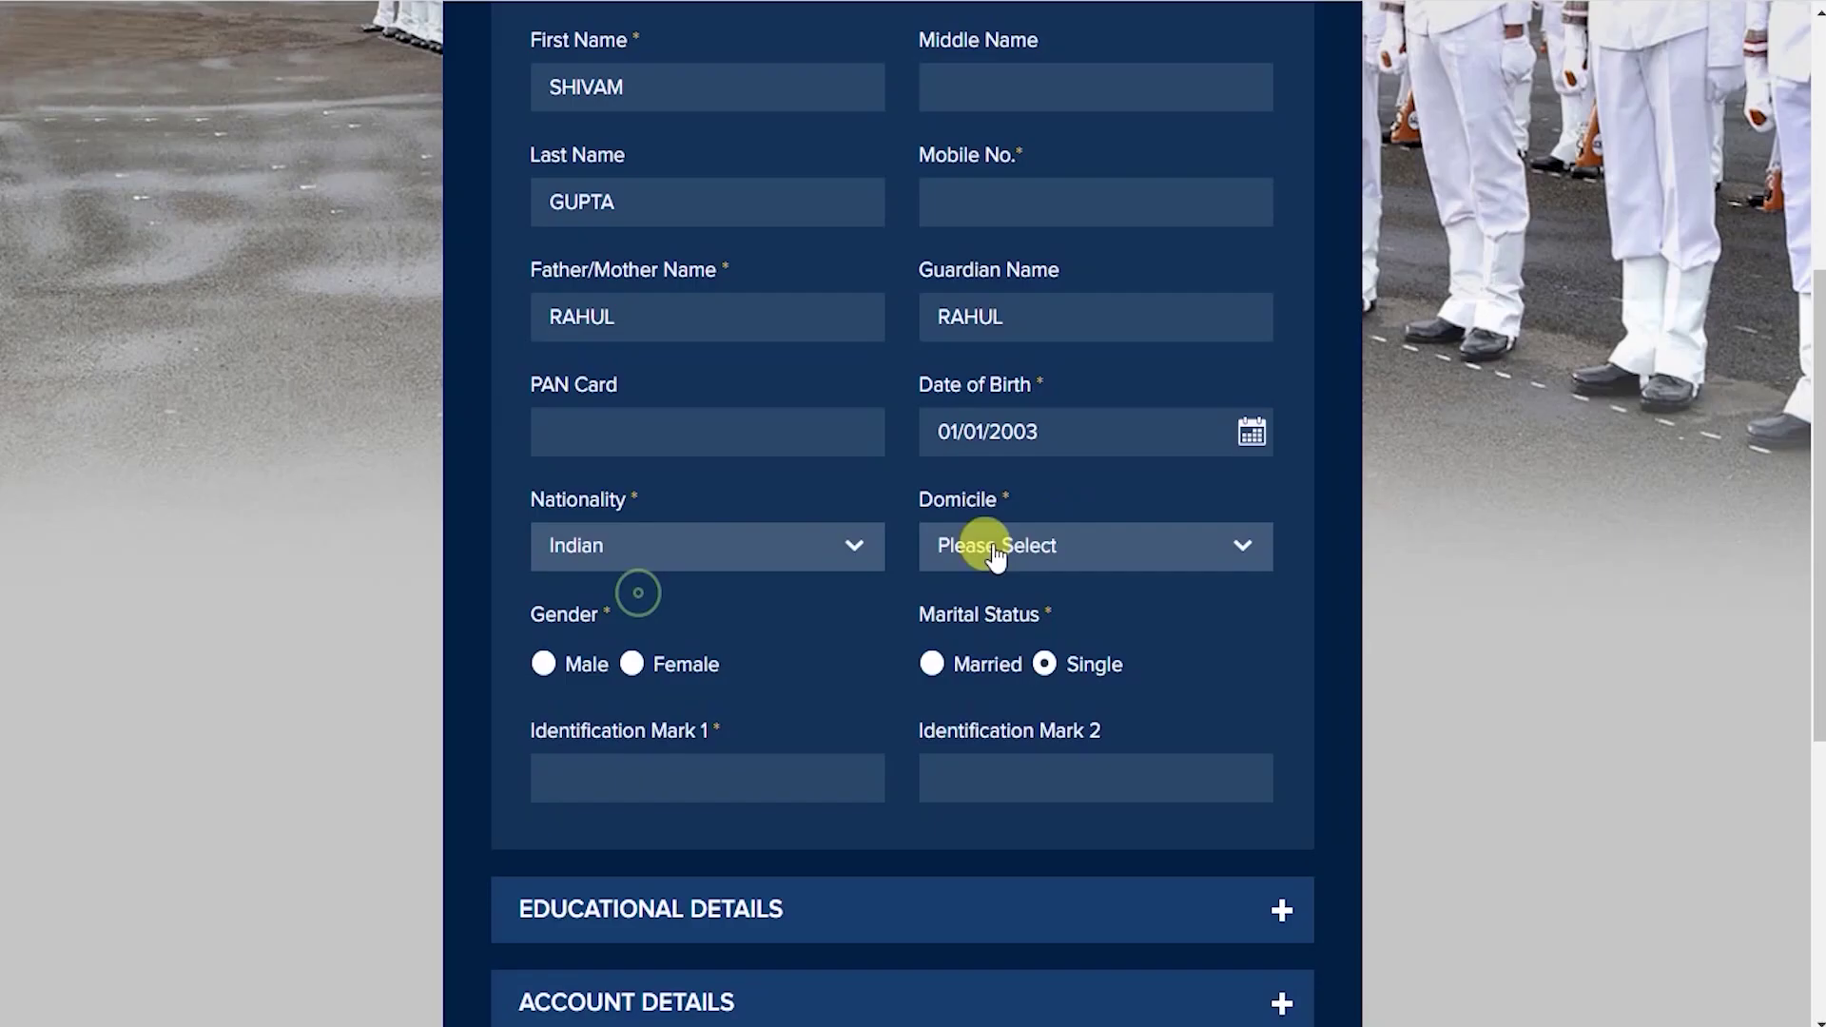
Pick MADHYA PRADESH from the Domicile list and mark the gender as Male.
{"action": "left_click", "coordinate": [1075, 538]}
{"action": "scroll", "coordinate": [1088, 640], "scroll_direction": "down", "scroll_amount": 5}
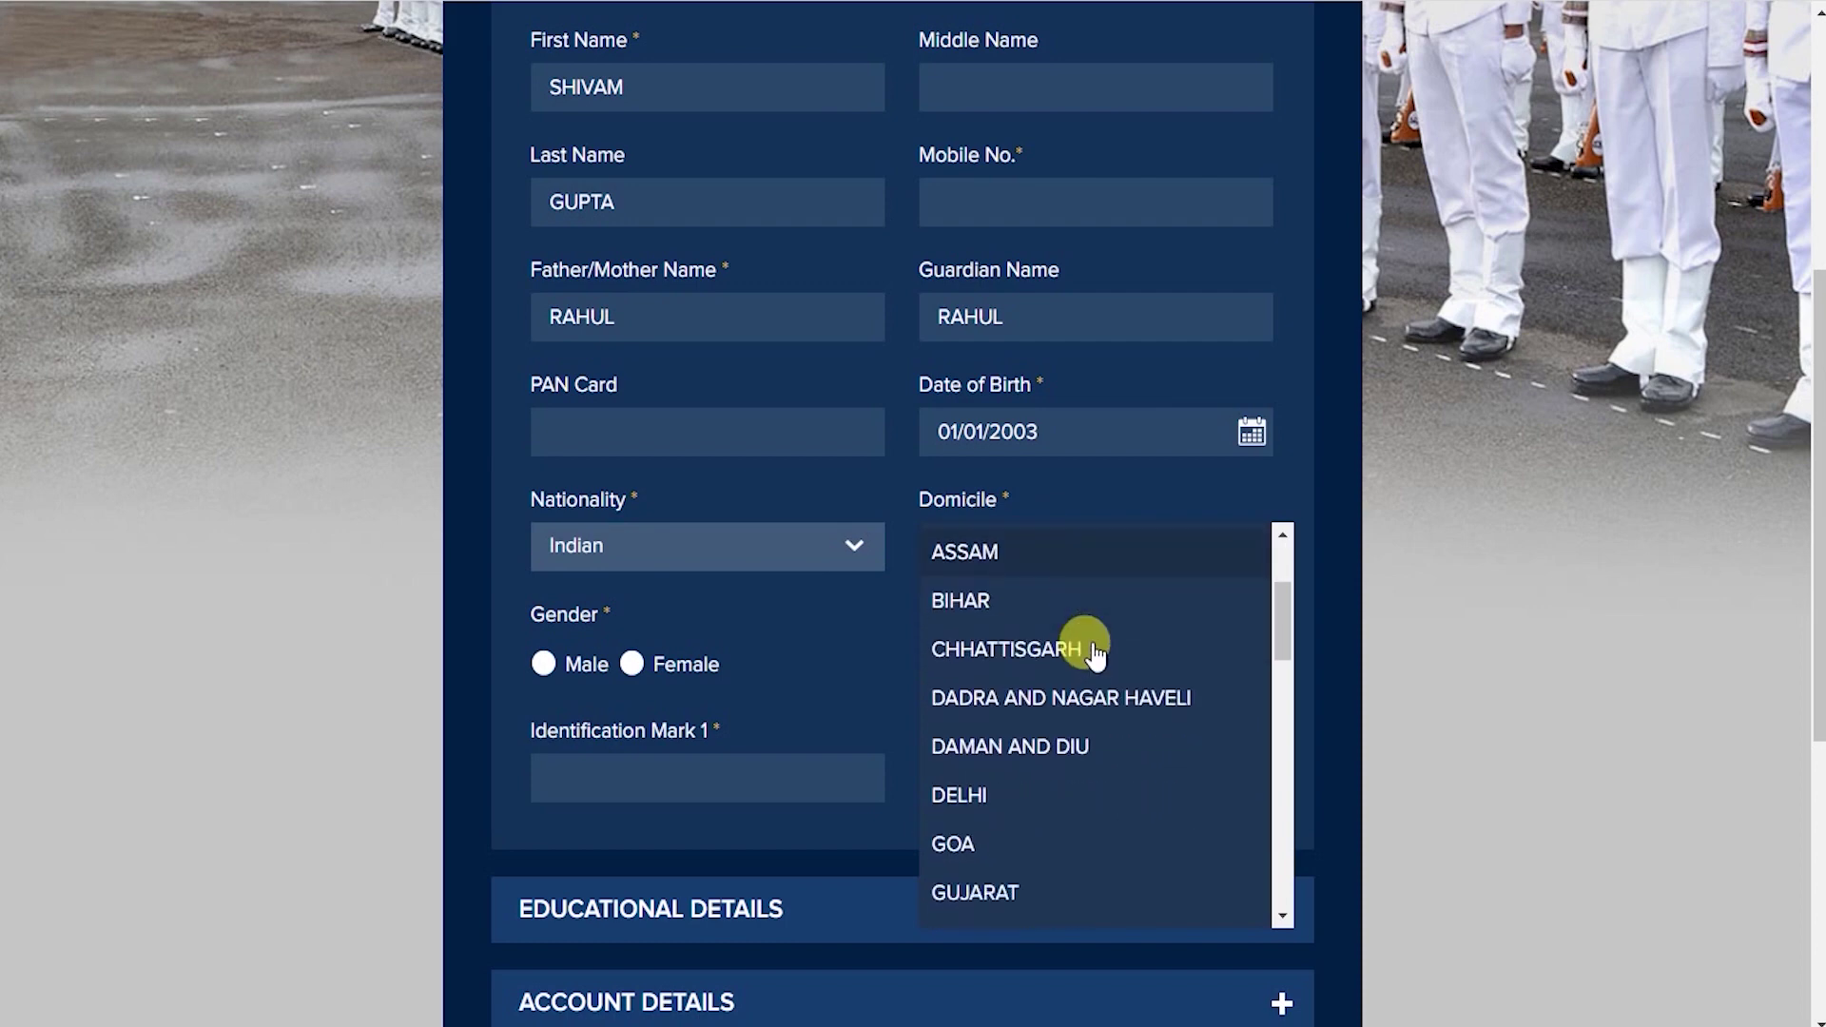
{"action": "scroll", "coordinate": [1096, 666], "scroll_direction": "down", "scroll_amount": 3}
{"action": "left_click", "coordinate": [1175, 665]}
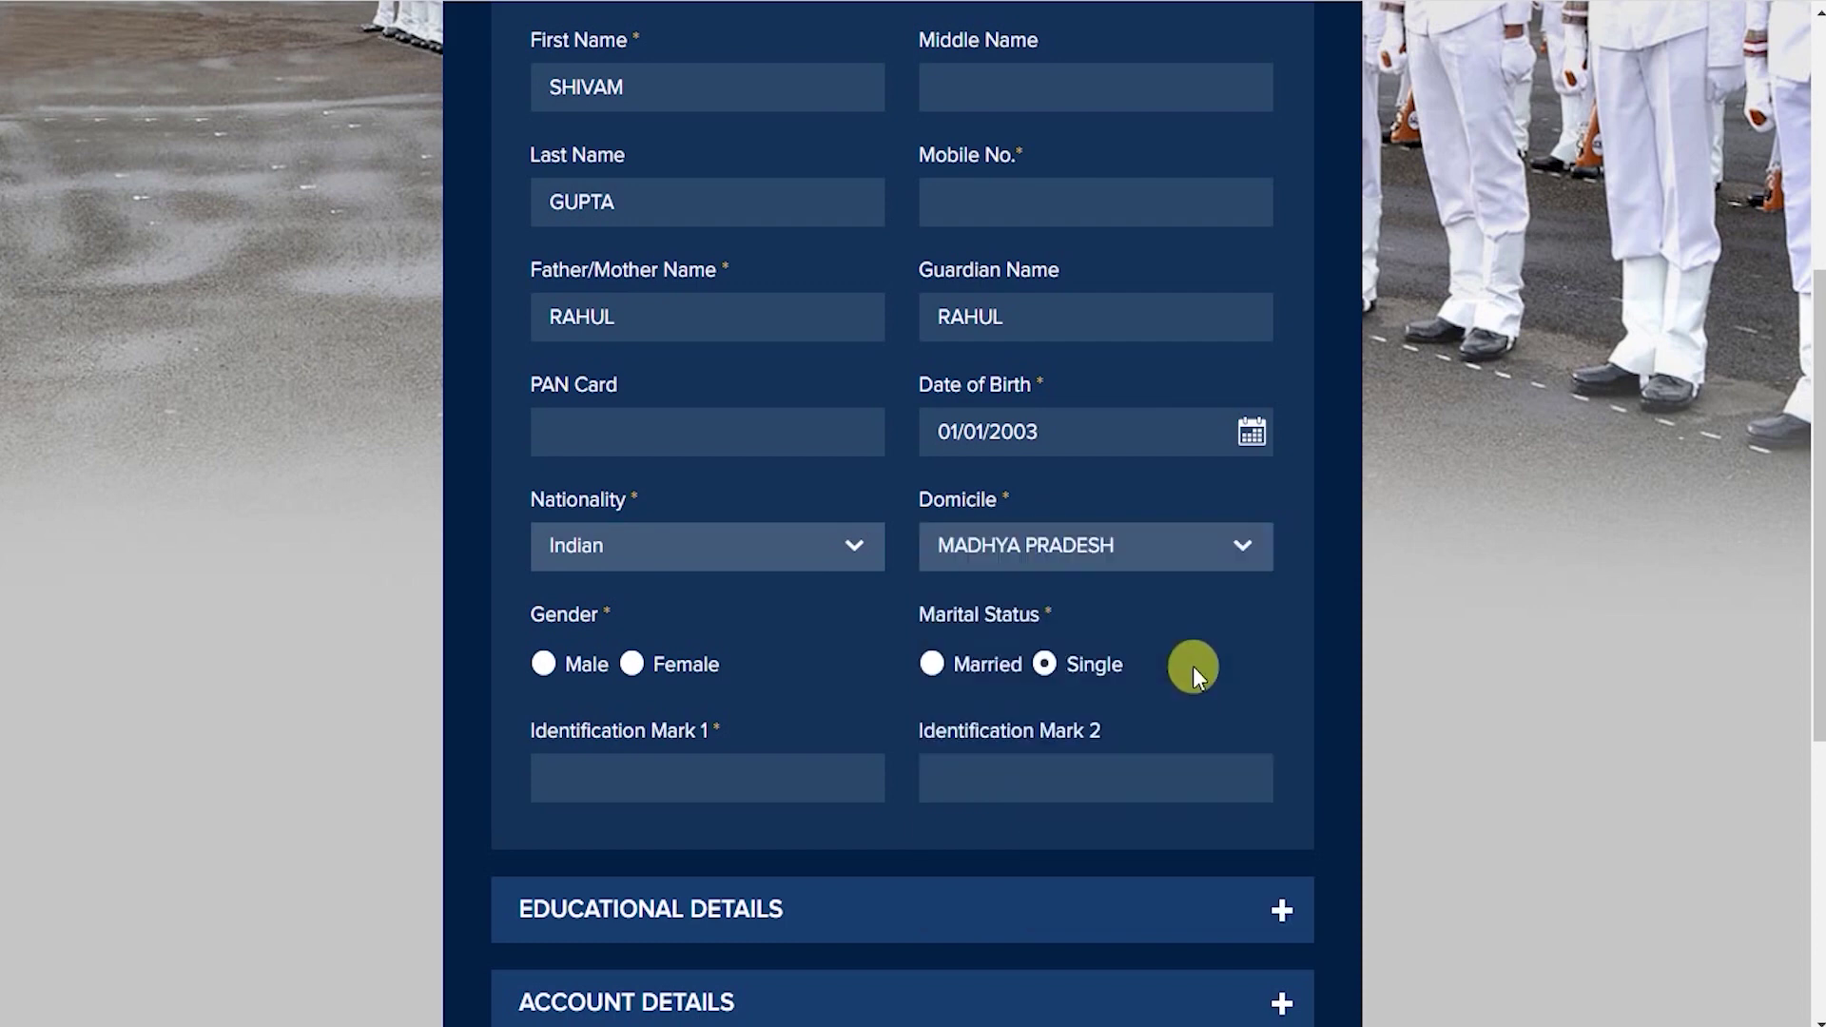
{"action": "left_click", "coordinate": [544, 664]}
{"action": "scroll", "coordinate": [933, 656], "scroll_direction": "down", "scroll_amount": 2}
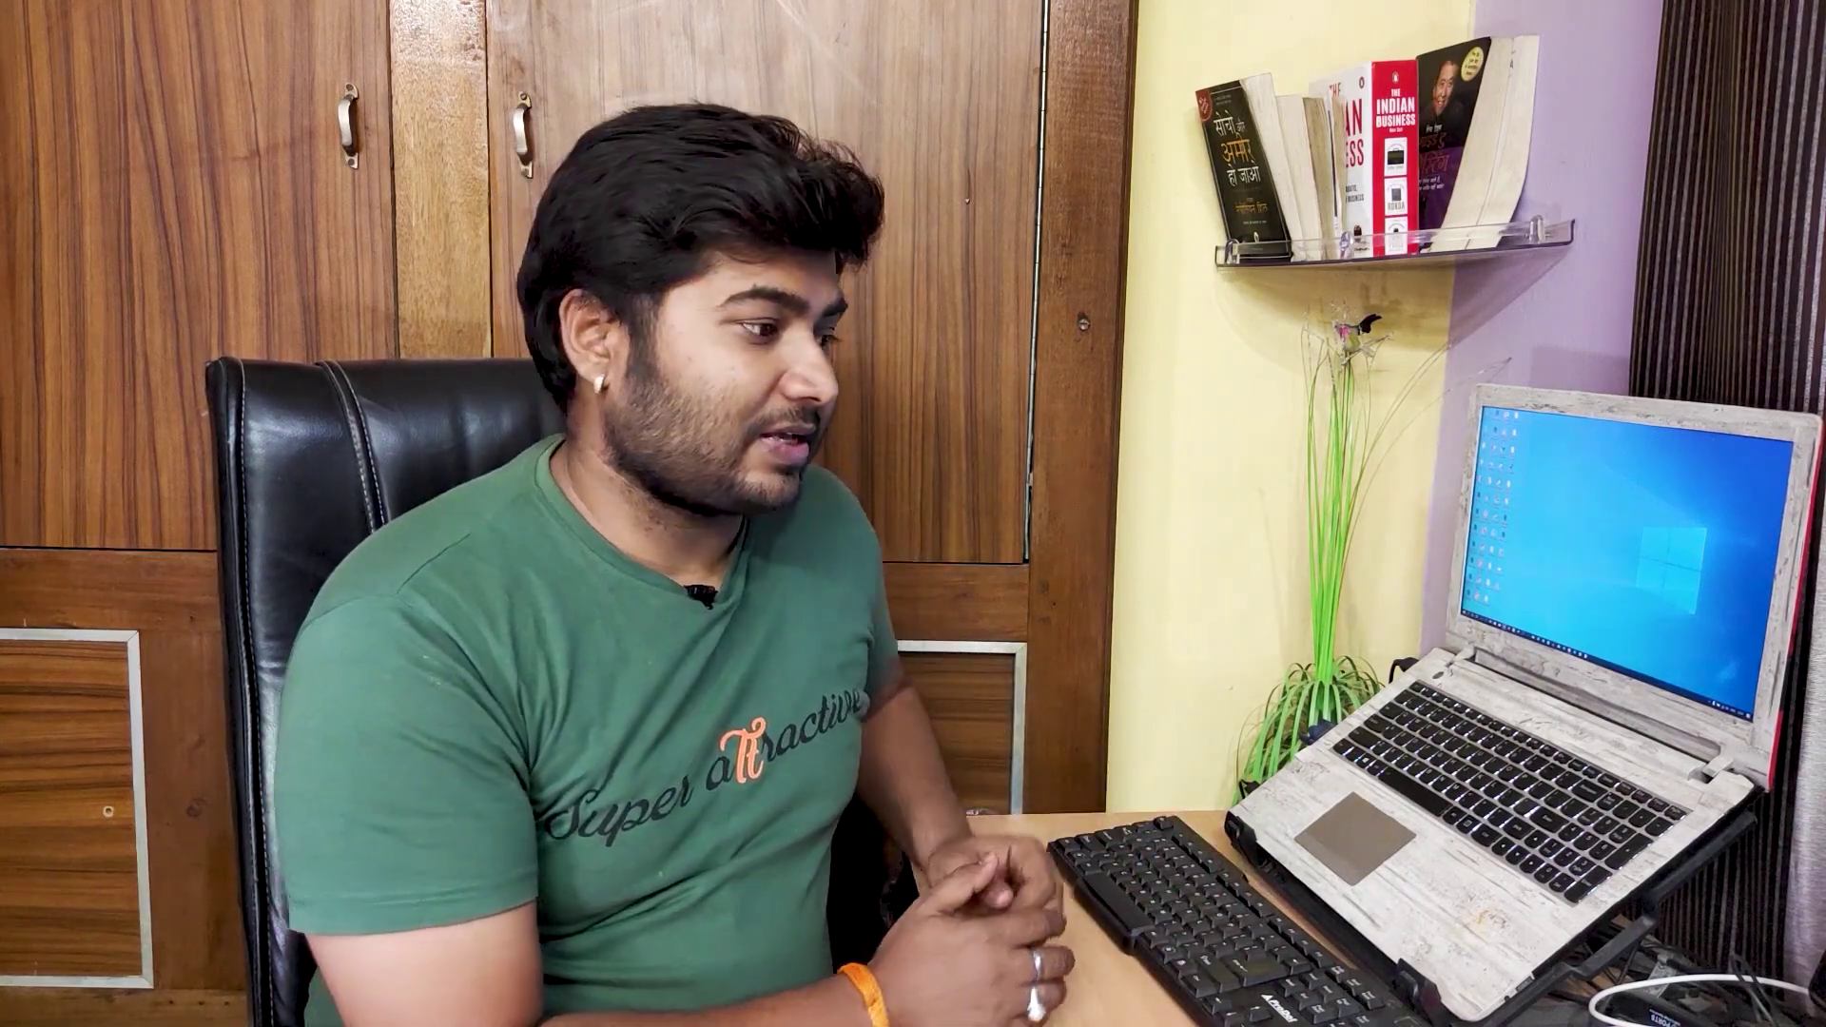
Expand the Educational Details '+' section and drop down the Highest Qualification list, still at Please Select.
{"action": "left_click", "coordinate": [869, 640]}
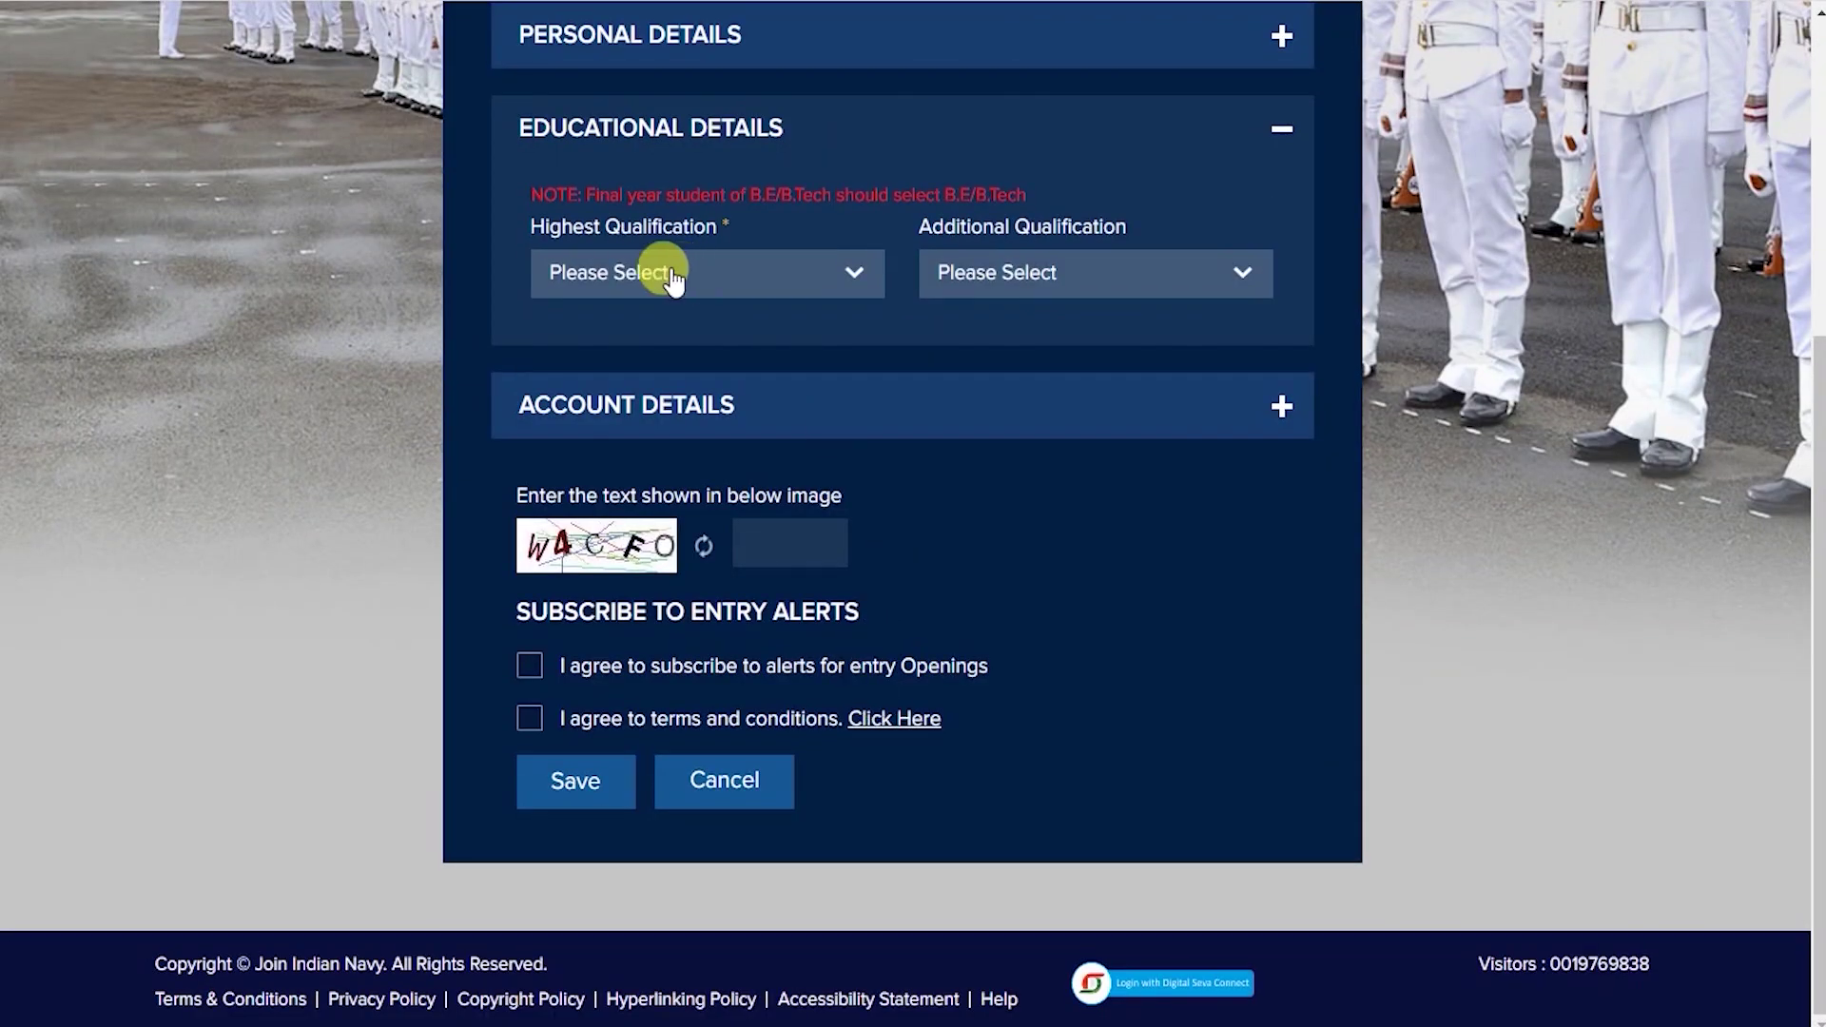
{"action": "left_click", "coordinate": [761, 270]}
{"action": "left_click", "coordinate": [758, 269]}
{"action": "left_click", "coordinate": [714, 277]}
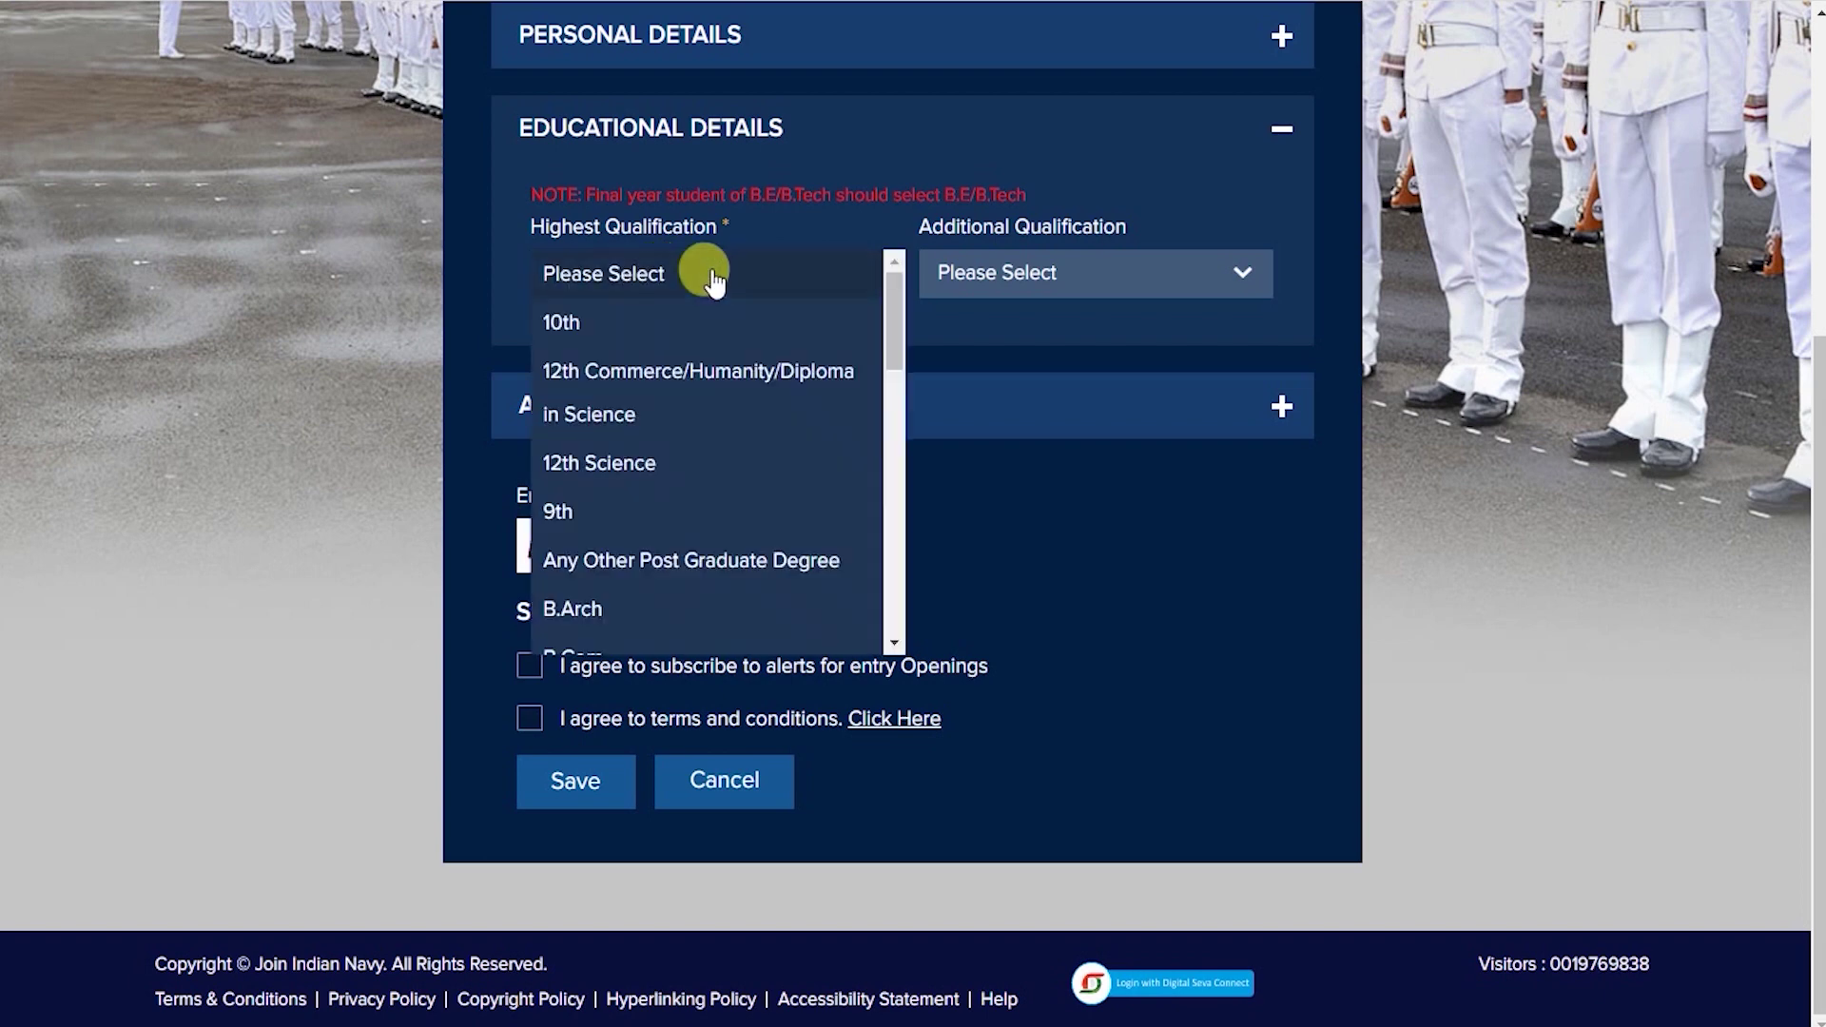
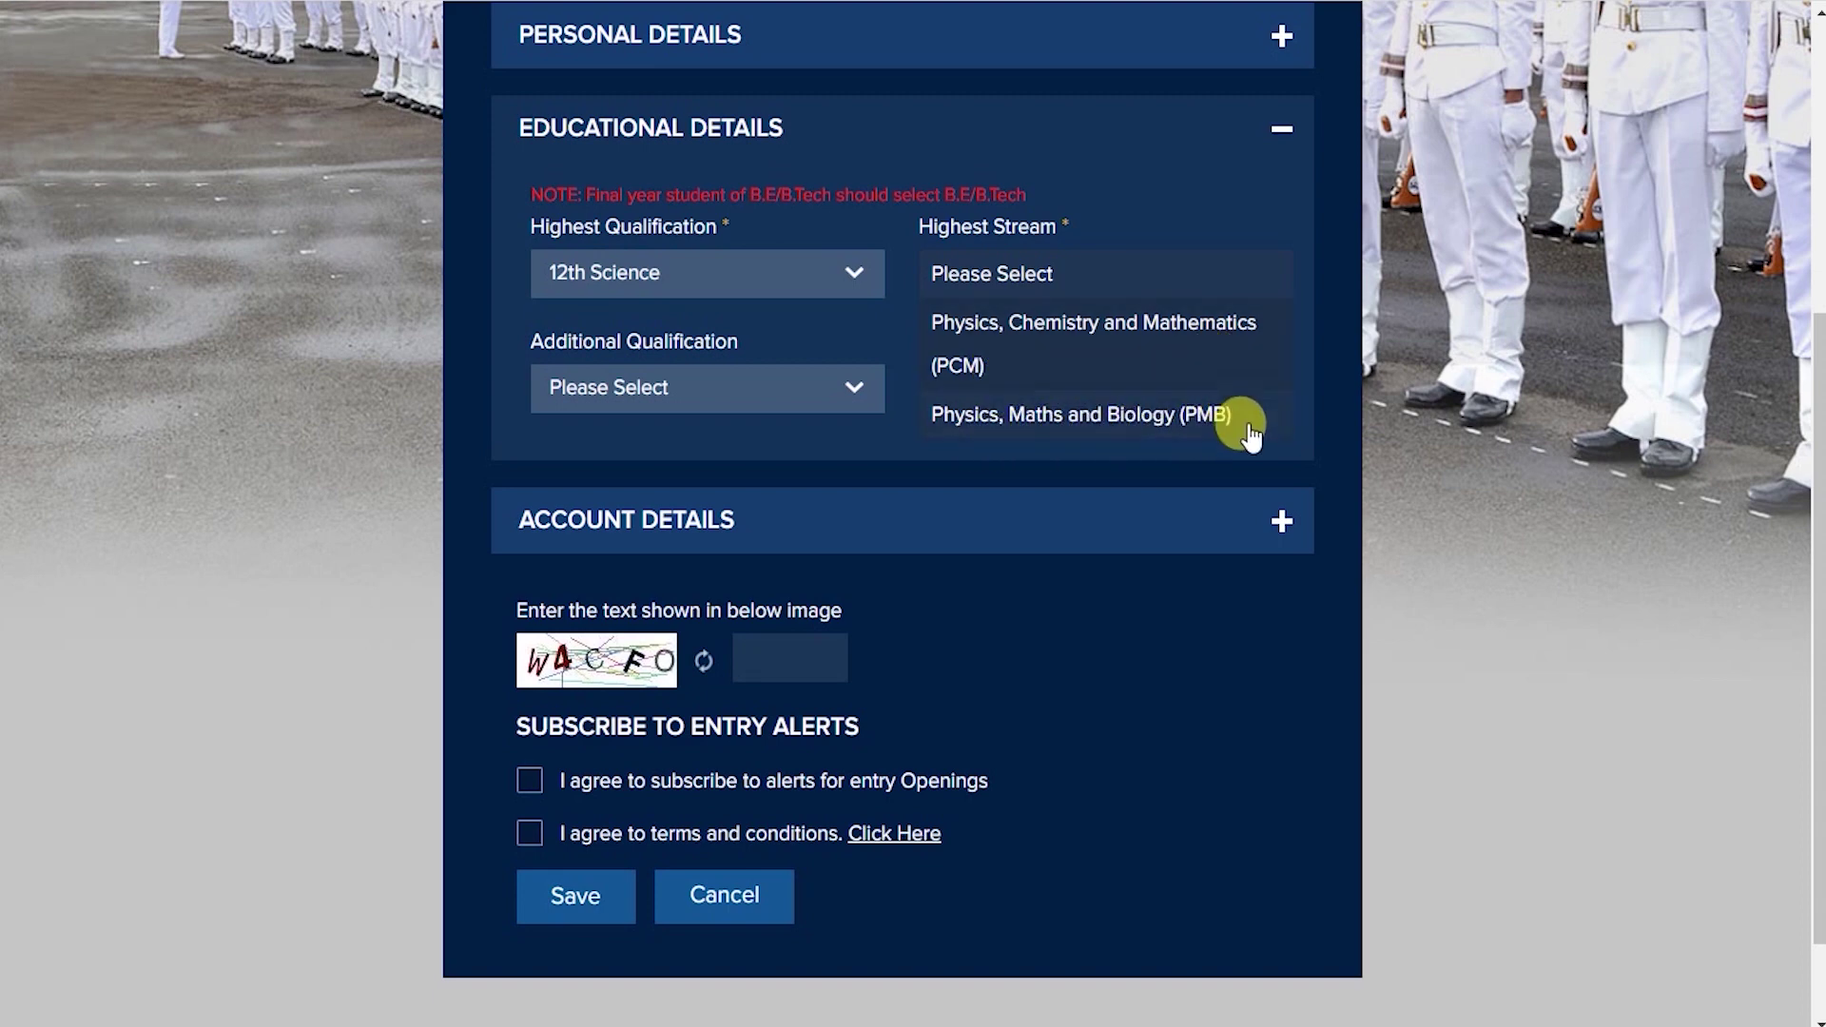
Choose the PCM stream, leave Additional Qualification at Please Select, and expand Account Details.
{"action": "left_click", "coordinate": [1194, 339]}
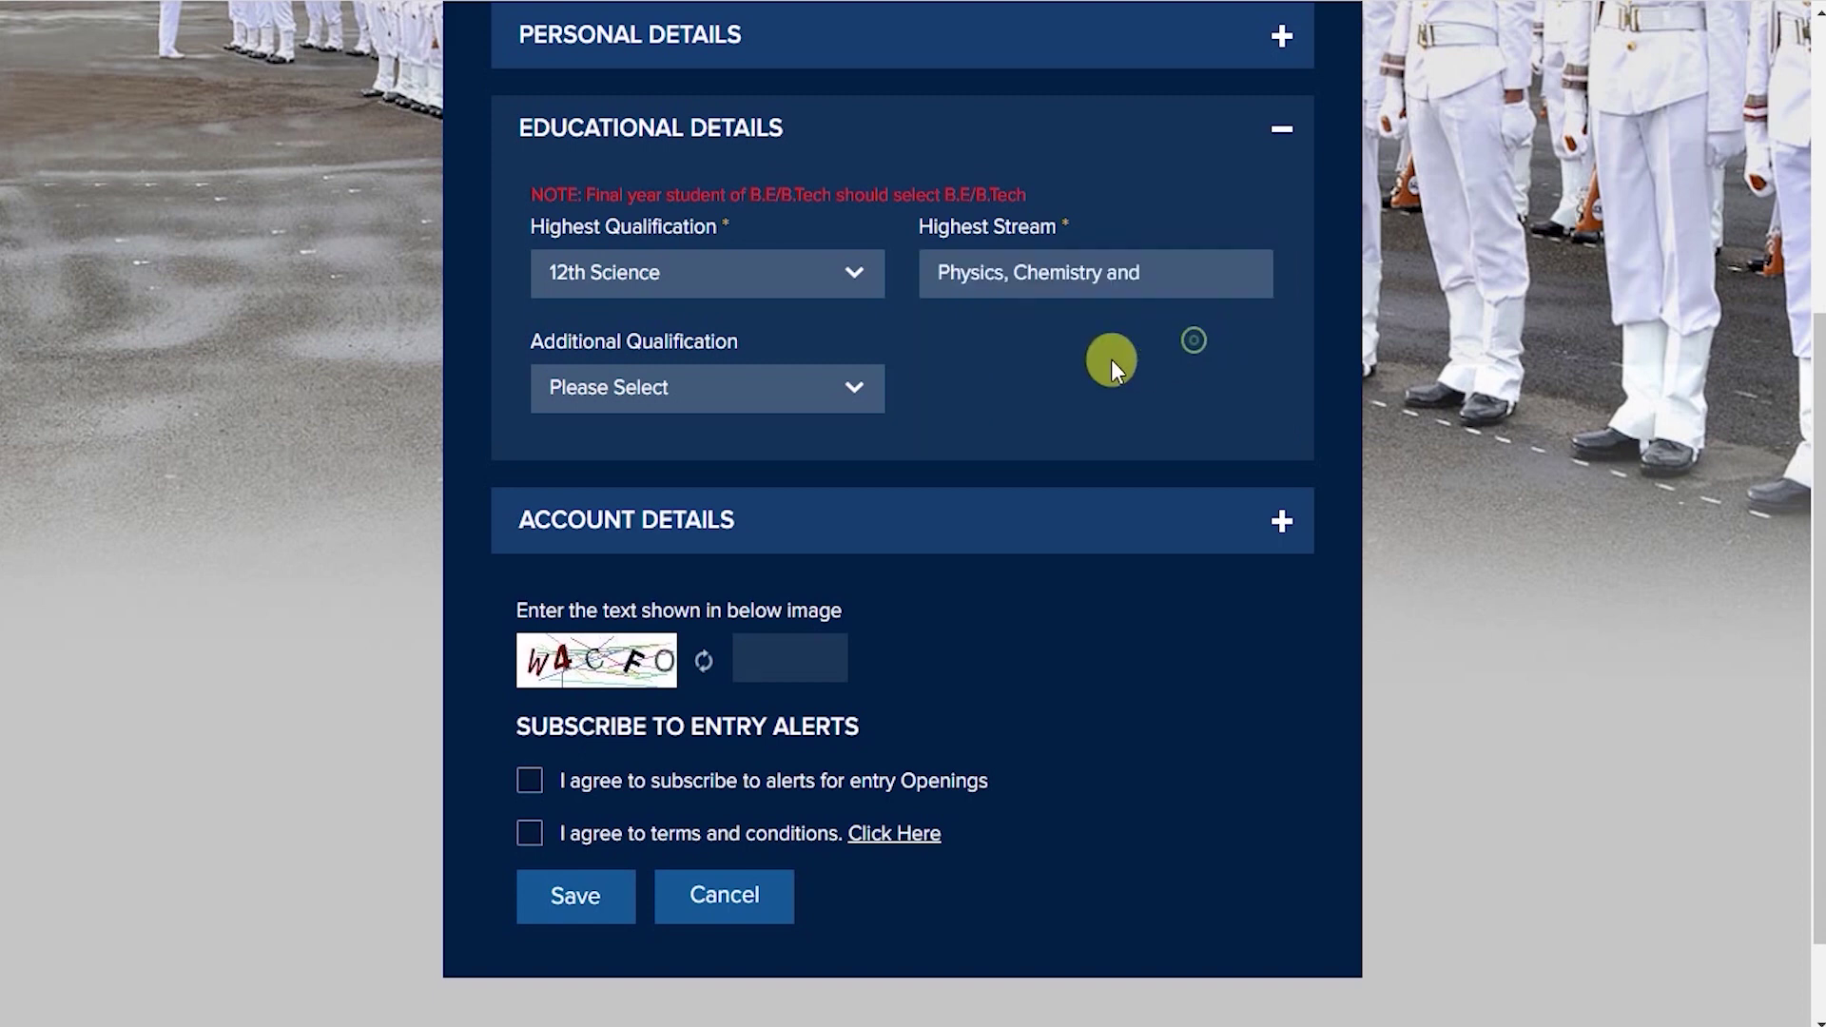
{"action": "left_click", "coordinate": [667, 390]}
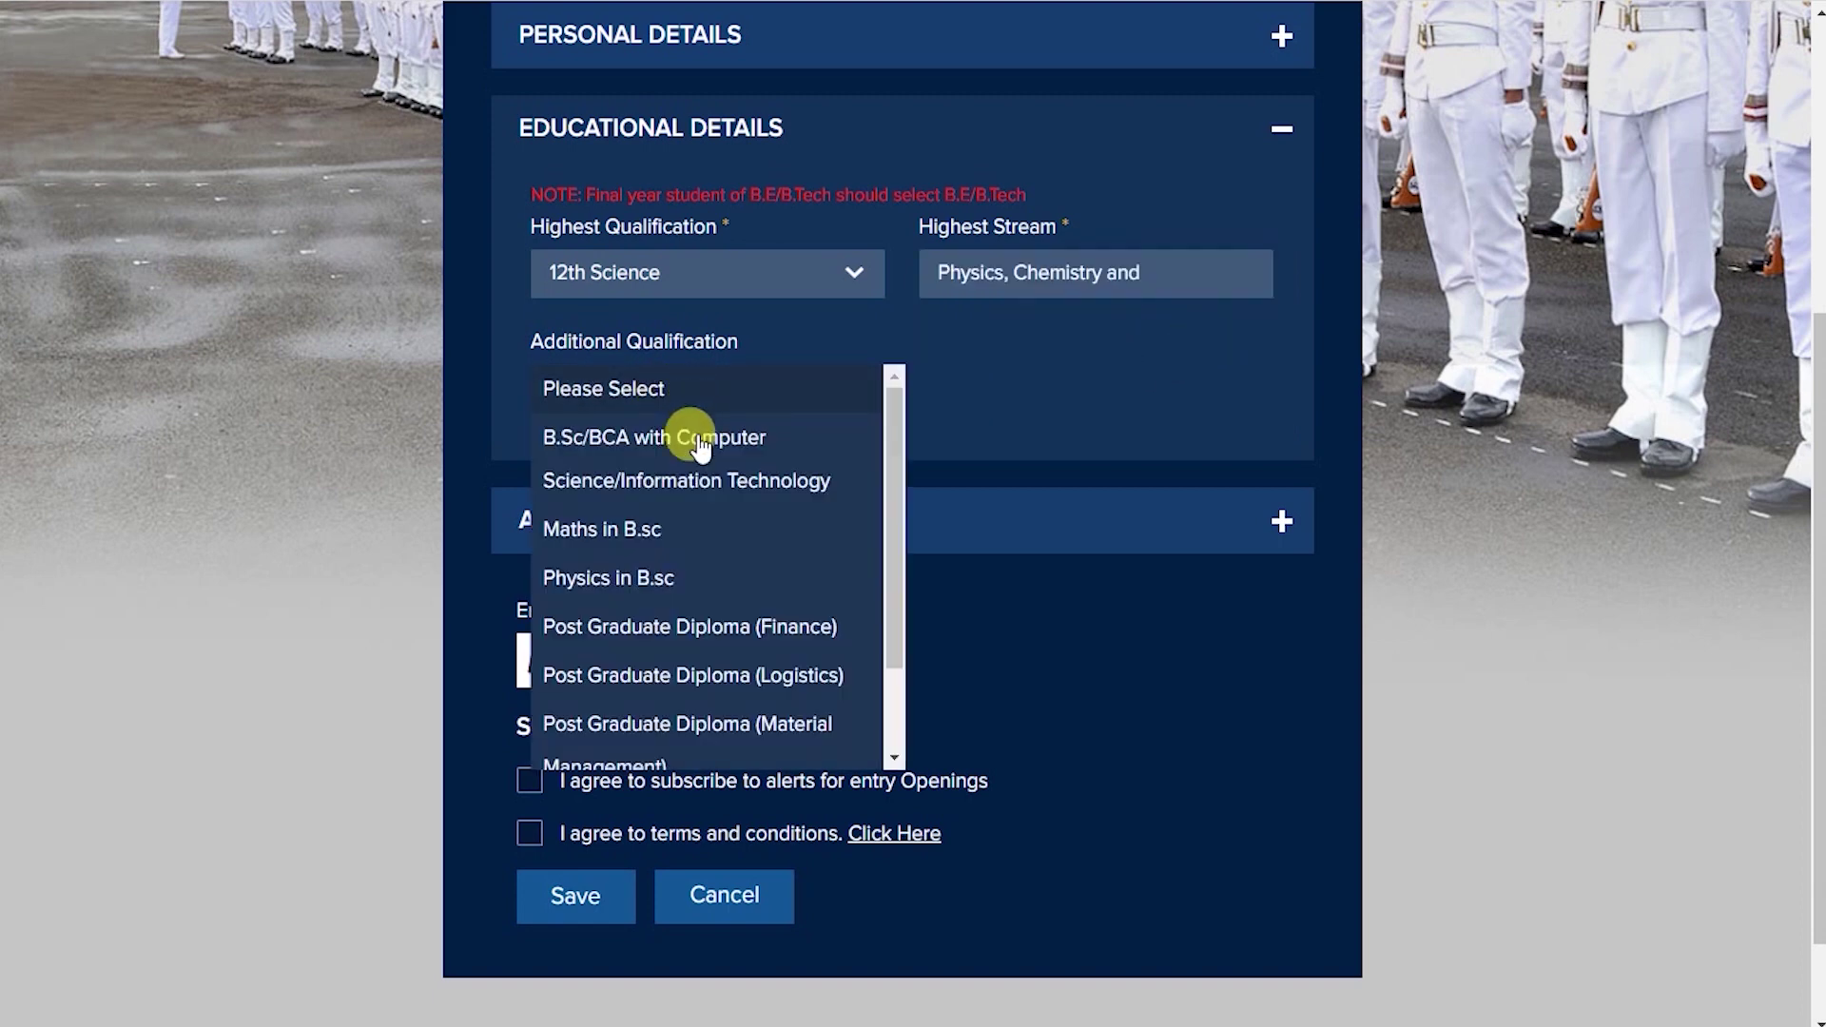
{"action": "scroll", "coordinate": [737, 528], "scroll_direction": "down", "scroll_amount": 1}
{"action": "scroll", "coordinate": [761, 504], "scroll_direction": "up", "scroll_amount": 1}
{"action": "left_click", "coordinate": [1015, 387]}
{"action": "scroll", "coordinate": [1017, 386], "scroll_direction": "down", "scroll_amount": 1}
{"action": "left_click", "coordinate": [1016, 394]}
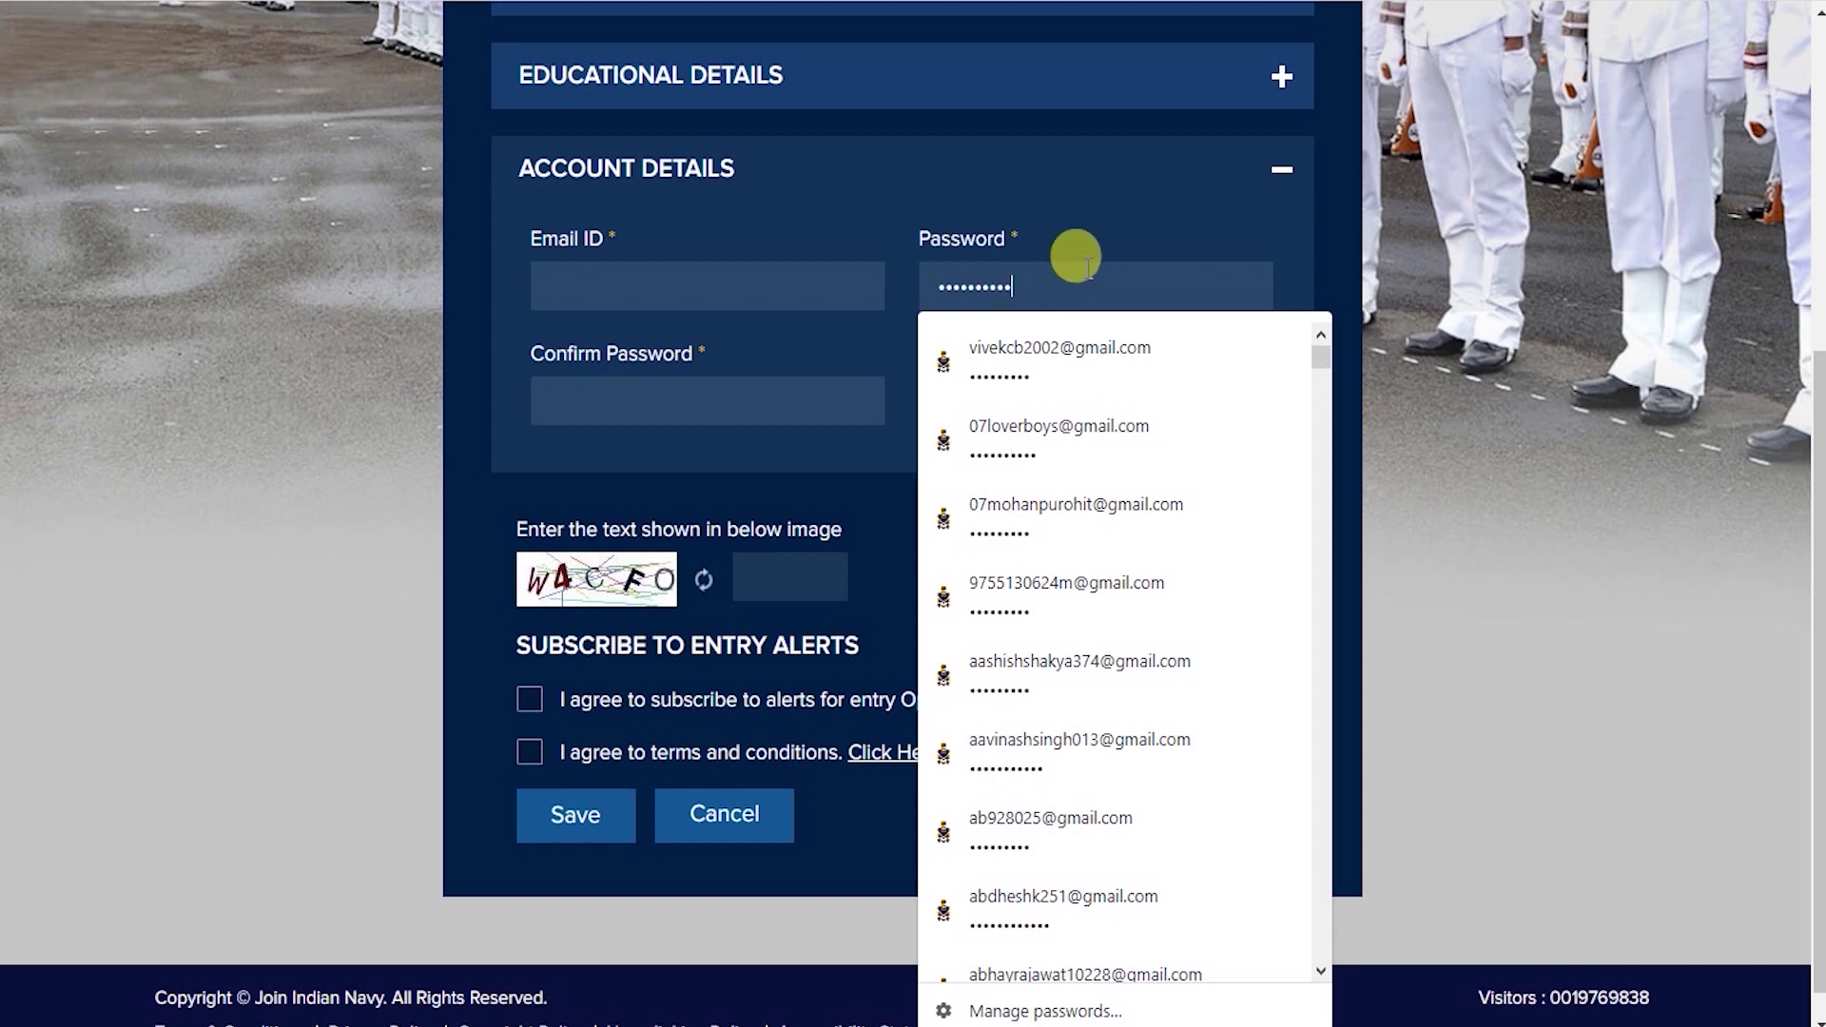
Dismiss the saved-password suggestions and re-enter the account password in Confirm Password.
{"action": "left_click", "coordinate": [1230, 228]}
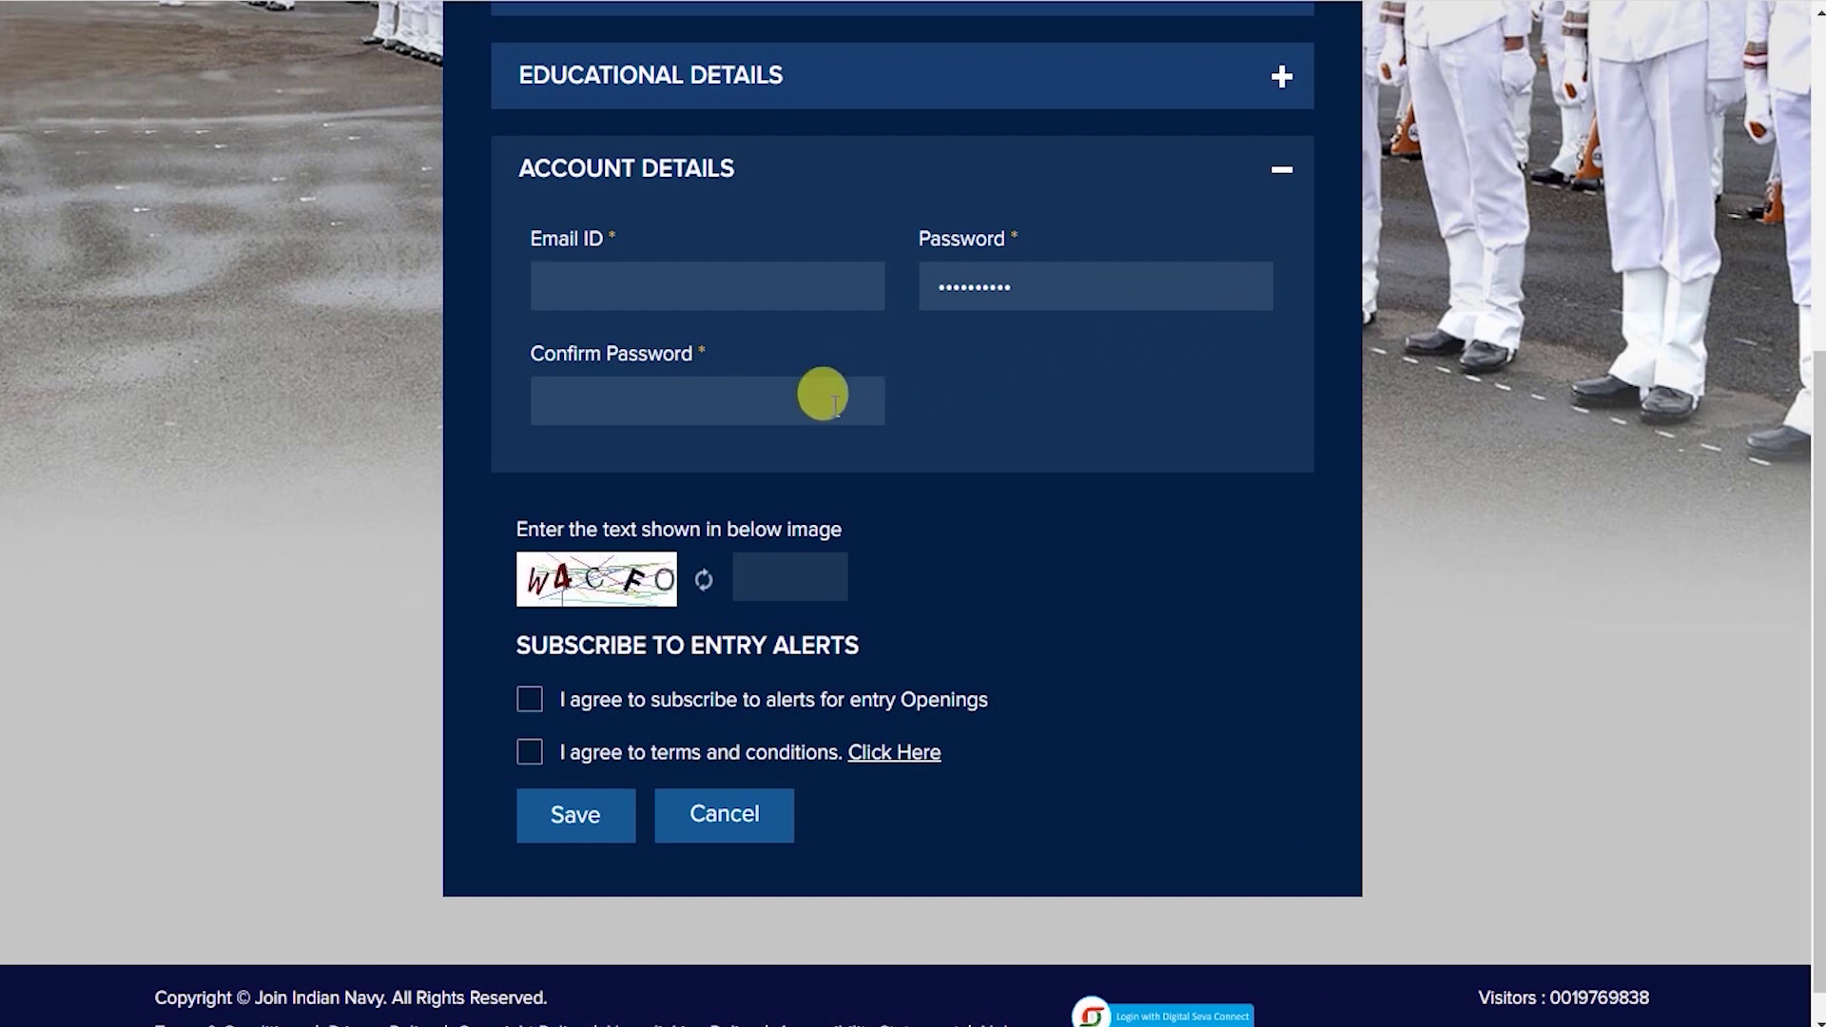
{"action": "left_click", "coordinate": [834, 404]}
{"action": "type", "text": "a"}
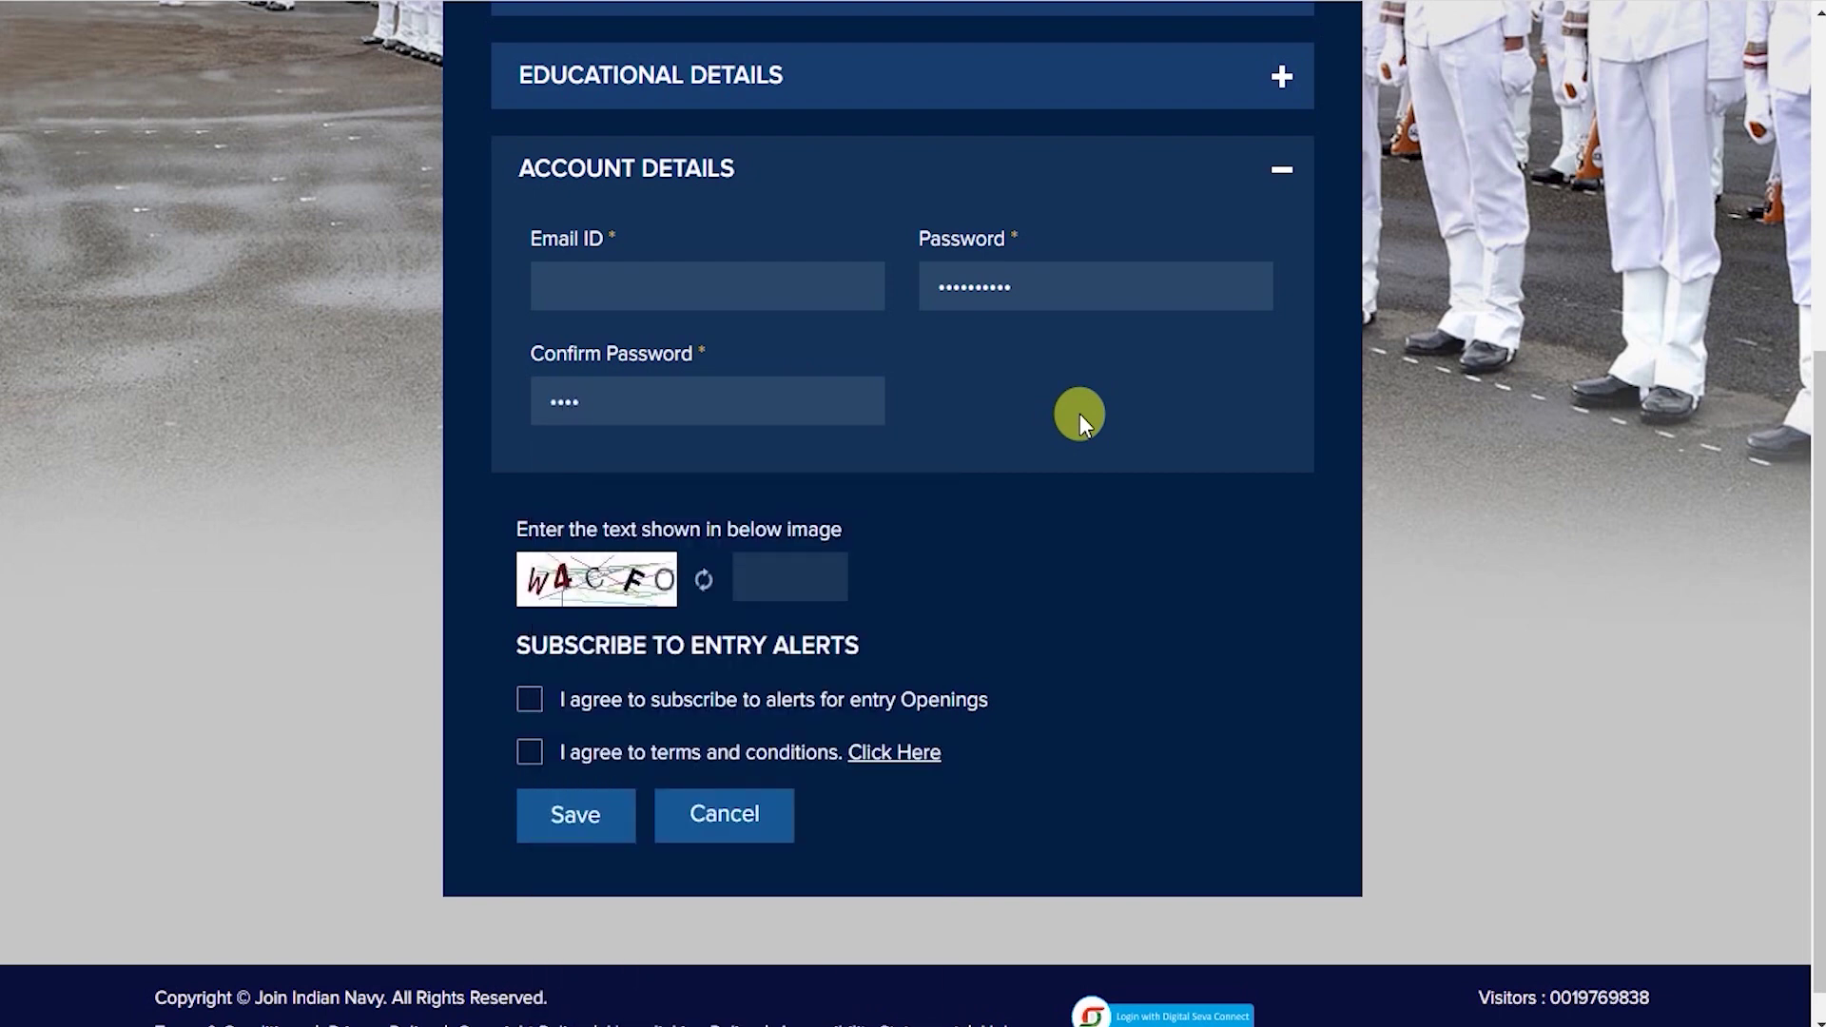
{"action": "type", "text": "•••••••••"}
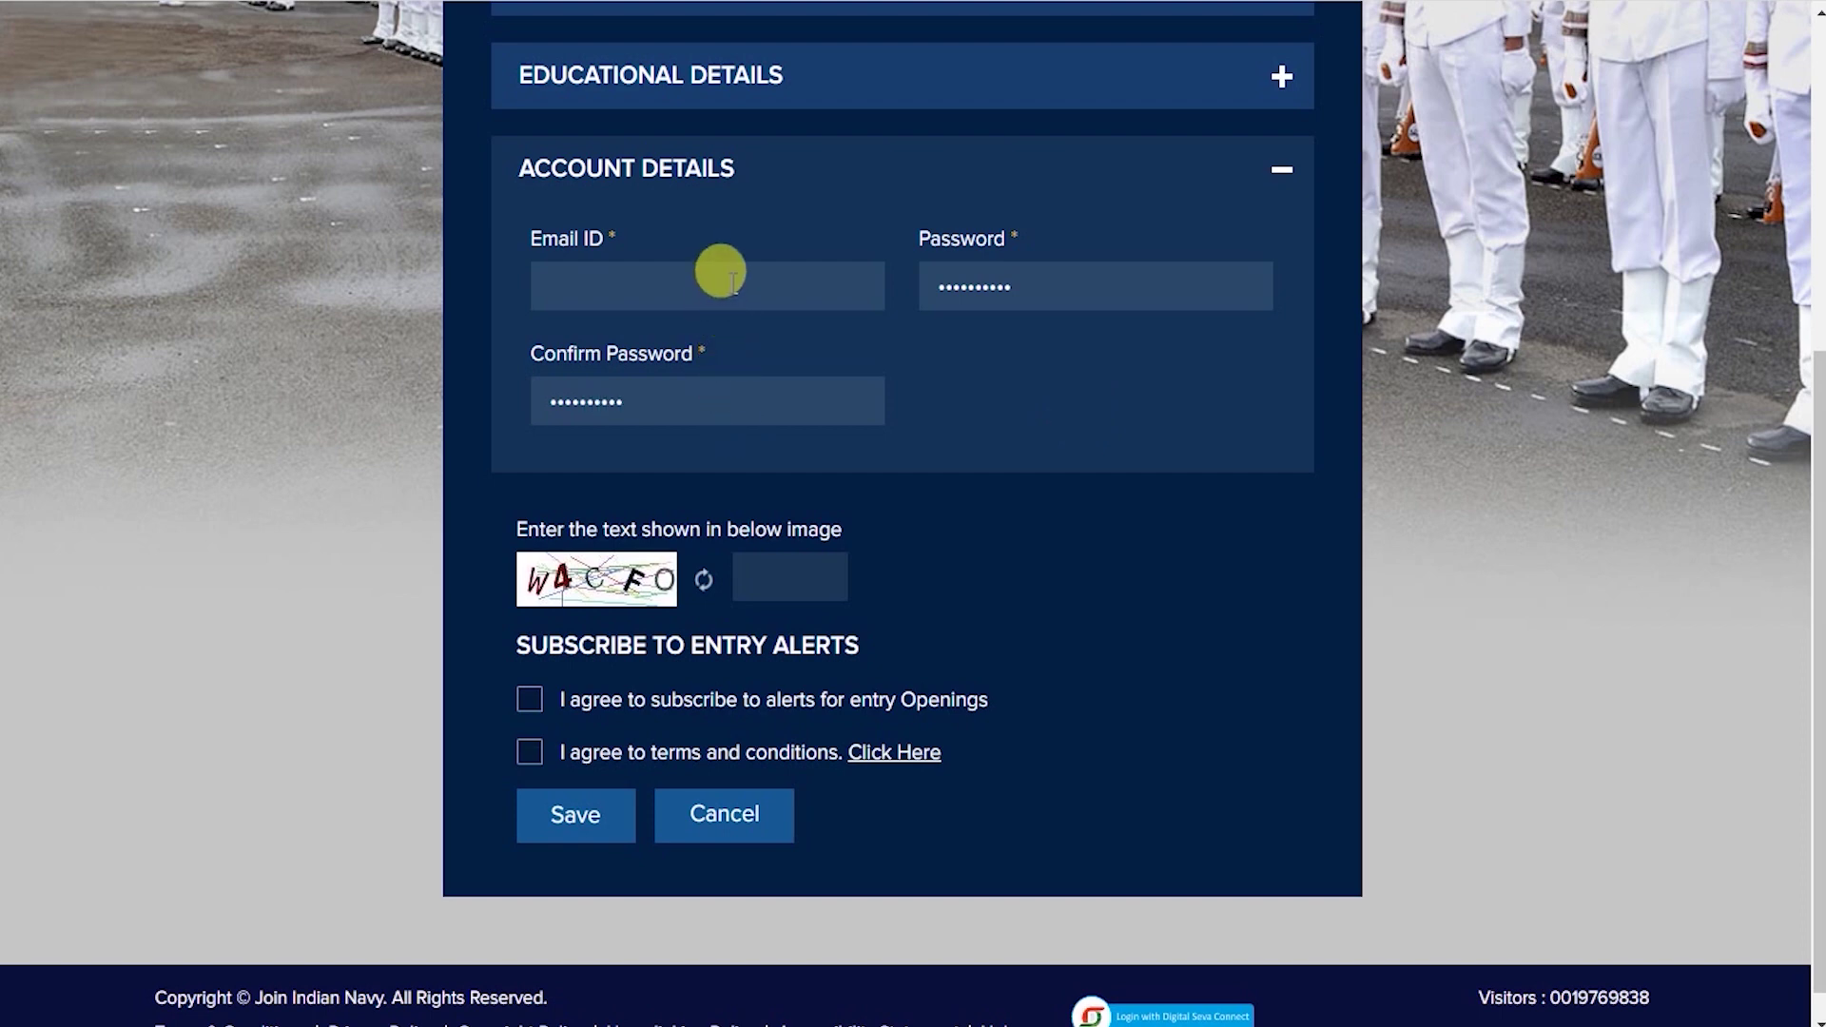
Enter captcha W4CF, then refresh the image and replace the entry with the new captcha text.
{"action": "left_click", "coordinate": [803, 571]}
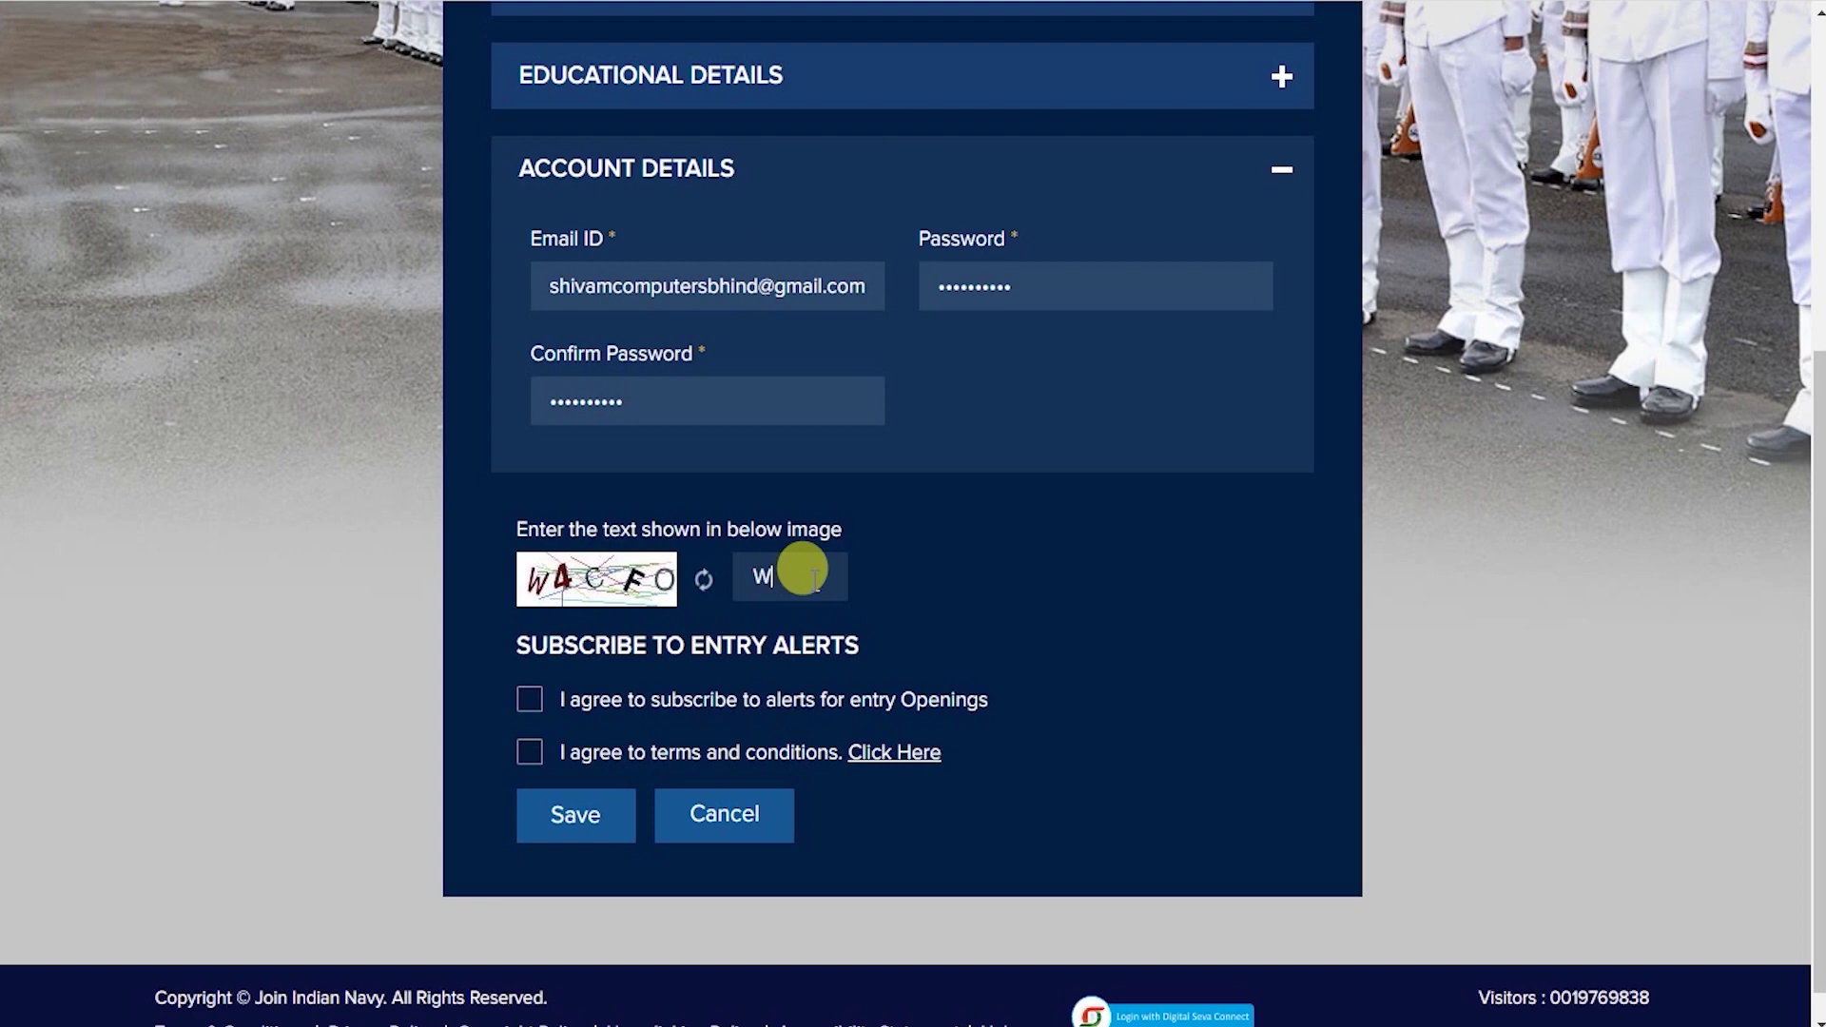
{"action": "type", "text": "W4CF"}
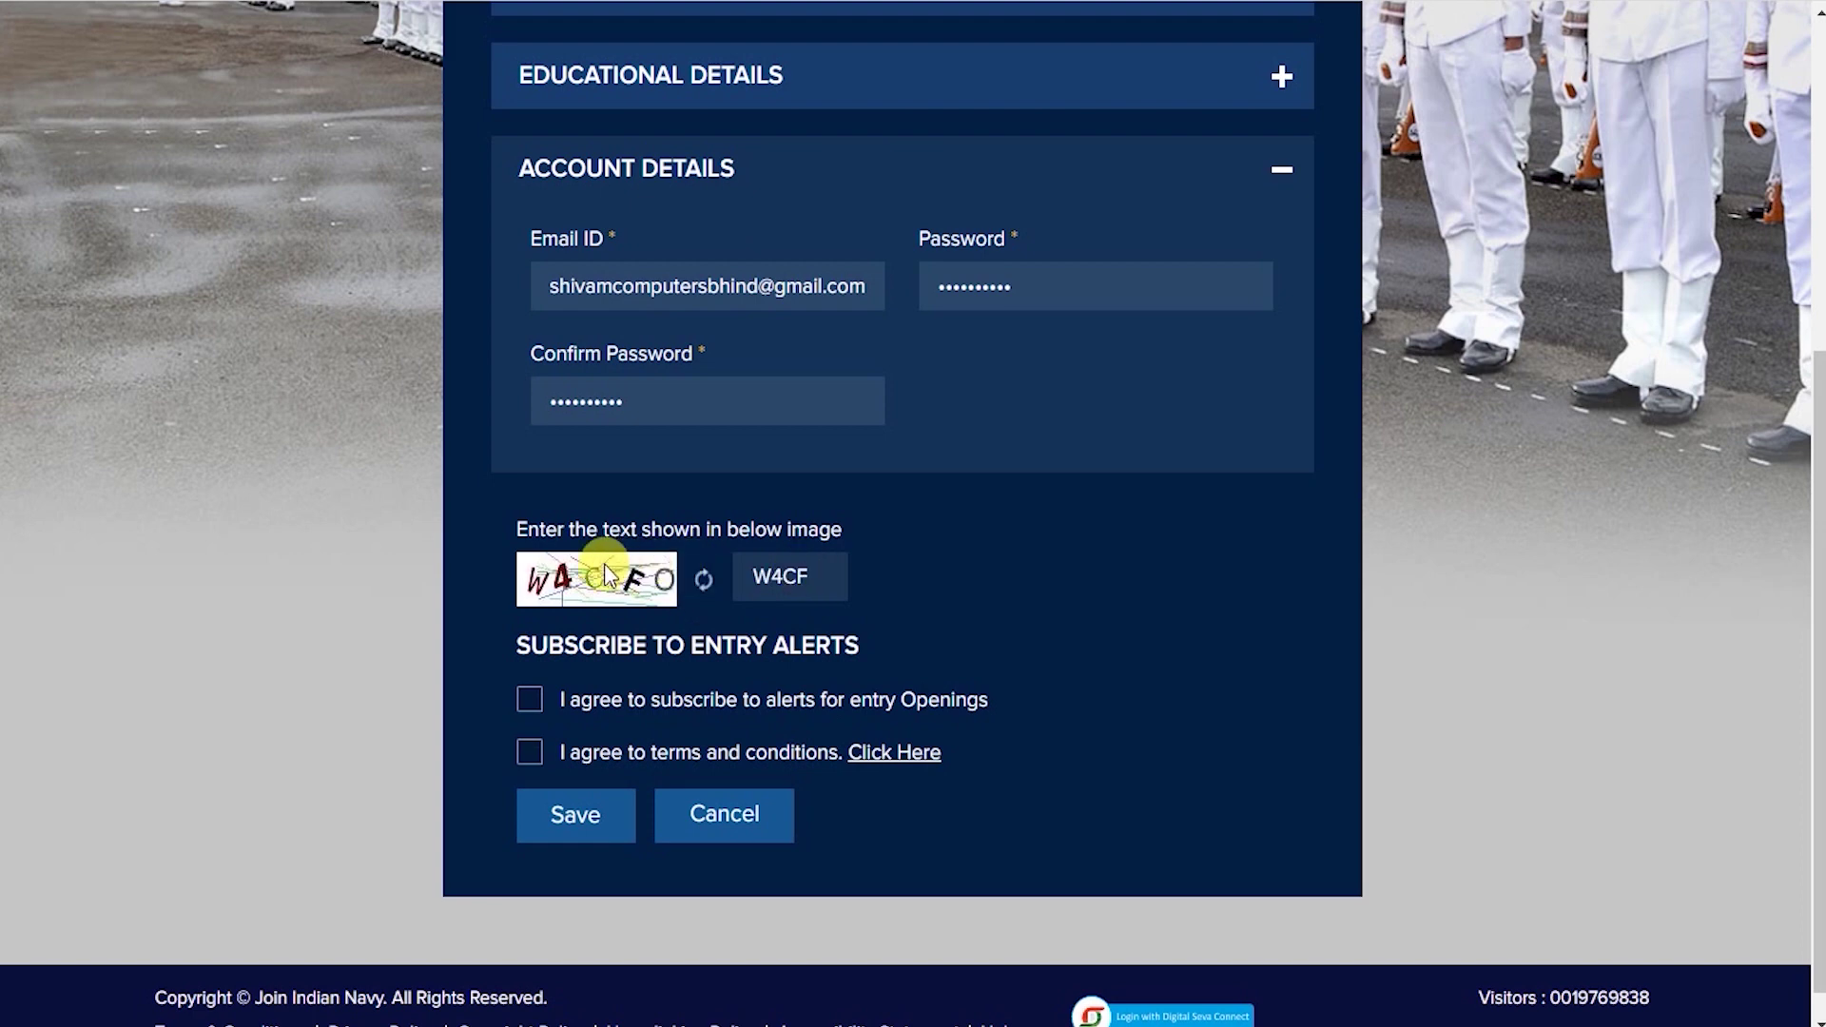
{"action": "left_click", "coordinate": [704, 582]}
{"action": "double_click", "coordinate": [848, 574]}
{"action": "type", "text": "1SVPZ"}
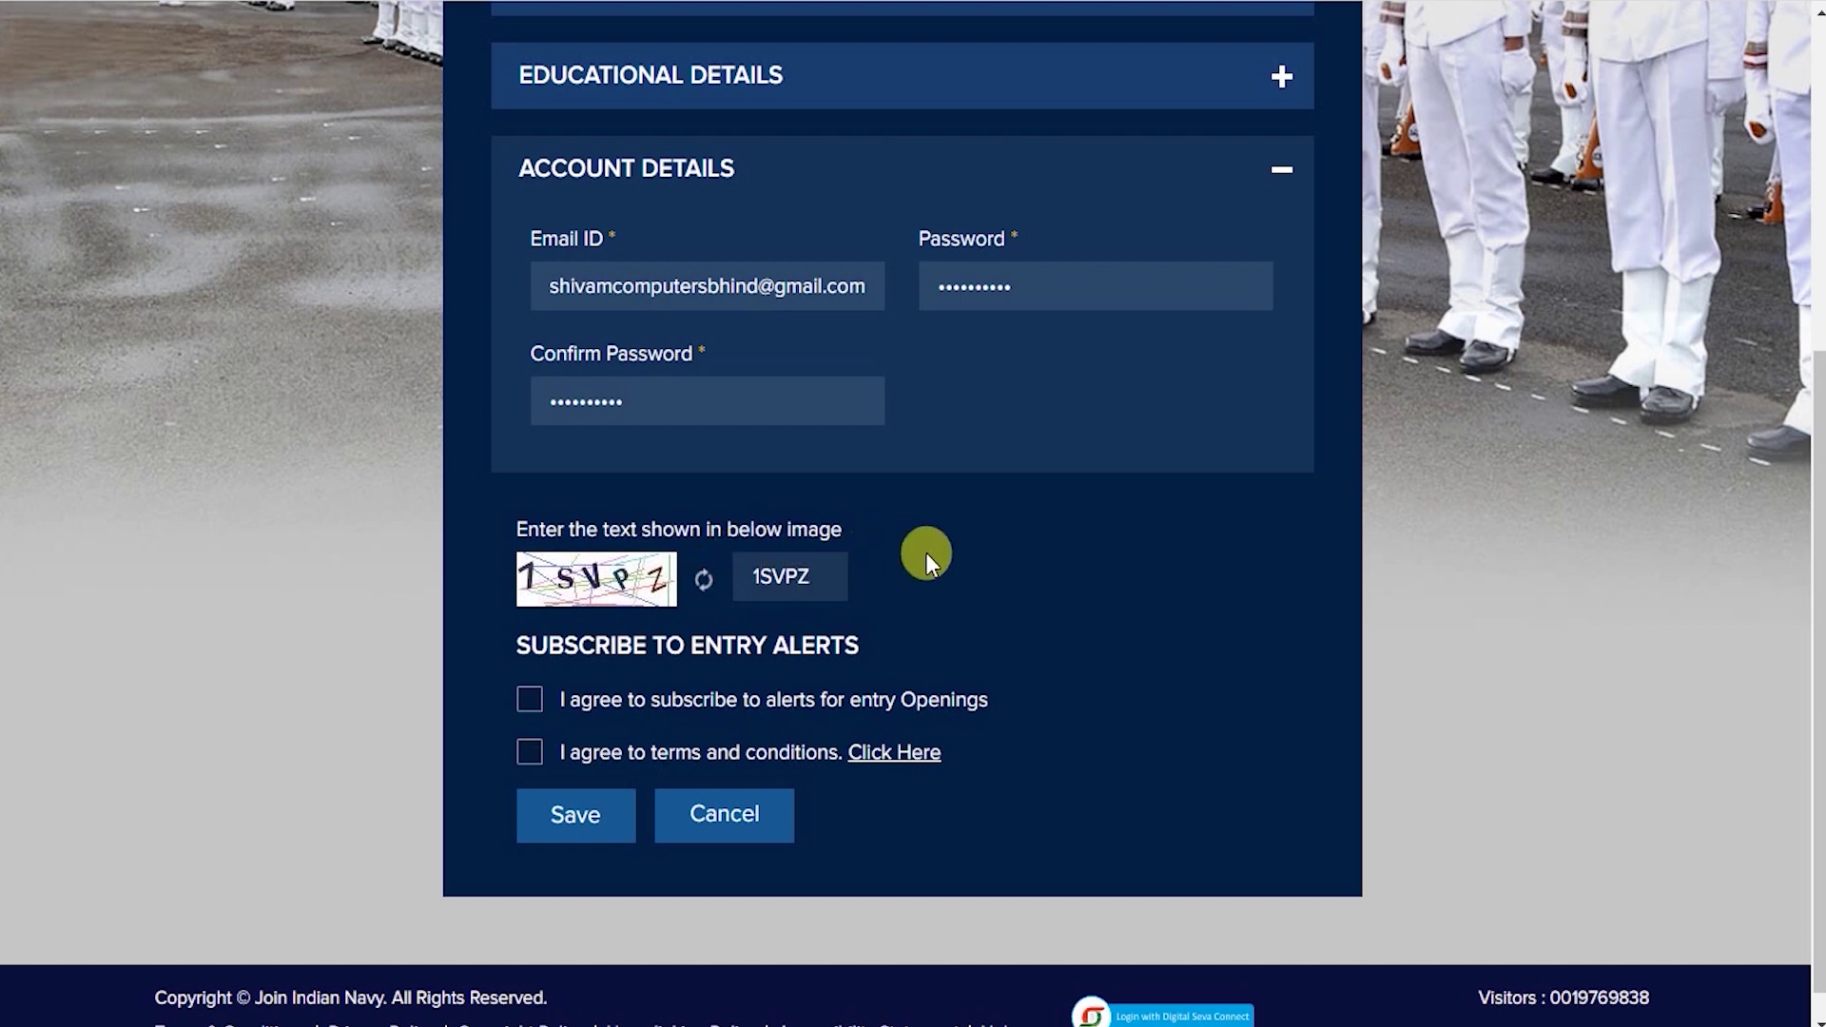
Tick the entry-opening alerts and the terms-and-conditions agreement checkboxes.
{"action": "scroll", "coordinate": [925, 591], "scroll_direction": "down", "scroll_amount": 1}
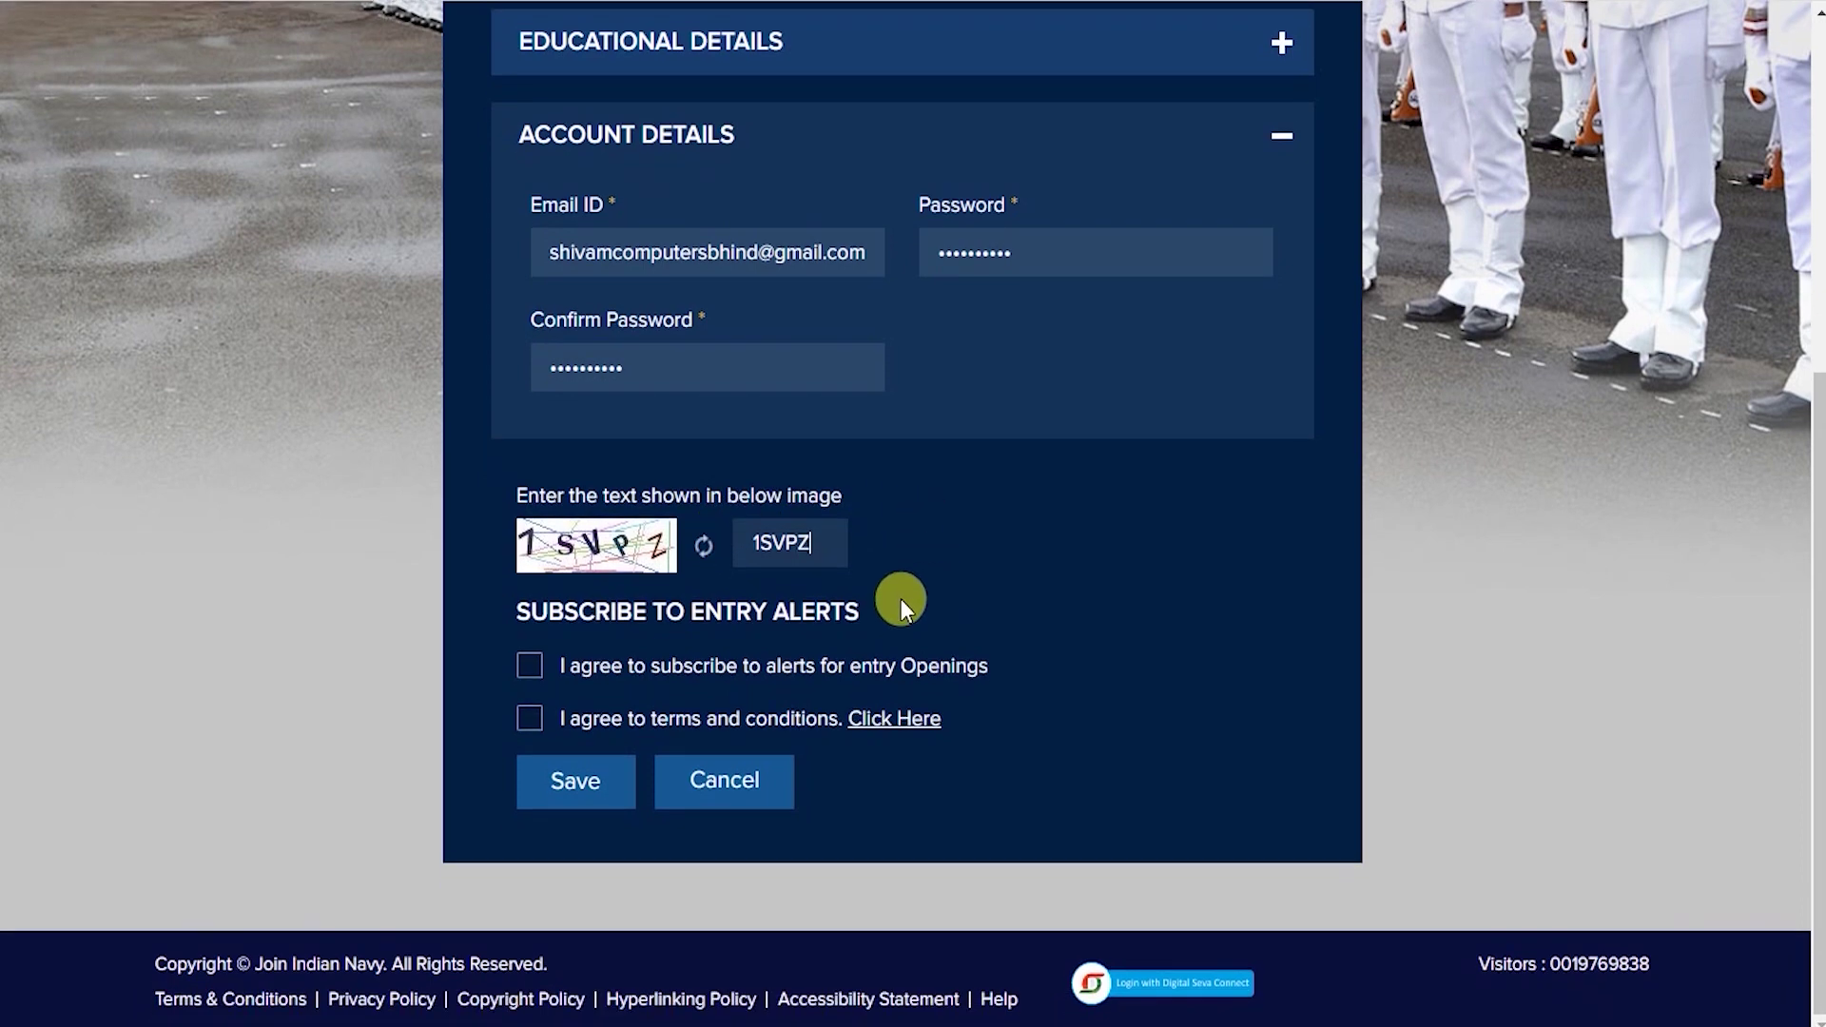
{"action": "left_click", "coordinate": [525, 666]}
{"action": "left_click", "coordinate": [529, 718]}
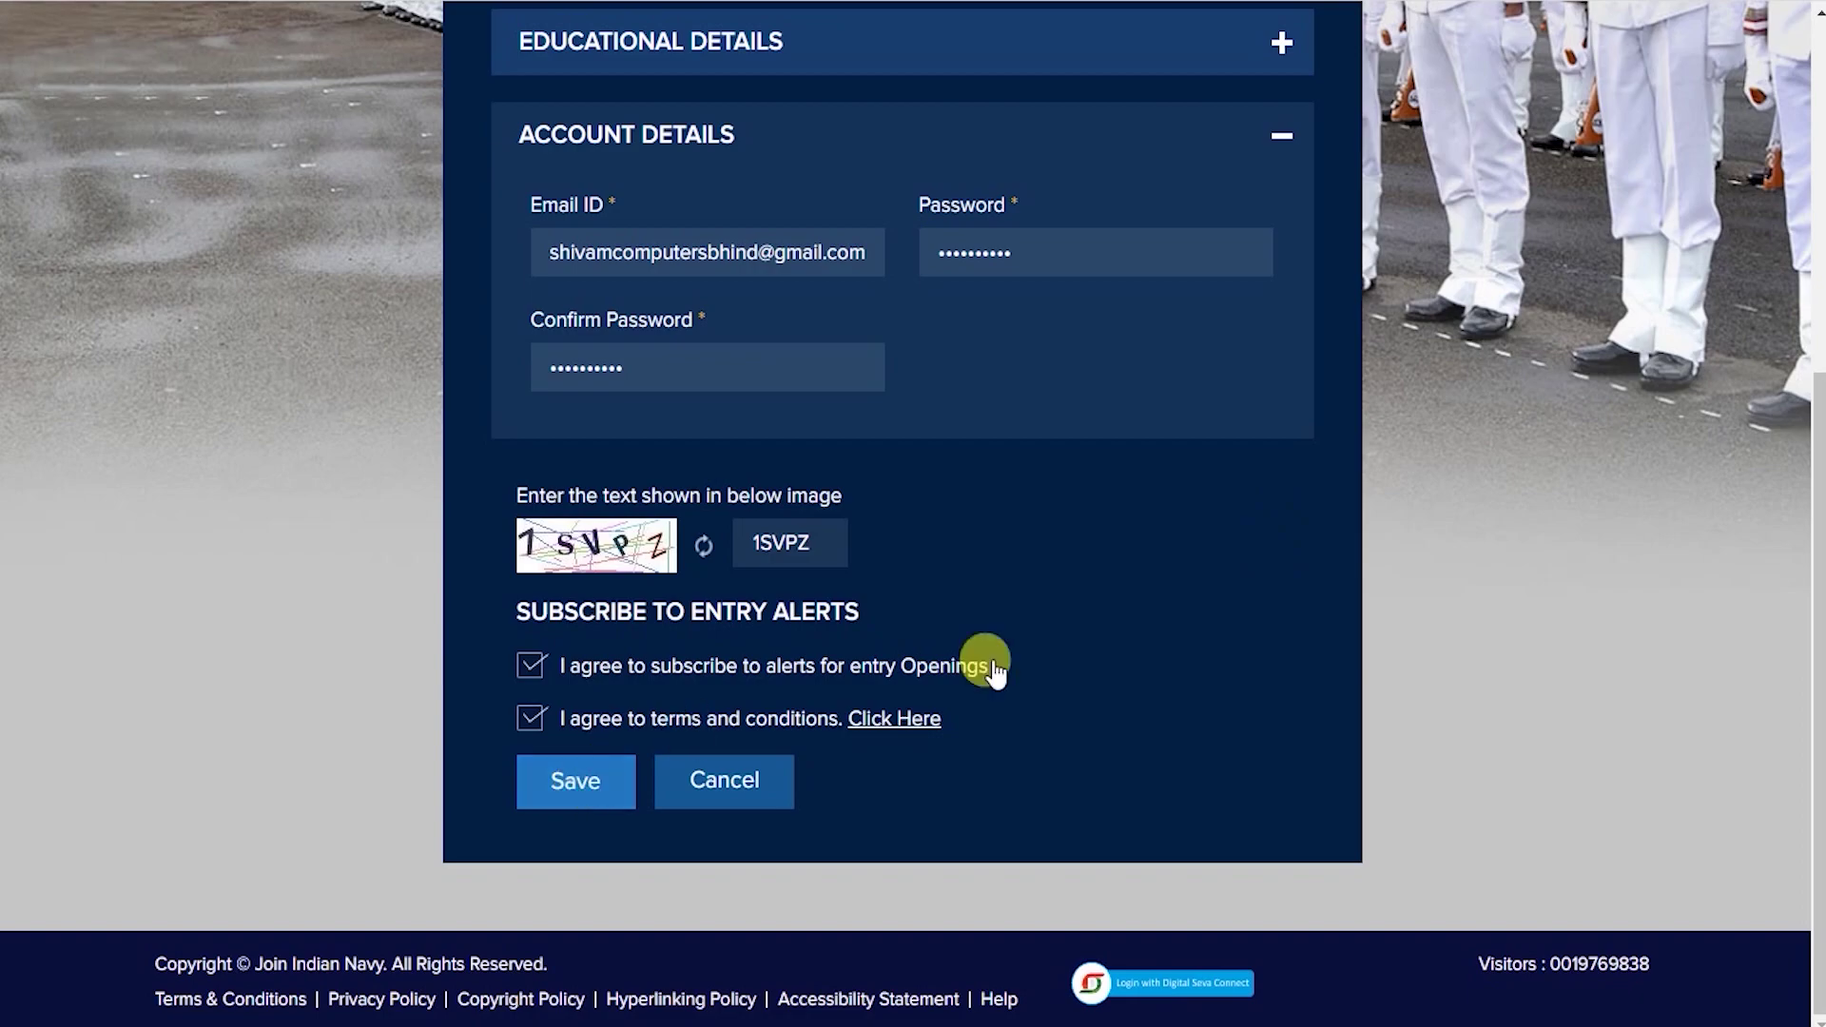
{"action": "scroll", "coordinate": [1316, 575], "scroll_direction": "up", "scroll_amount": 6}
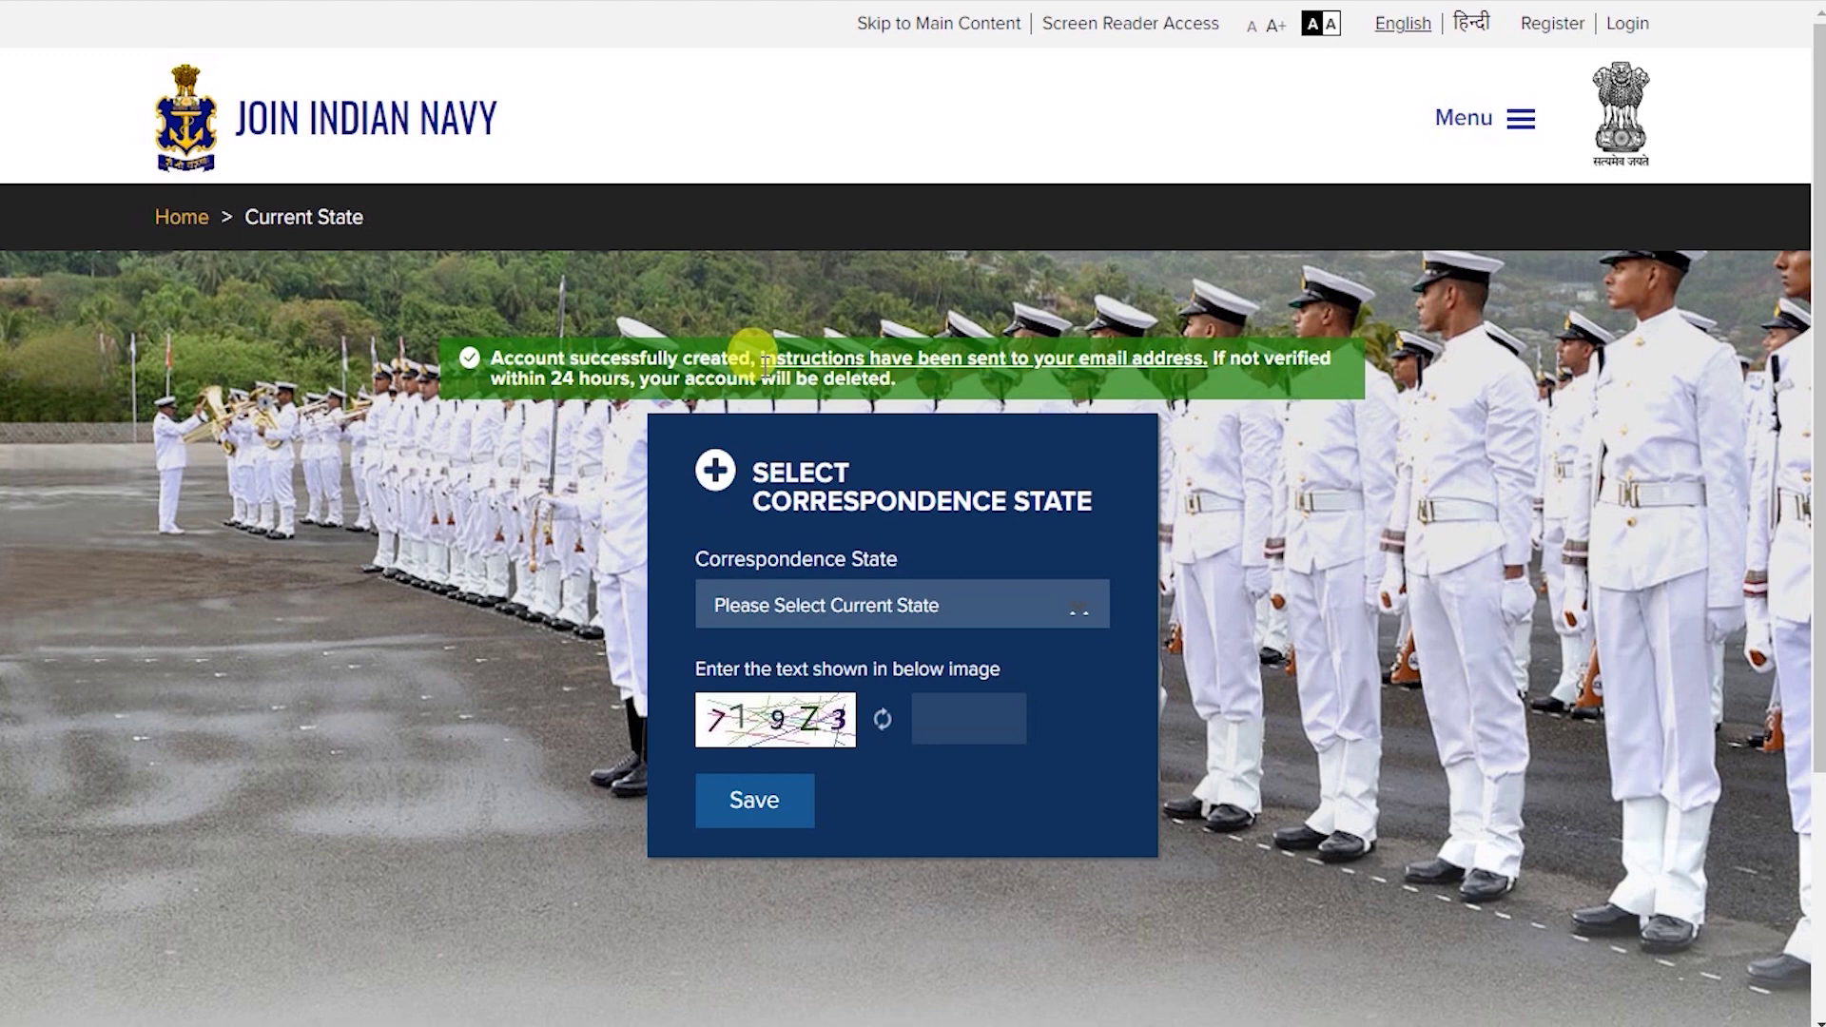
Highlight the green message confirming the account was created and verification was e-mailed.
{"action": "left_click_drag", "start_coordinate": [493, 361], "coordinate": [751, 360]}
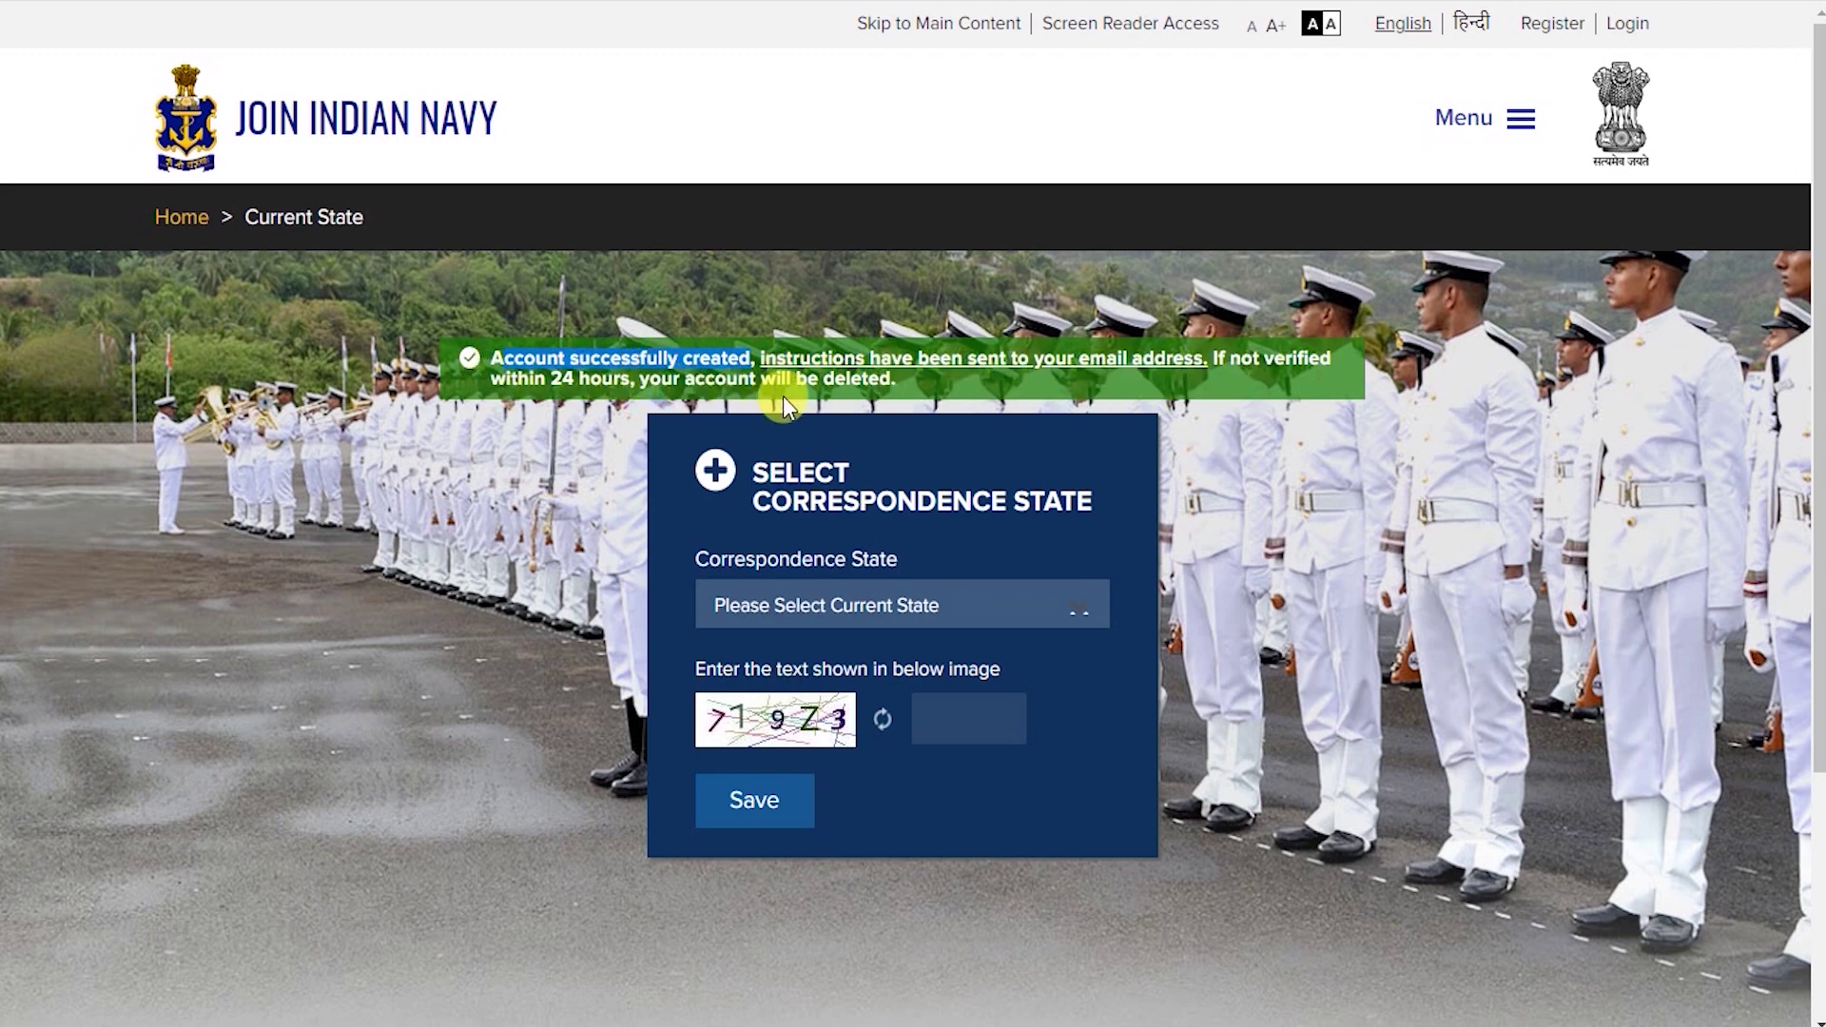
Open Gmail in a new browser tab.
{"action": "key", "text": "ctrl+t"}
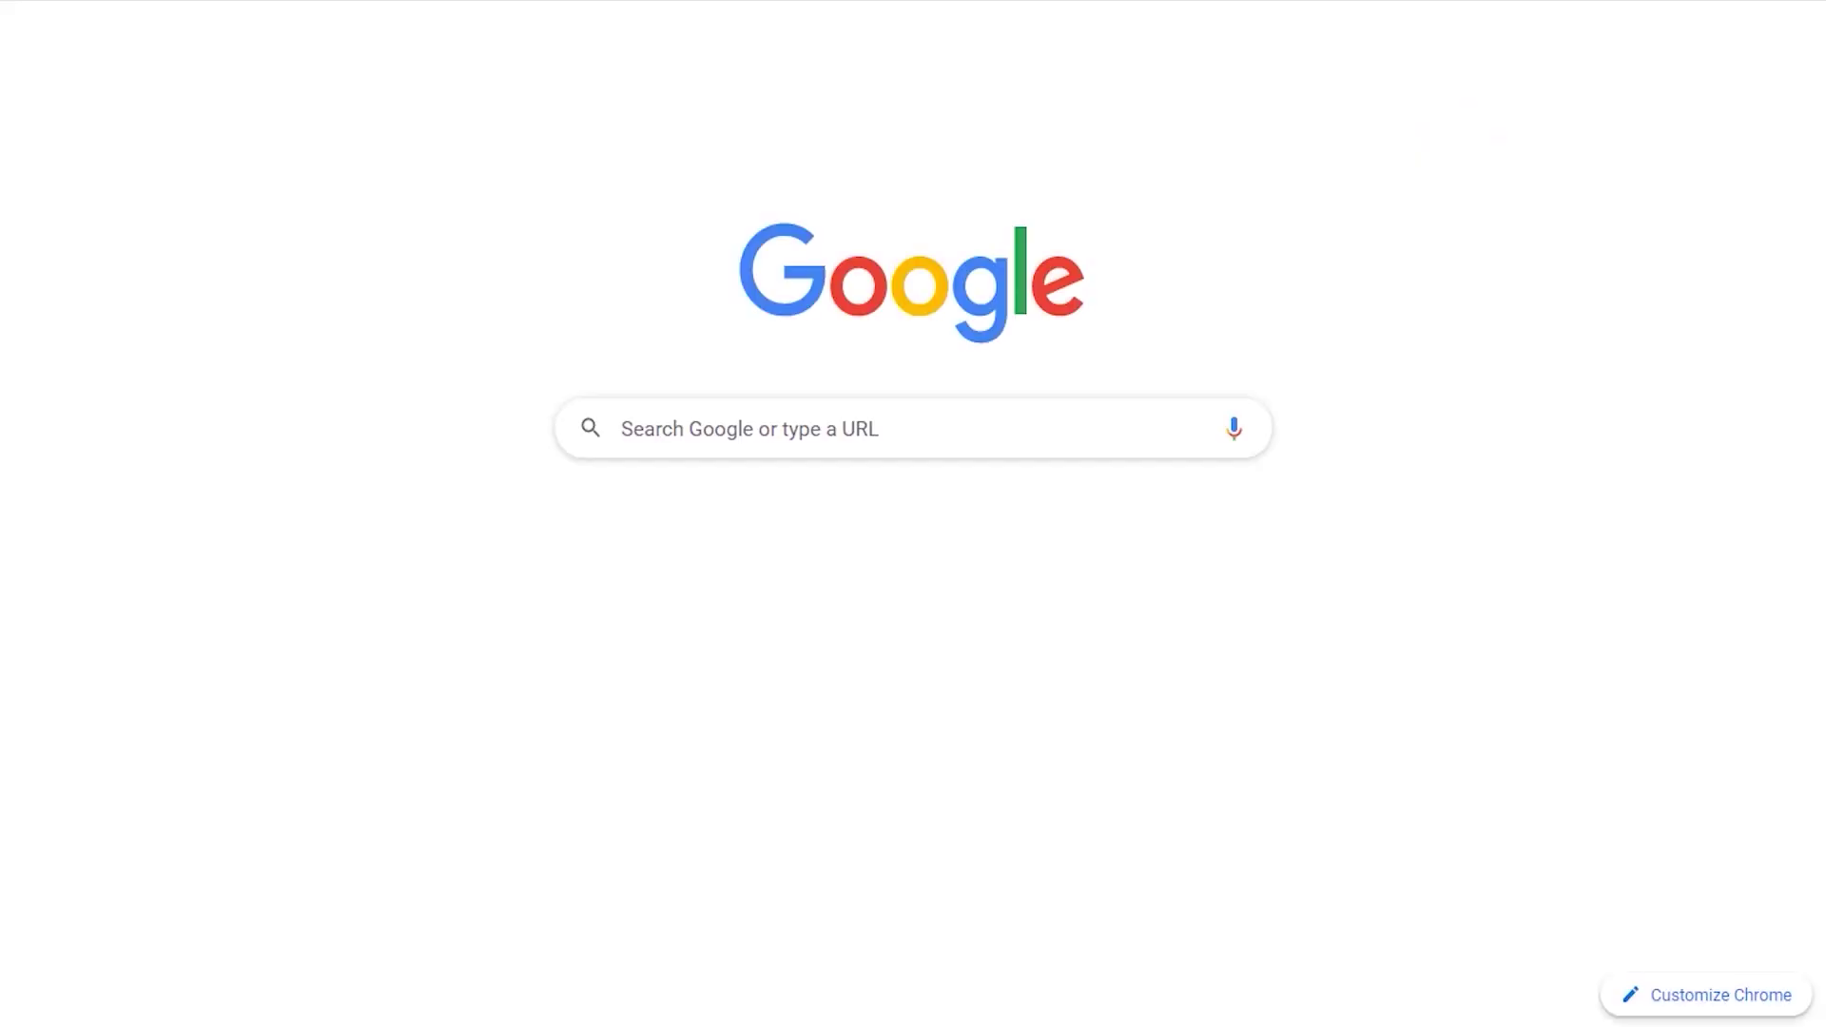
{"action": "type", "text": "gmail"}
{"action": "key", "text": "Return"}
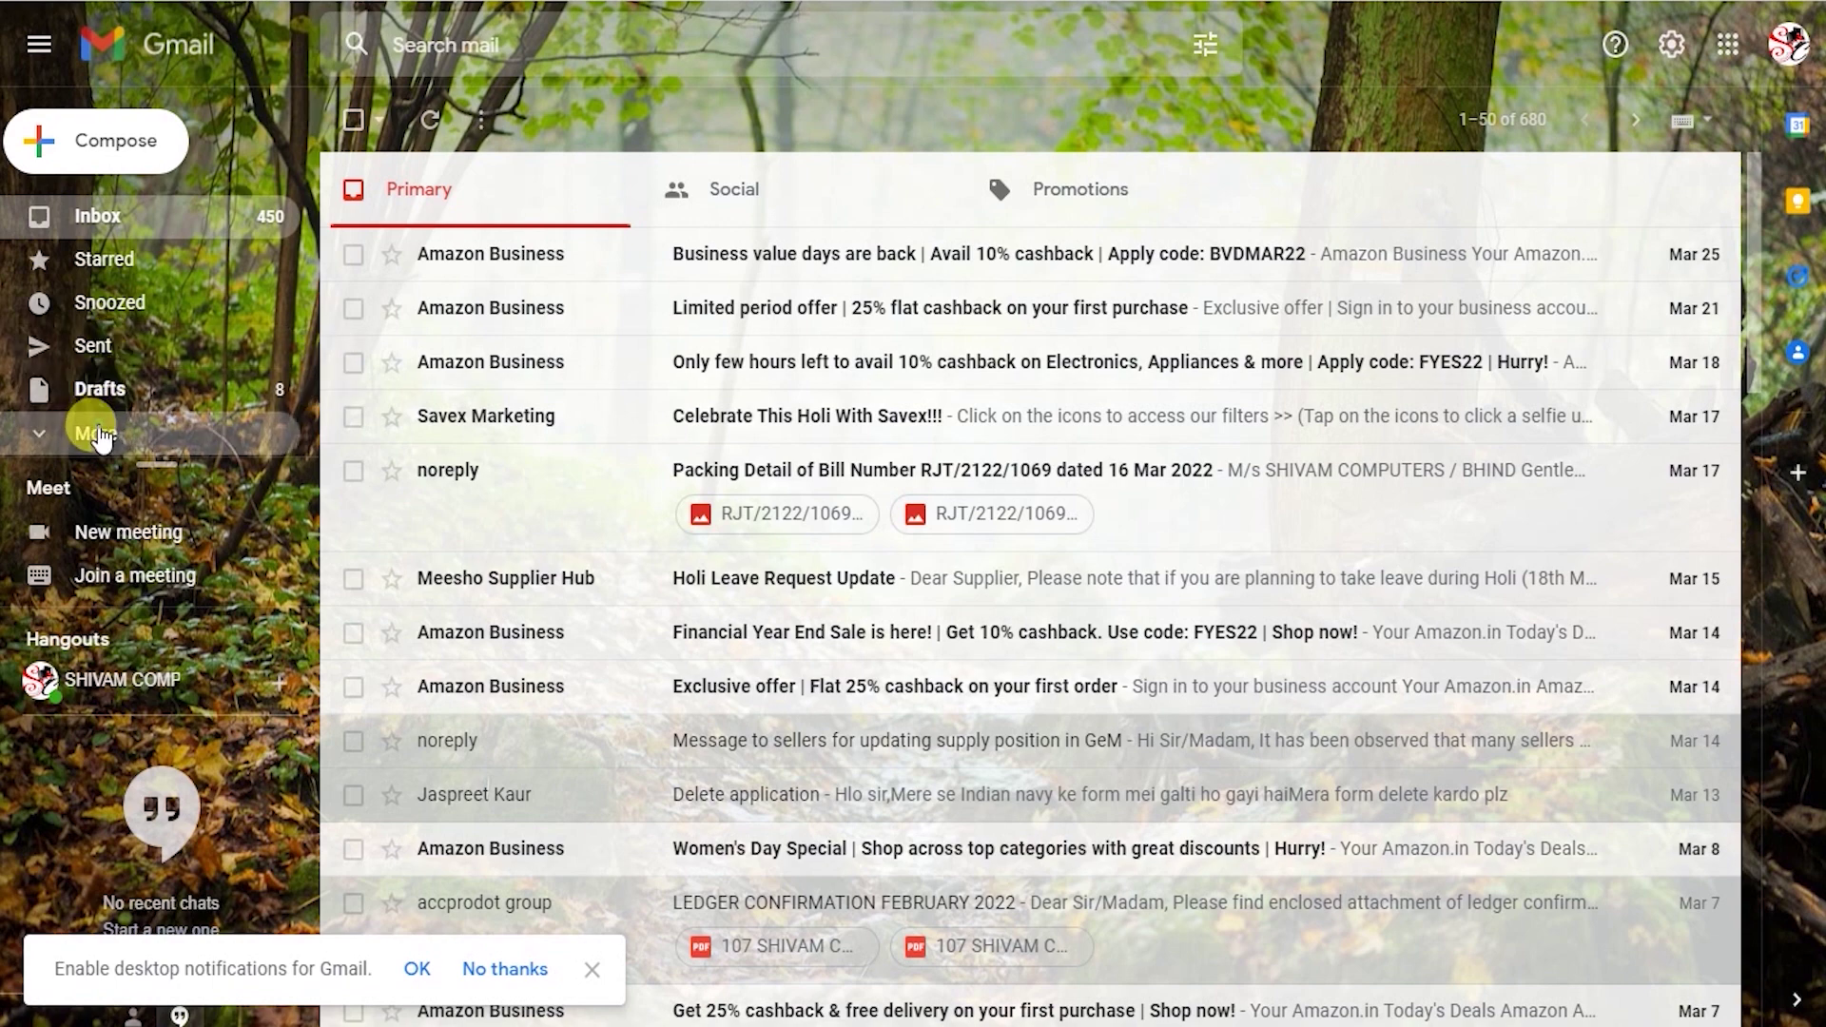
Find the Join Indian Navy welcome email in Spam, report it not spam, and return to Inbox.
{"action": "left_click", "coordinate": [99, 438]}
{"action": "scroll", "coordinate": [114, 380], "scroll_direction": "down", "scroll_amount": 3}
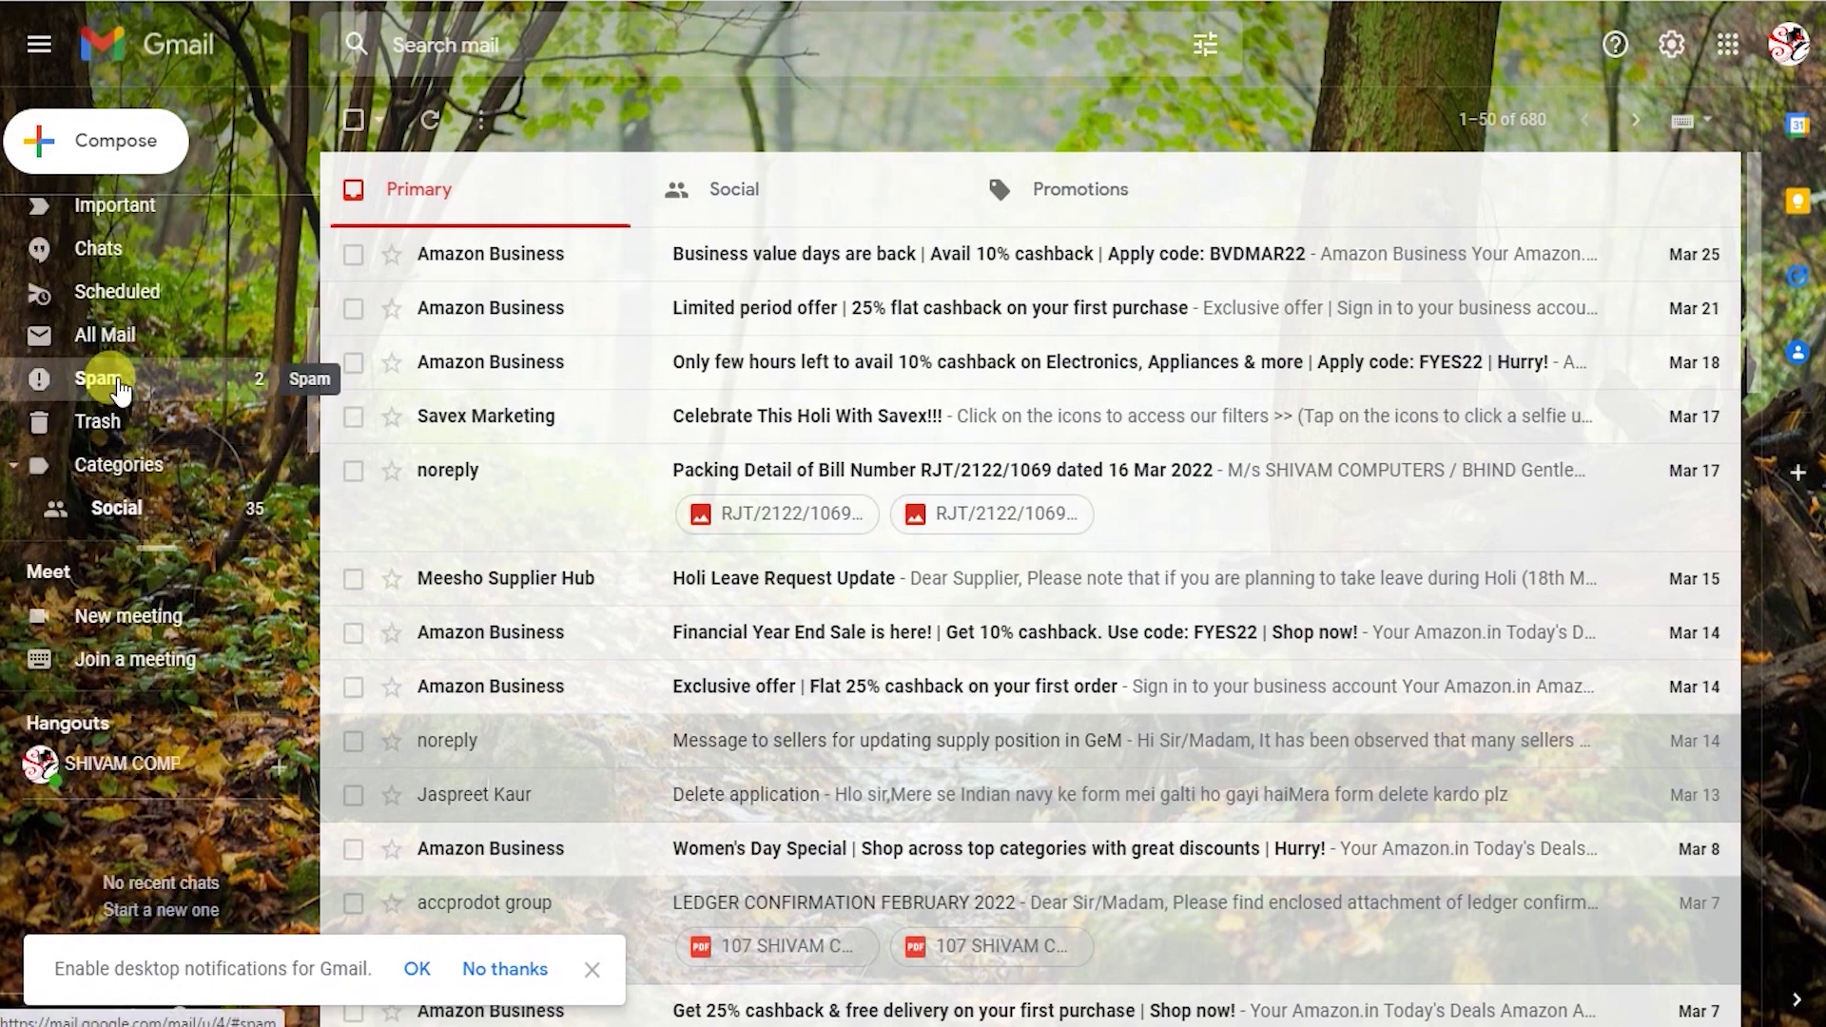
{"action": "left_click", "coordinate": [107, 380]}
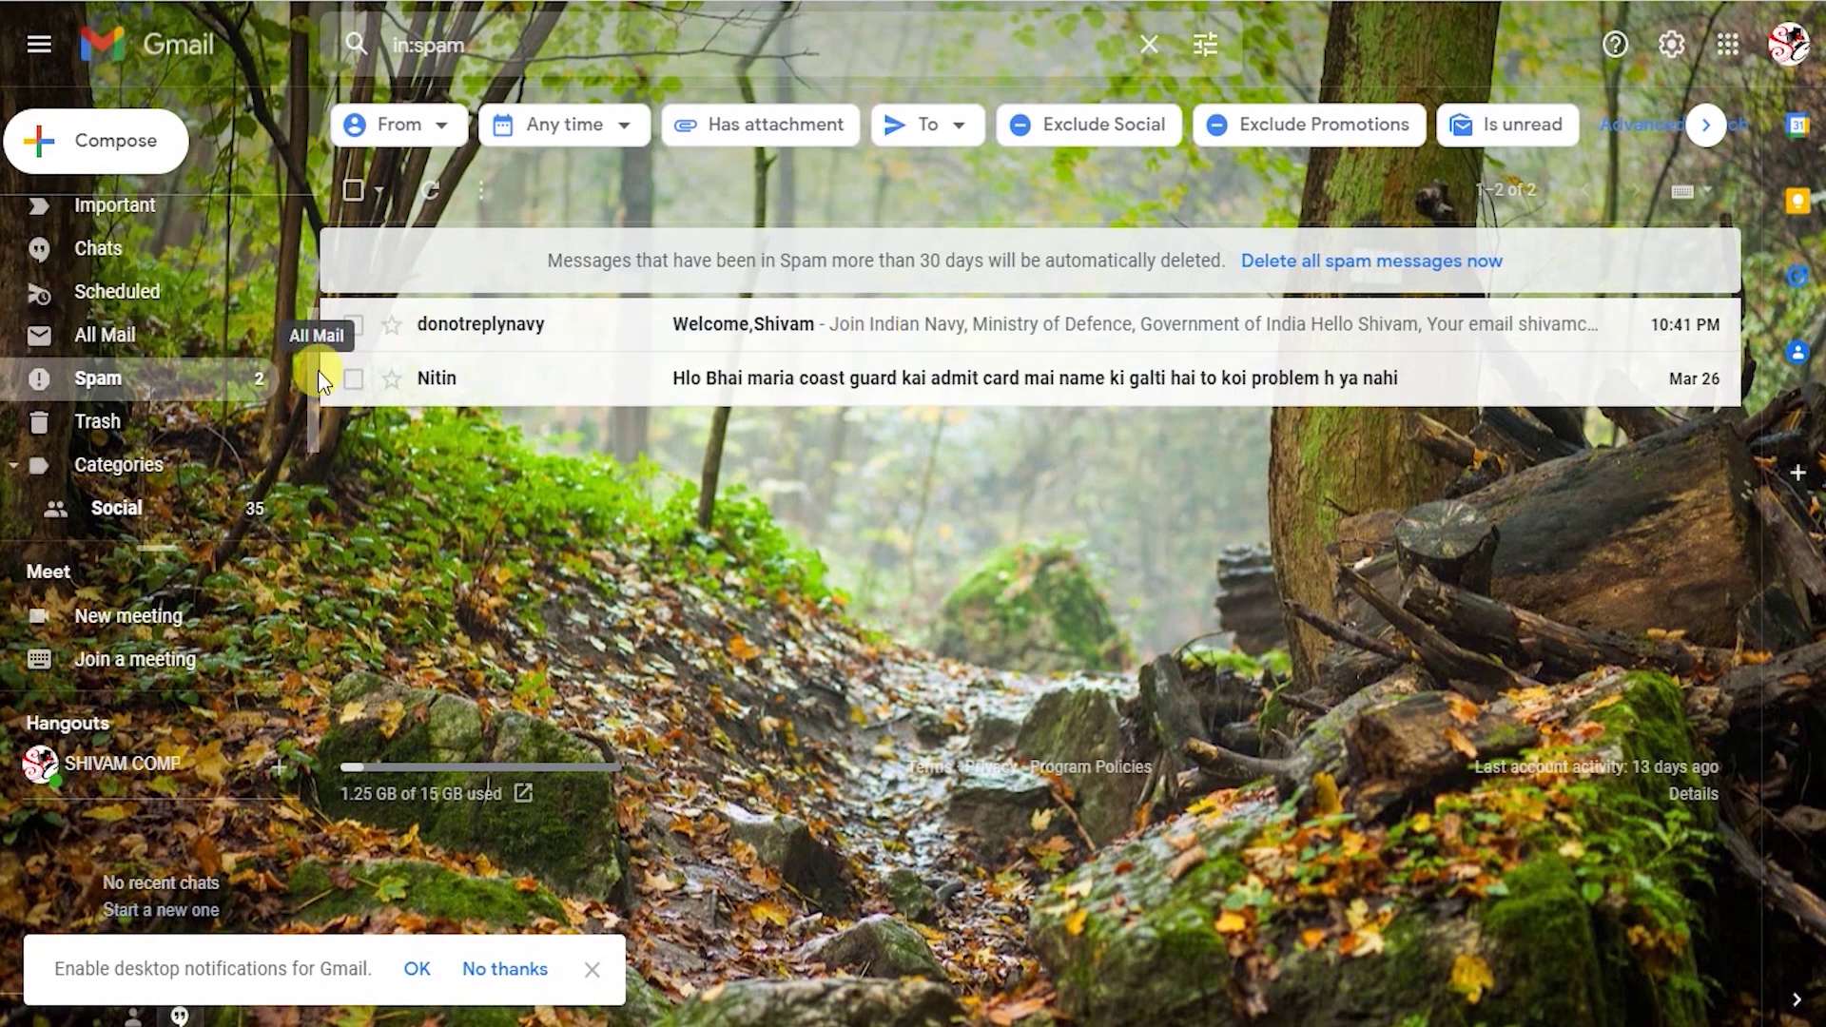
{"action": "left_click", "coordinate": [780, 326]}
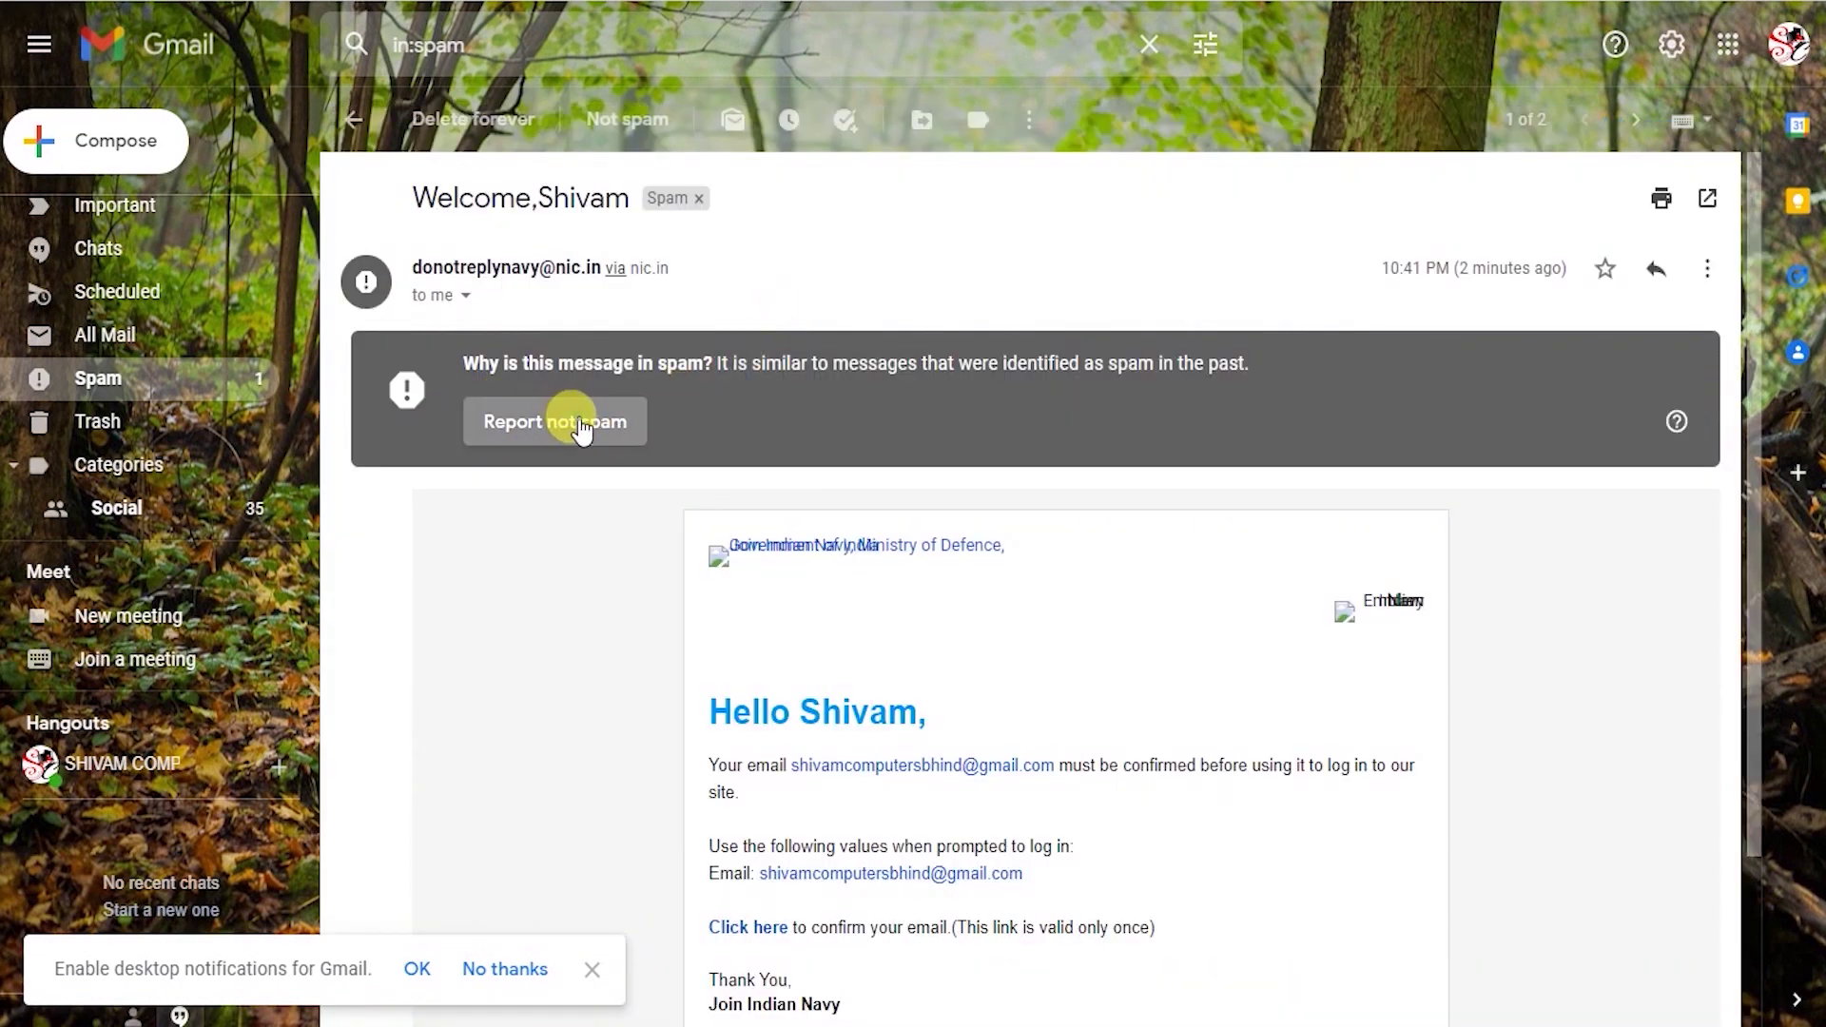
{"action": "left_click", "coordinate": [582, 430]}
{"action": "scroll", "coordinate": [155, 305], "scroll_direction": "up", "scroll_amount": 3}
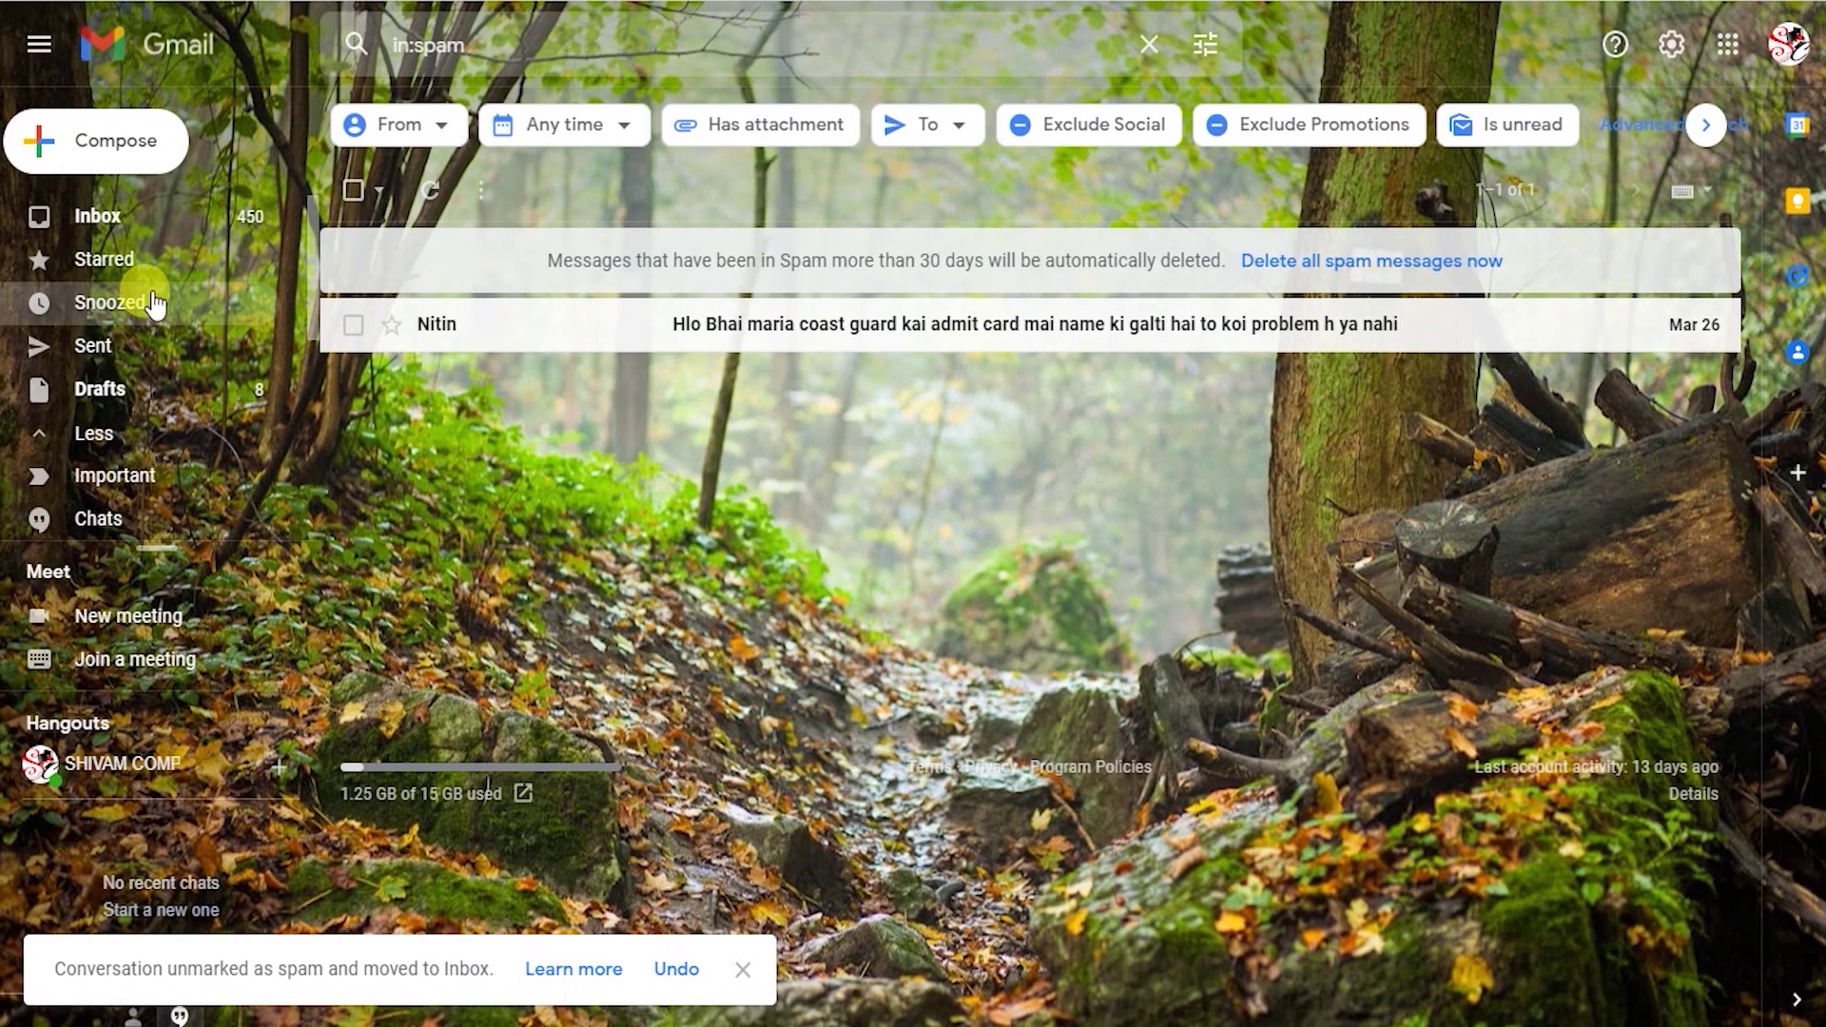
{"action": "left_click", "coordinate": [134, 221]}
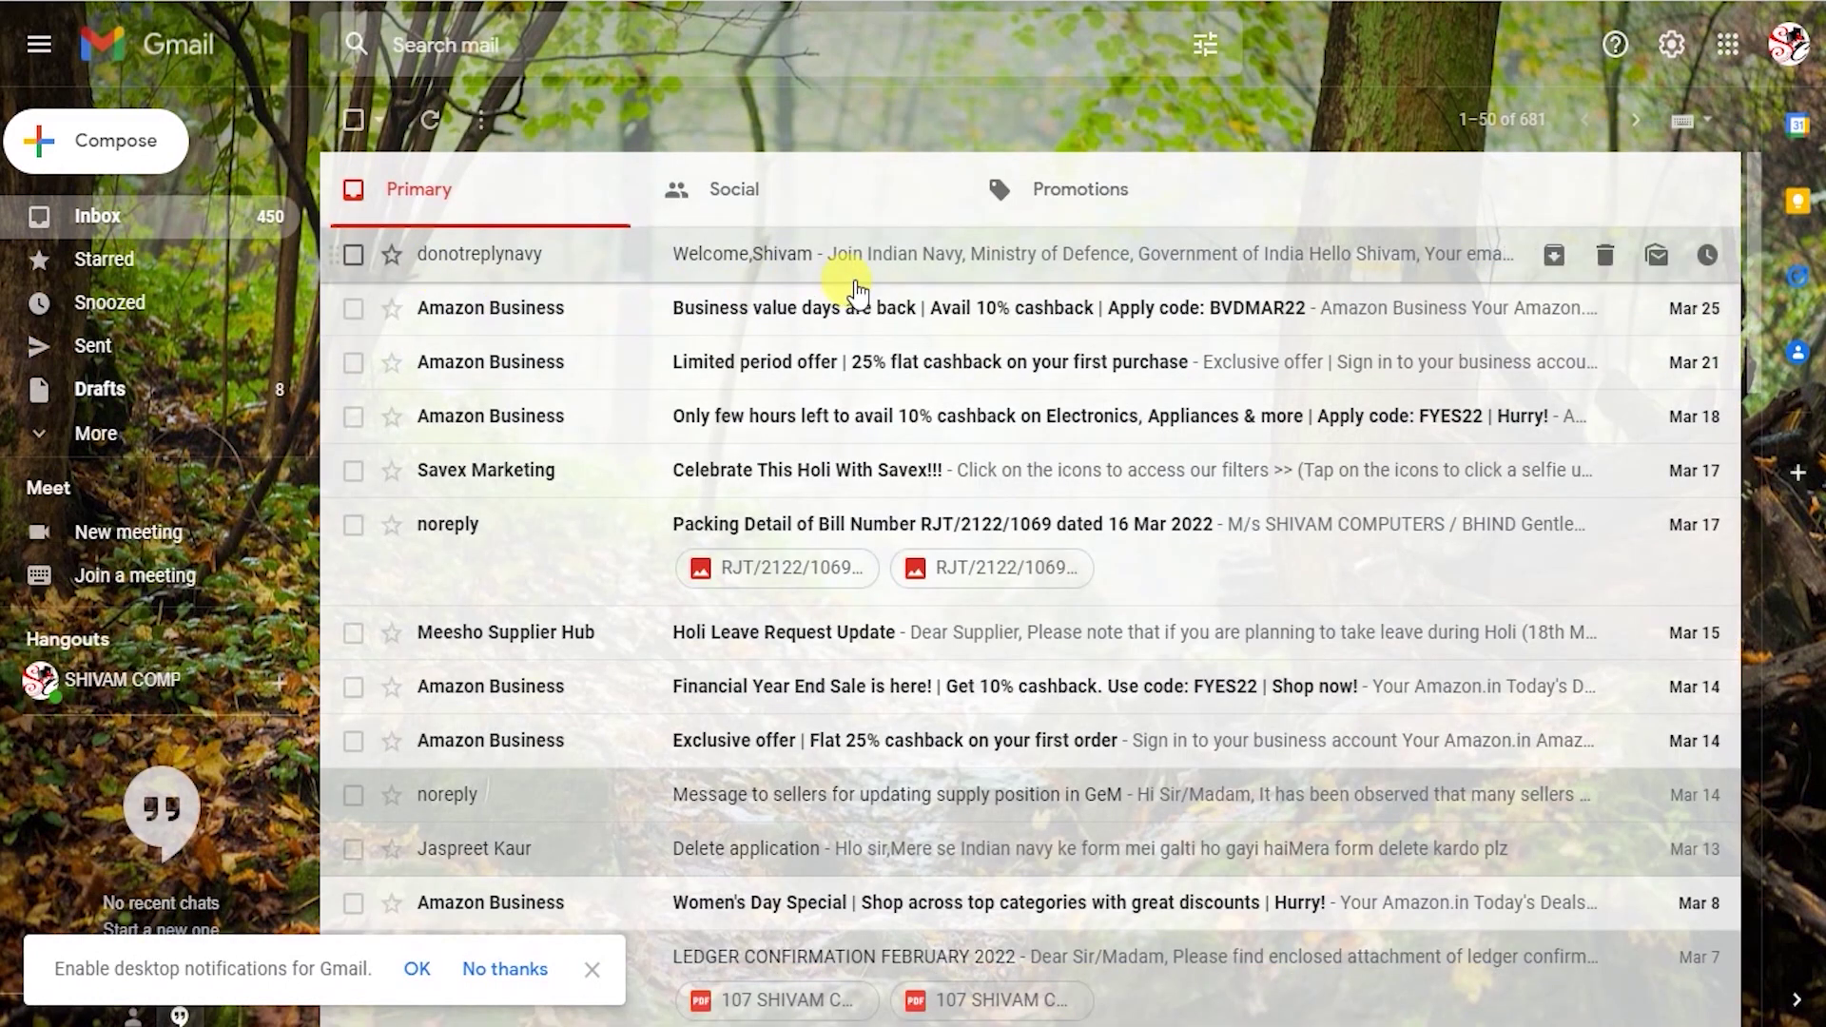
Open the Welcome email in the Inbox and follow its 'Click here' confirmation link.
{"action": "left_click", "coordinate": [864, 262]}
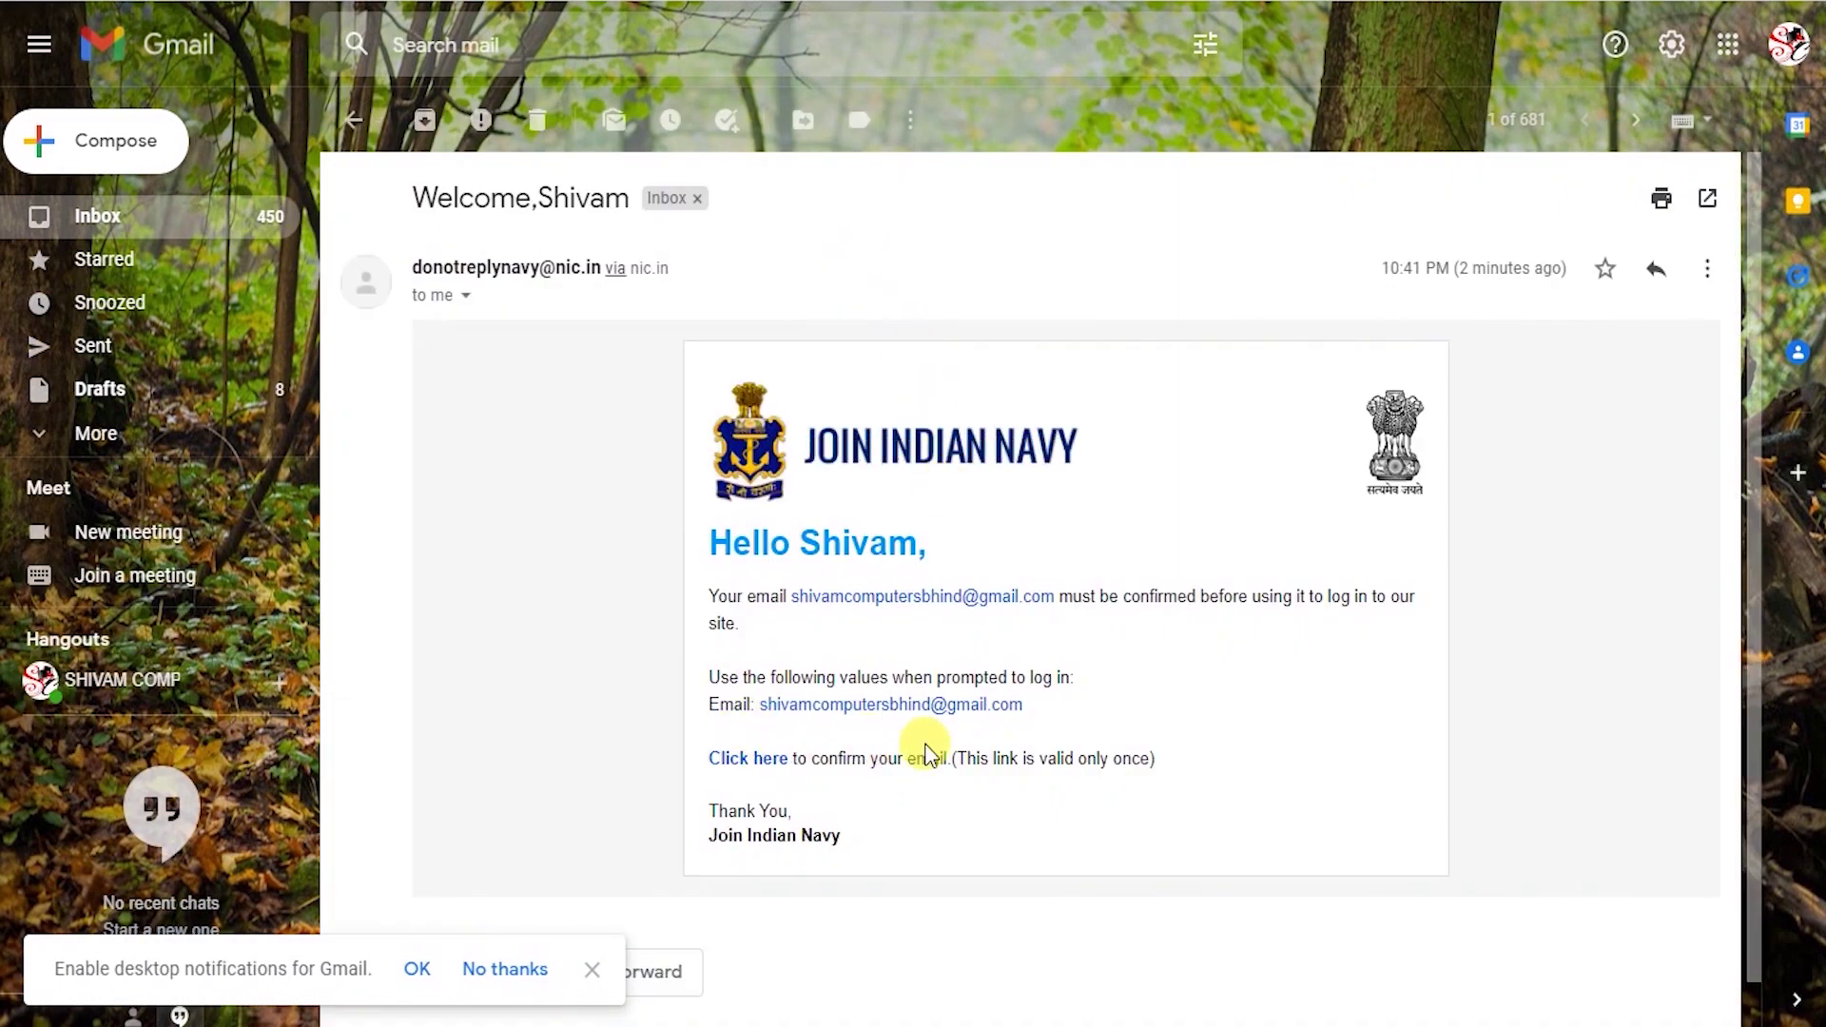
{"action": "left_click", "coordinate": [766, 775]}
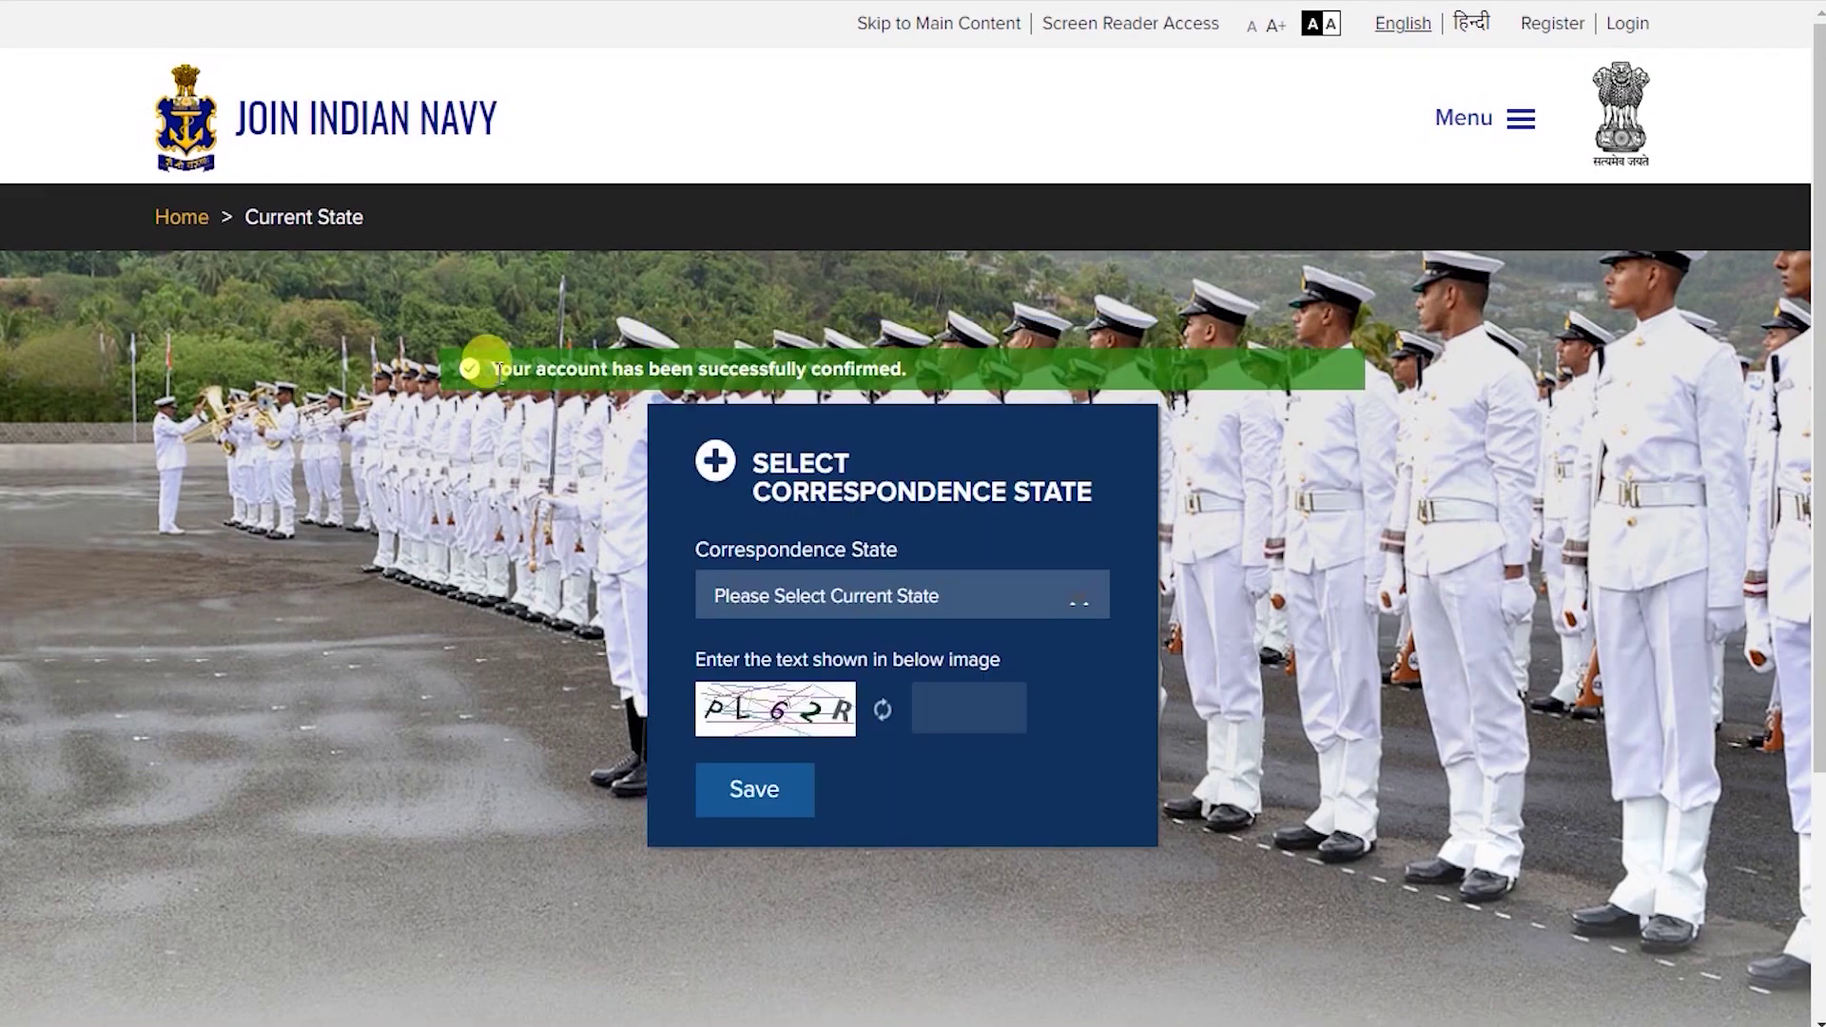
Save MADHYA PRADESH as the correspondence state, entering captcha 6XY5P.
{"action": "left_click_drag", "start_coordinate": [489, 373], "coordinate": [900, 372]}
{"action": "left_click", "coordinate": [1011, 360]}
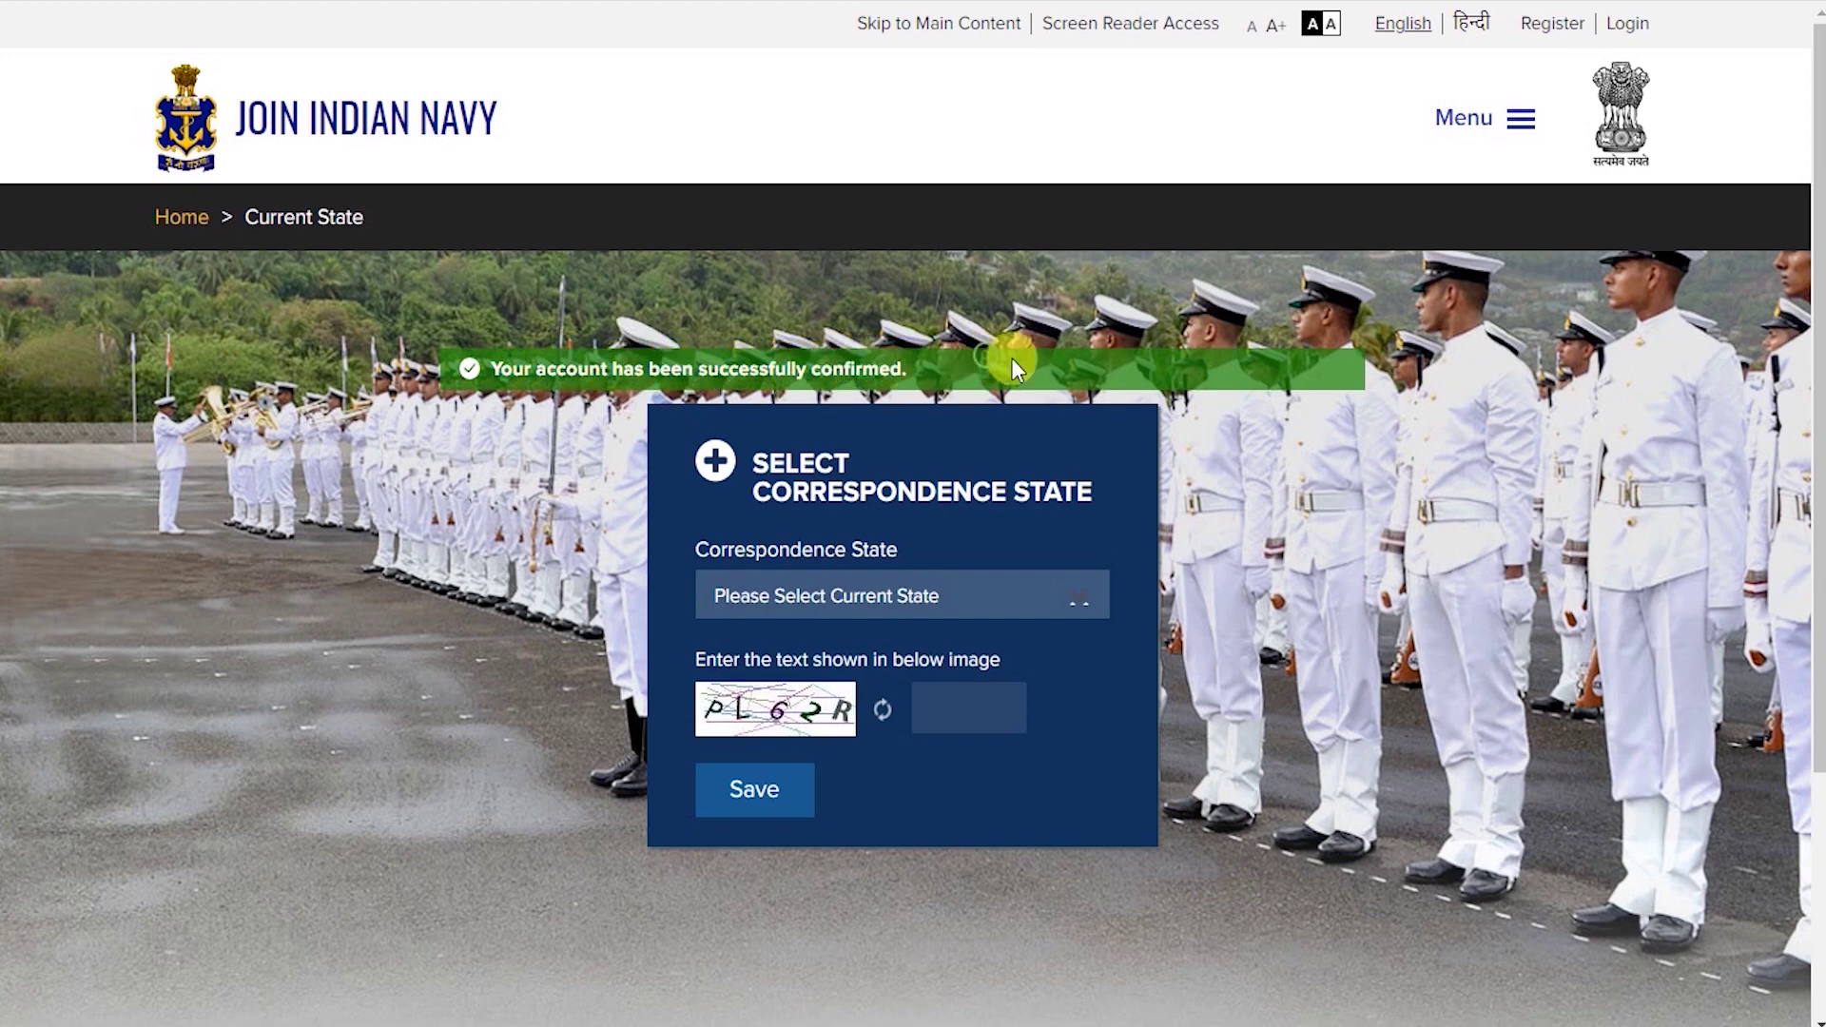
{"action": "left_click", "coordinate": [1628, 38]}
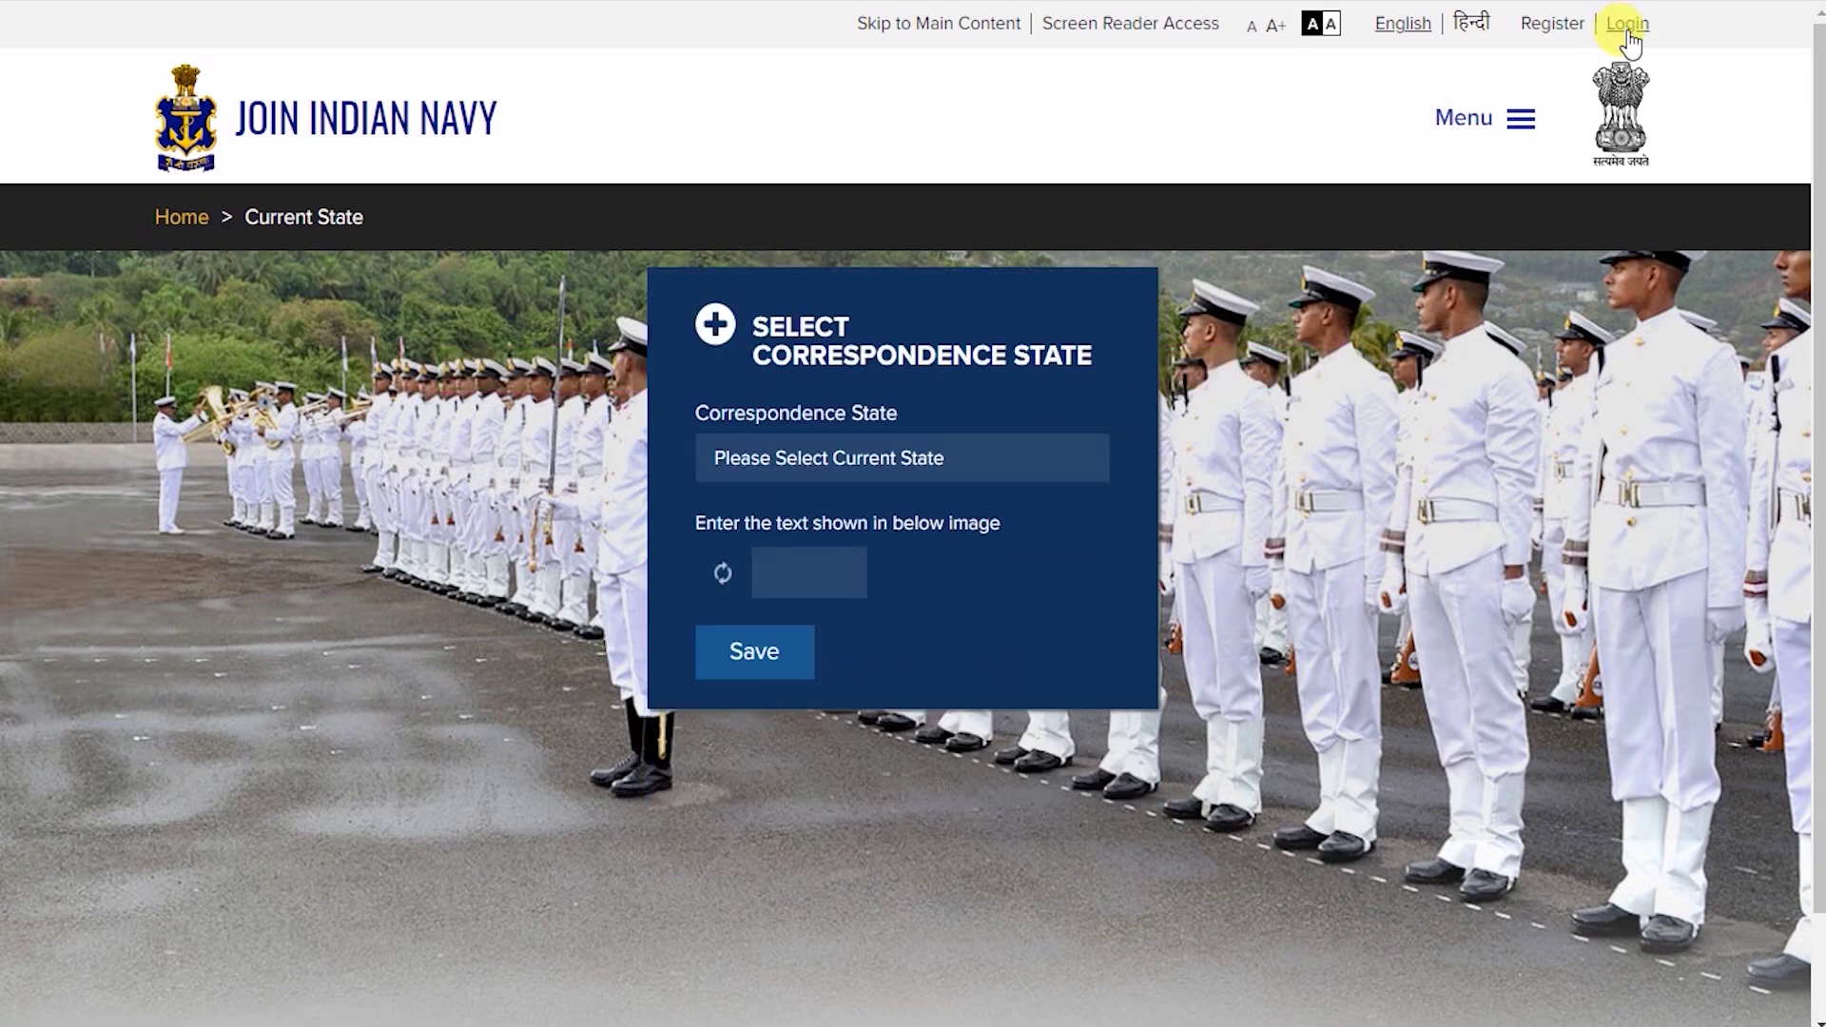
{"action": "left_click", "coordinate": [994, 561]}
{"action": "scroll", "coordinate": [934, 658], "scroll_direction": "down", "scroll_amount": 7}
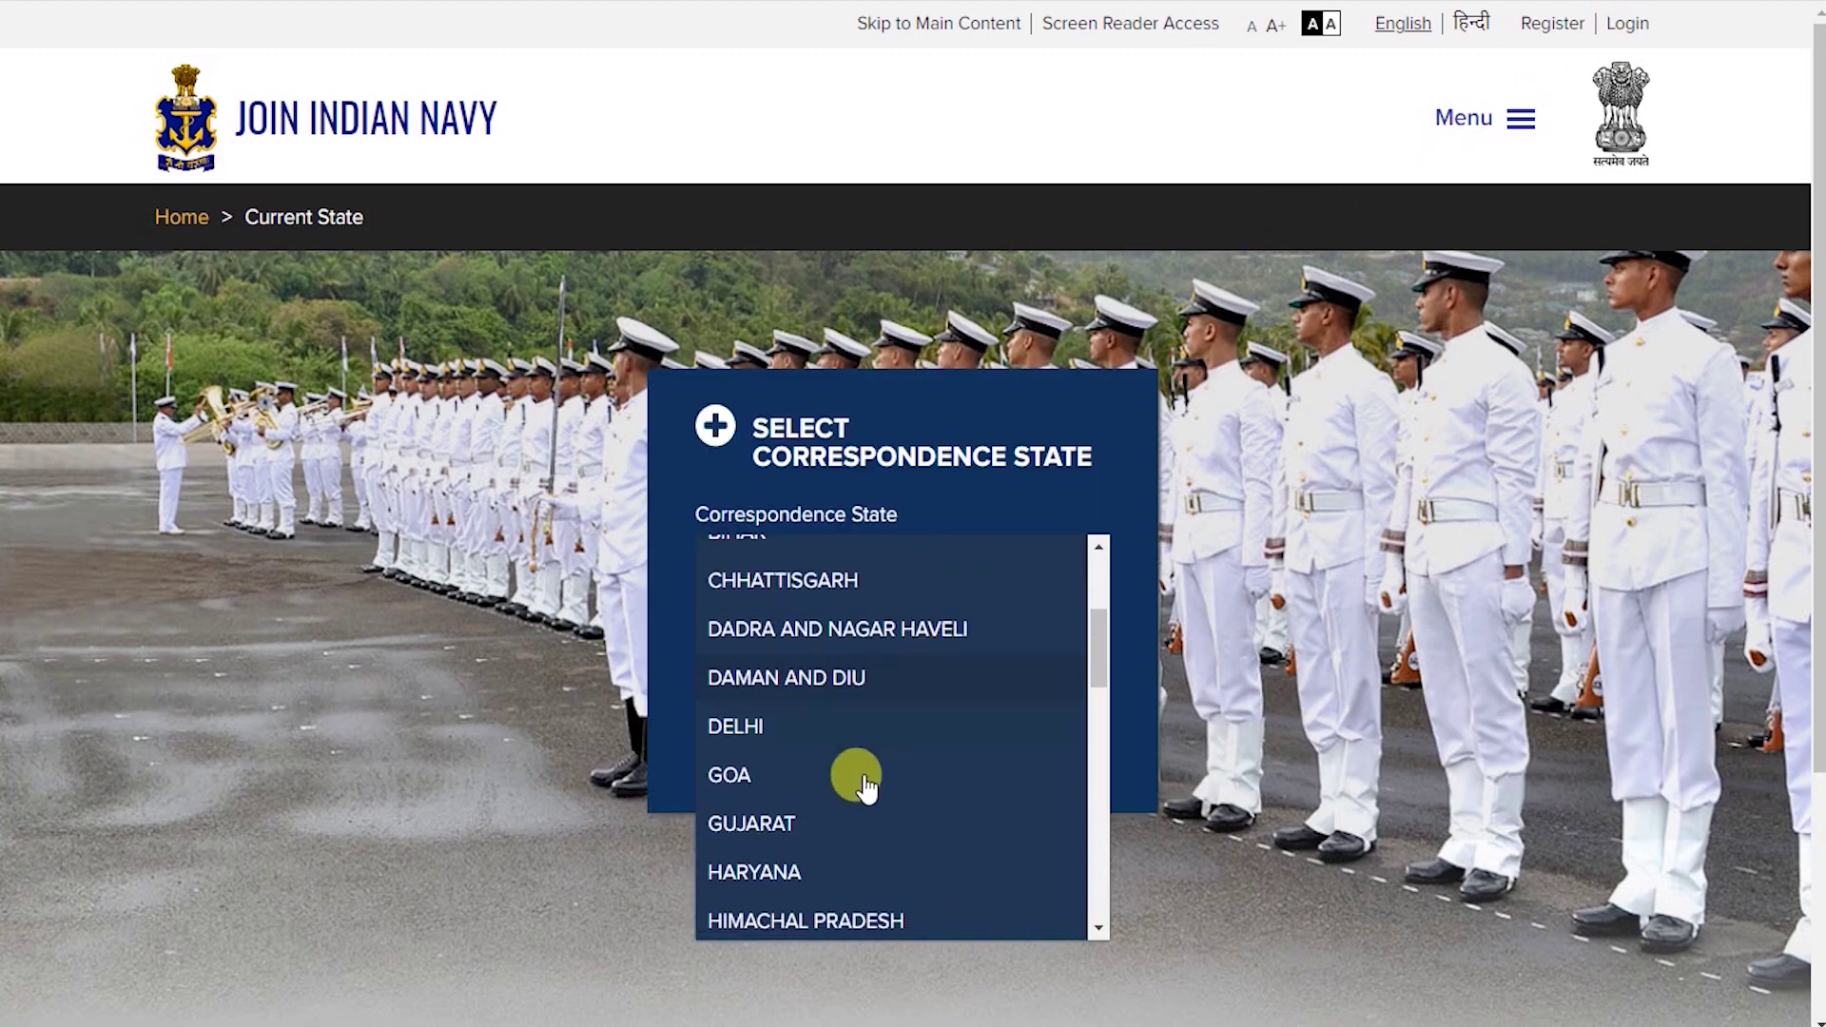
{"action": "left_click", "coordinate": [864, 805]}
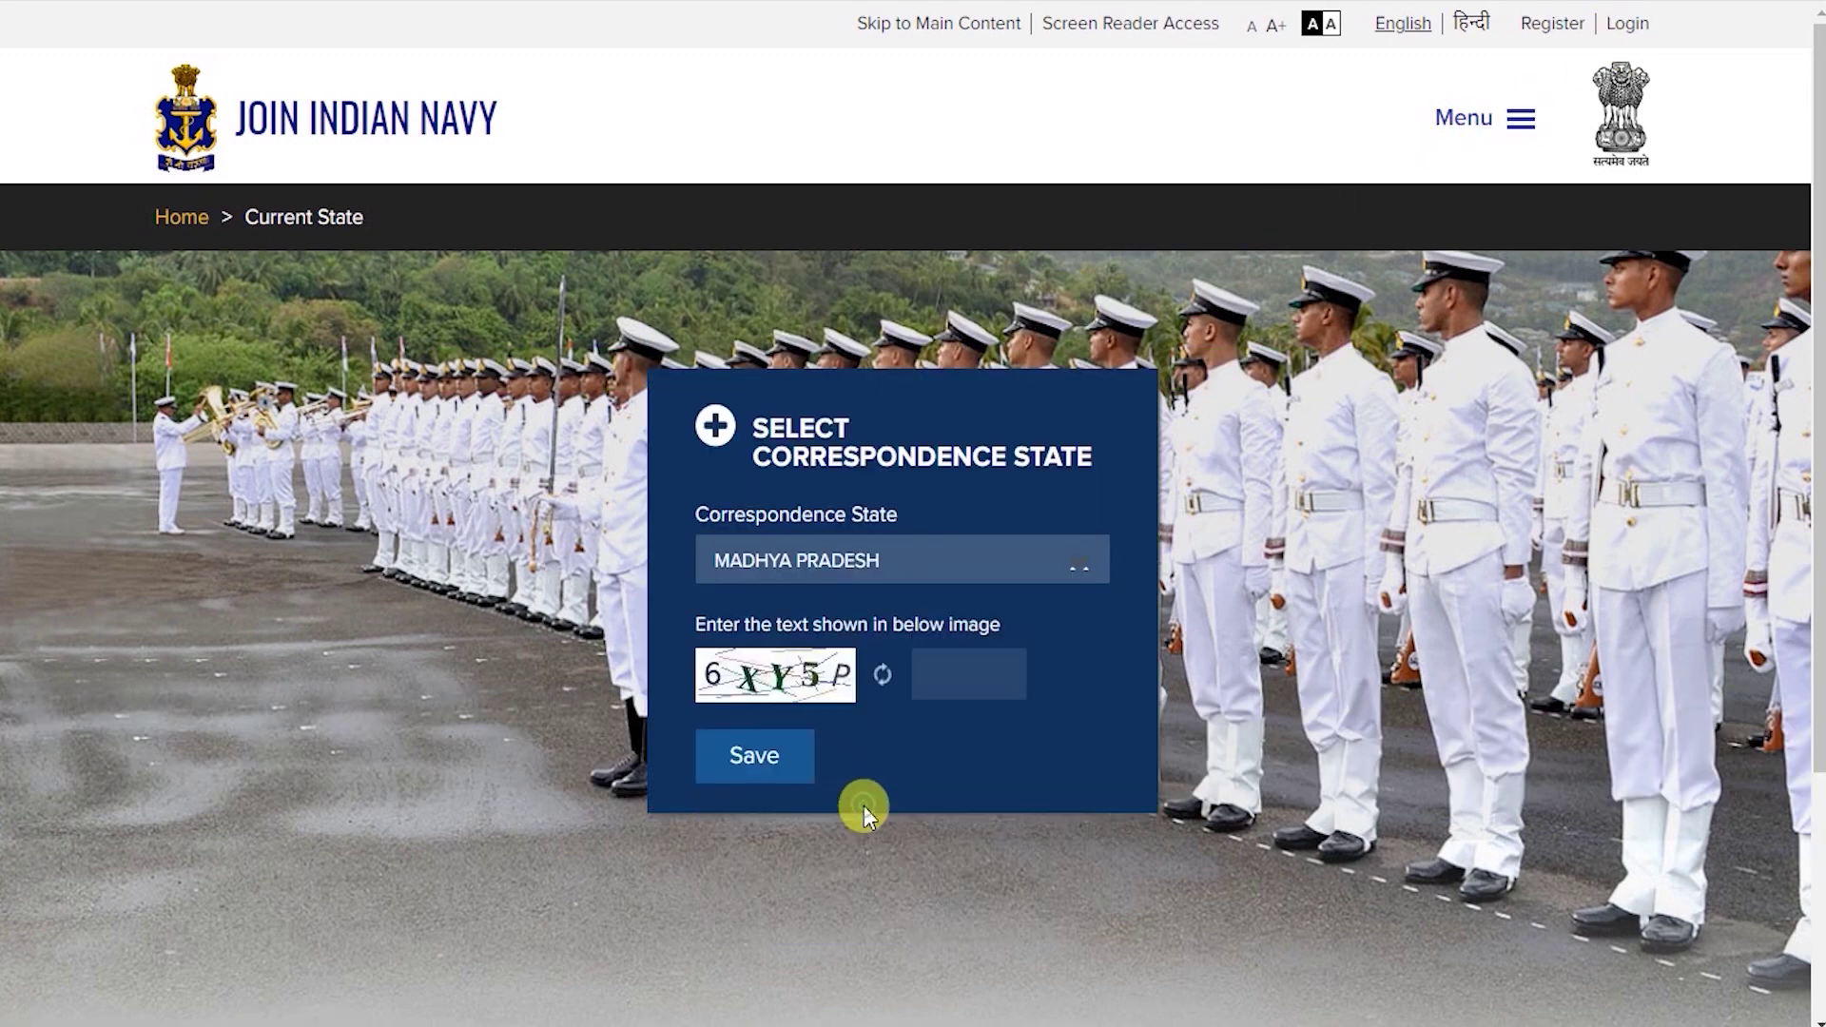
{"action": "left_click", "coordinate": [980, 677]}
{"action": "type", "text": "6XY5P"}
{"action": "left_click", "coordinate": [746, 757]}
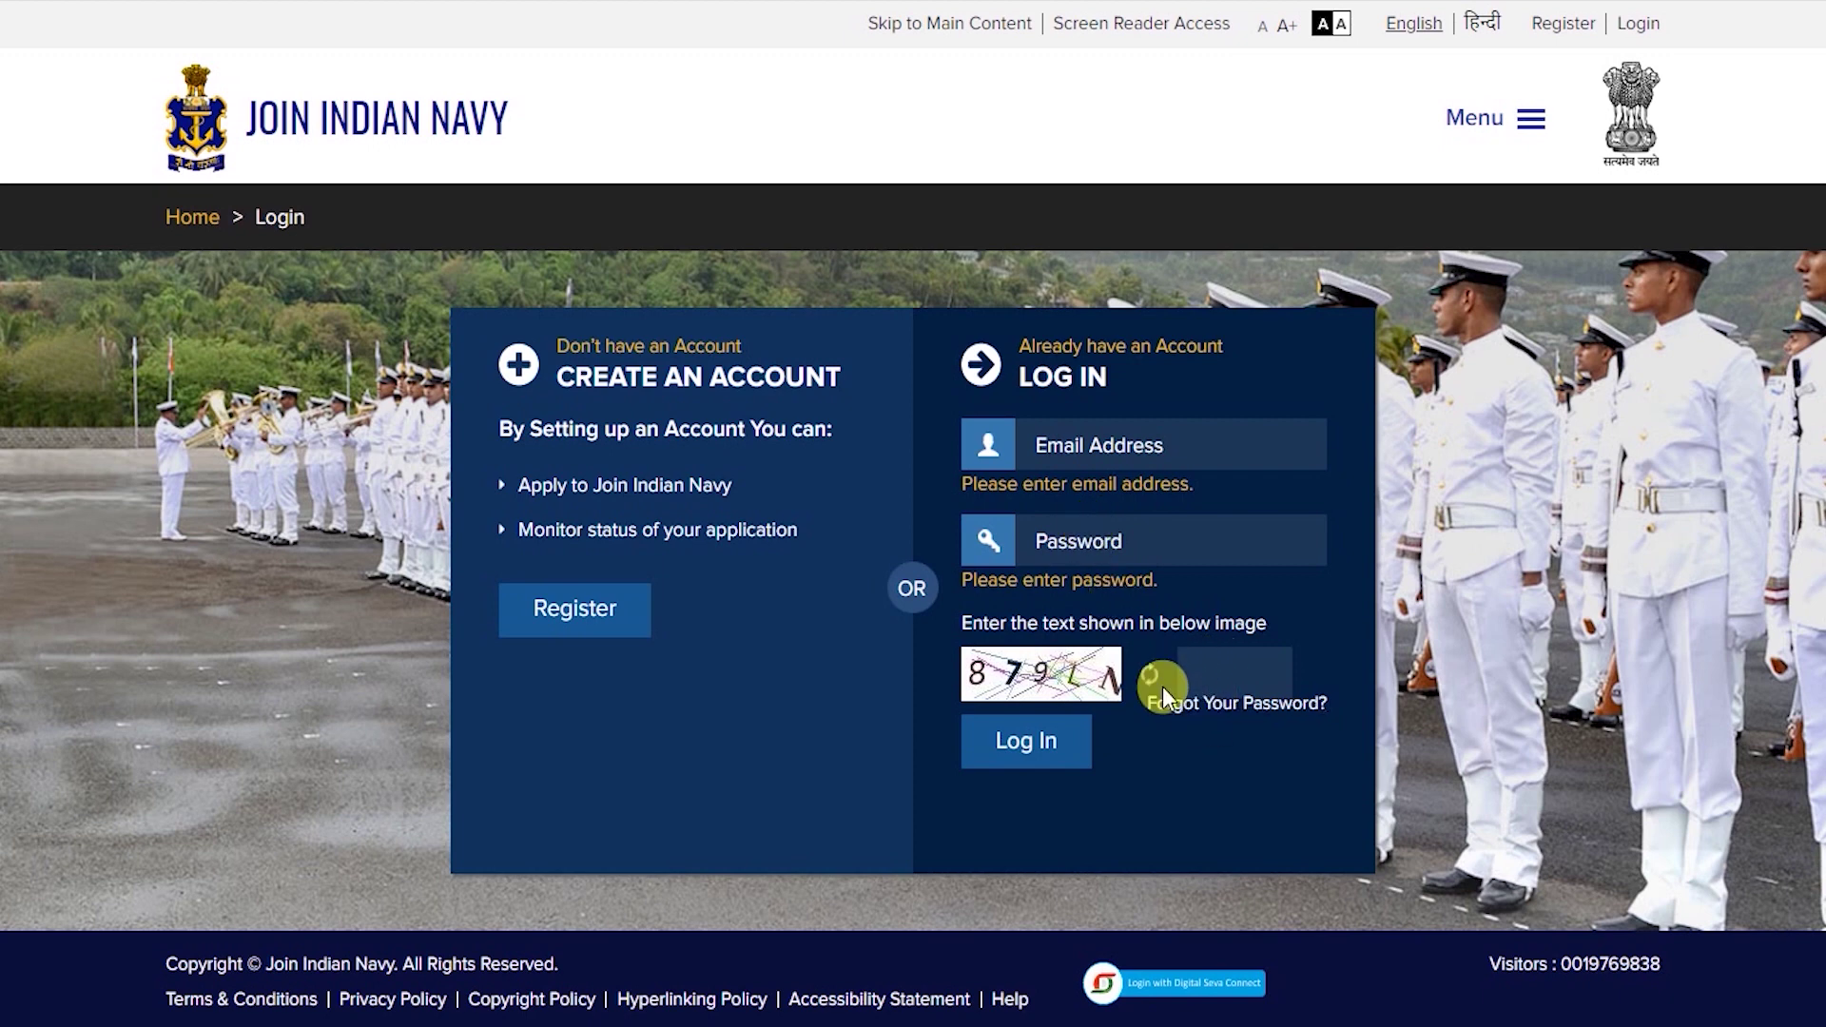
Log in with the saved account credentials and review the Education Particulars page.
{"action": "left_click", "coordinate": [1115, 443]}
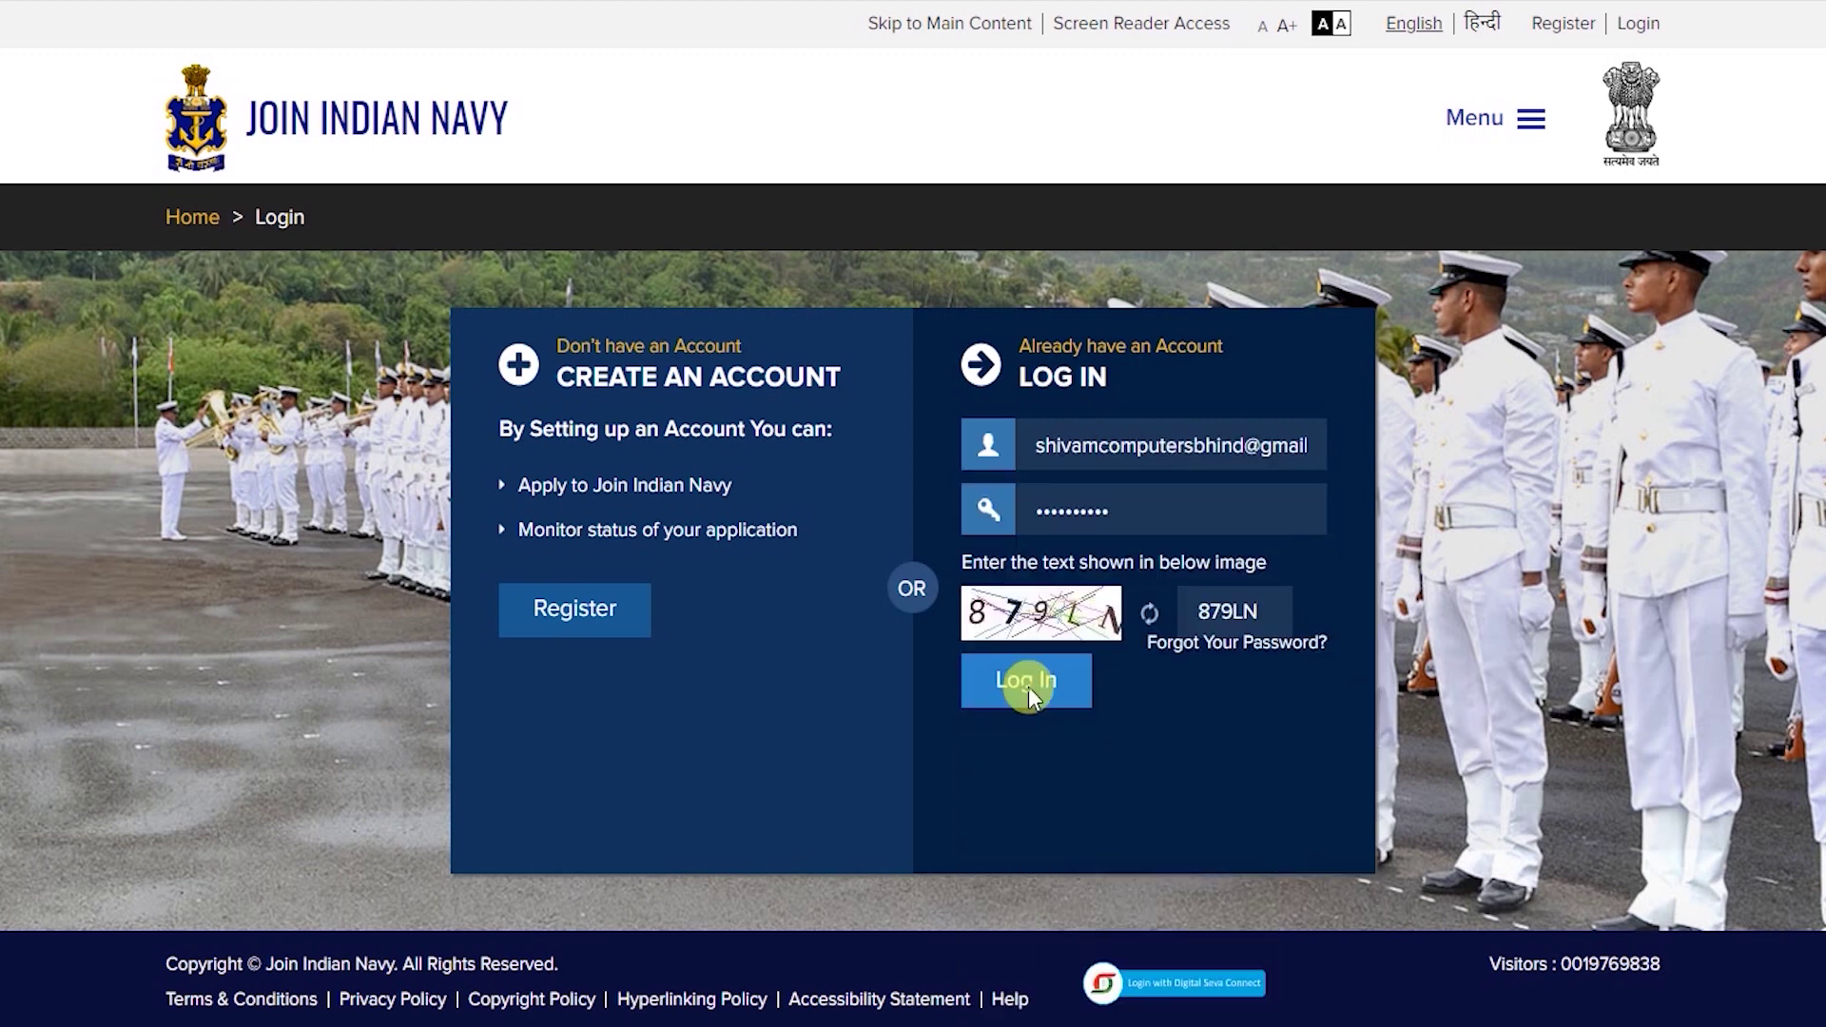
{"action": "left_click", "coordinate": [1029, 687]}
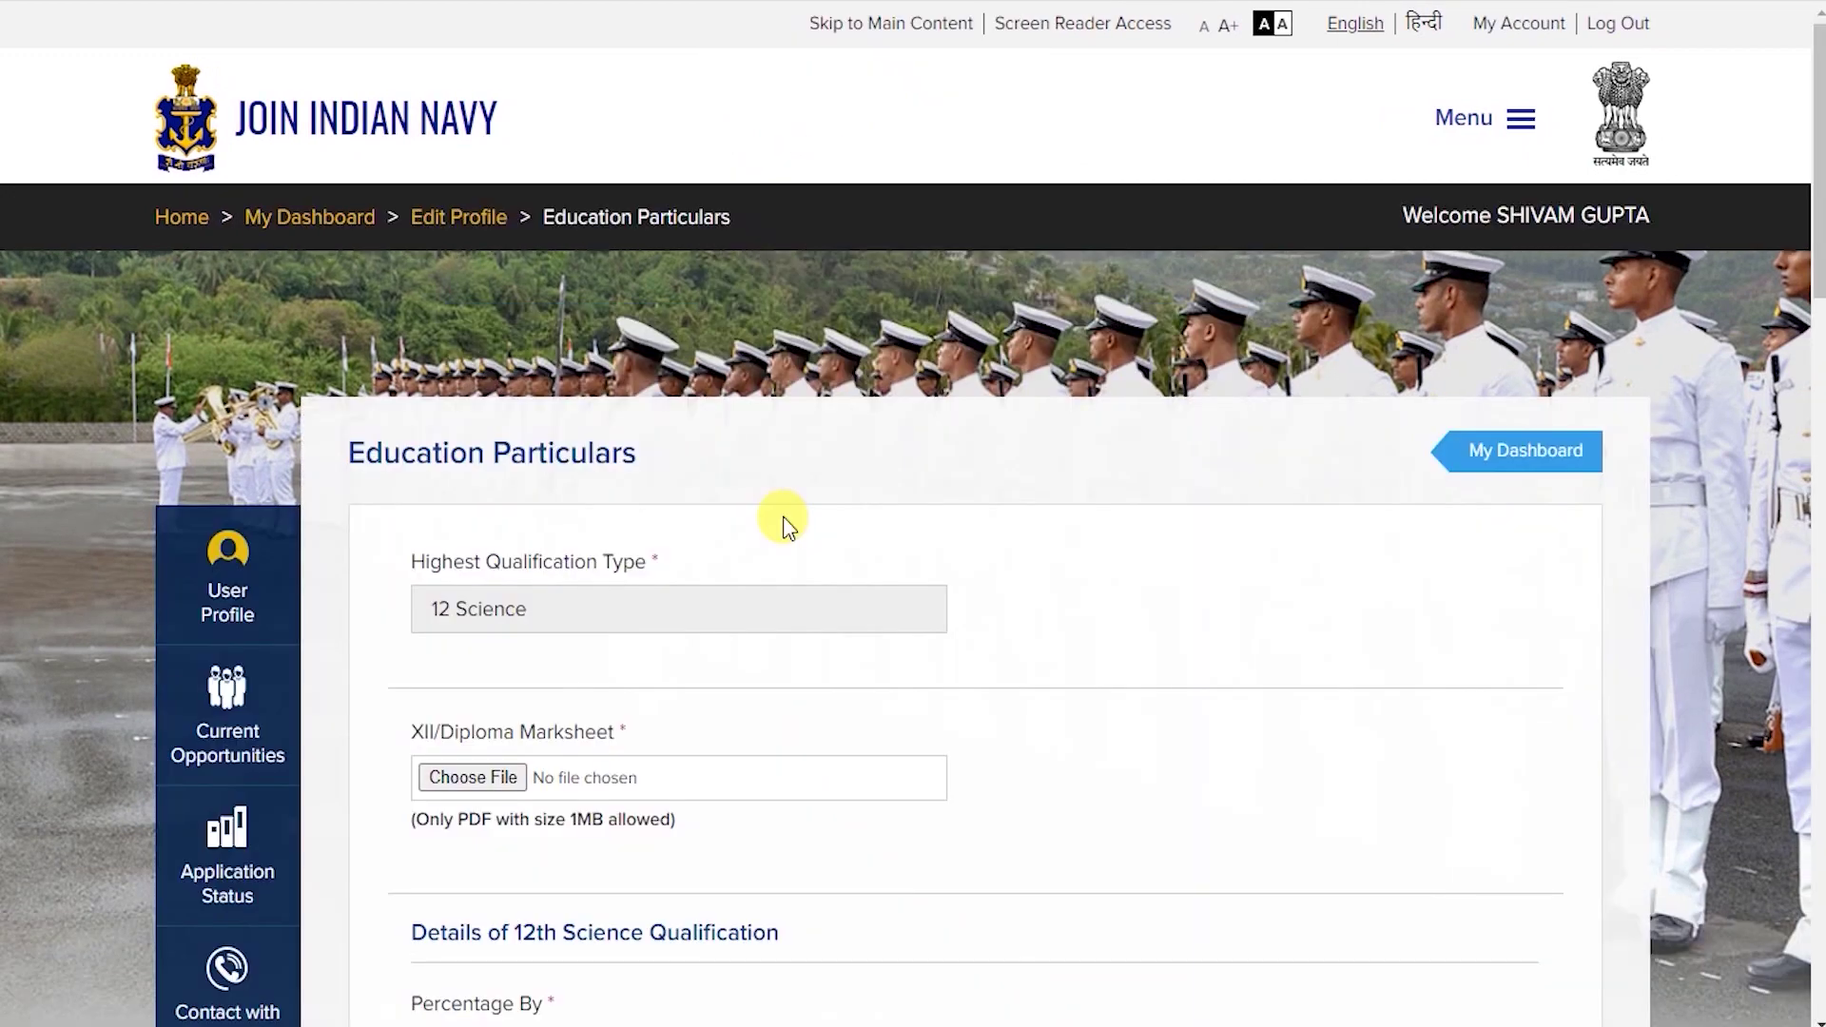
{"action": "left_click_drag", "start_coordinate": [346, 457], "coordinate": [669, 471]}
{"action": "scroll", "coordinate": [807, 477], "scroll_direction": "down", "scroll_amount": 3}
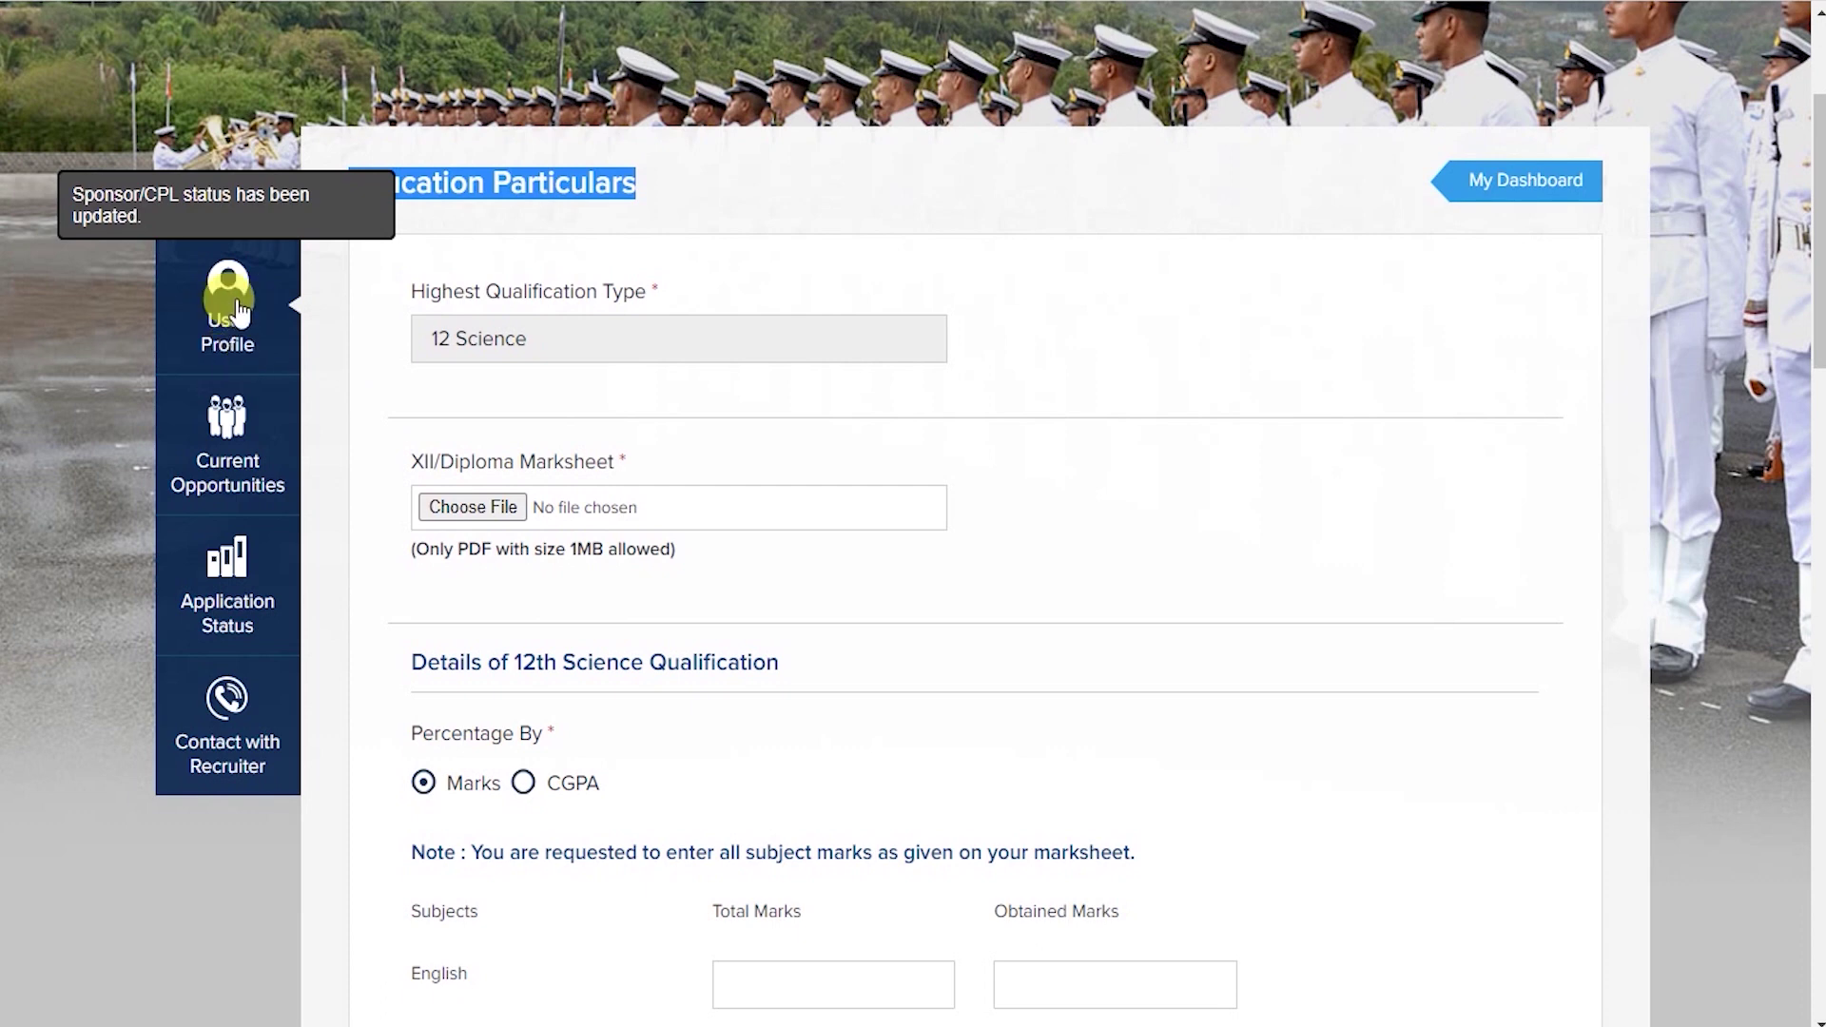
{"action": "scroll", "coordinate": [729, 424], "scroll_direction": "down", "scroll_amount": 4}
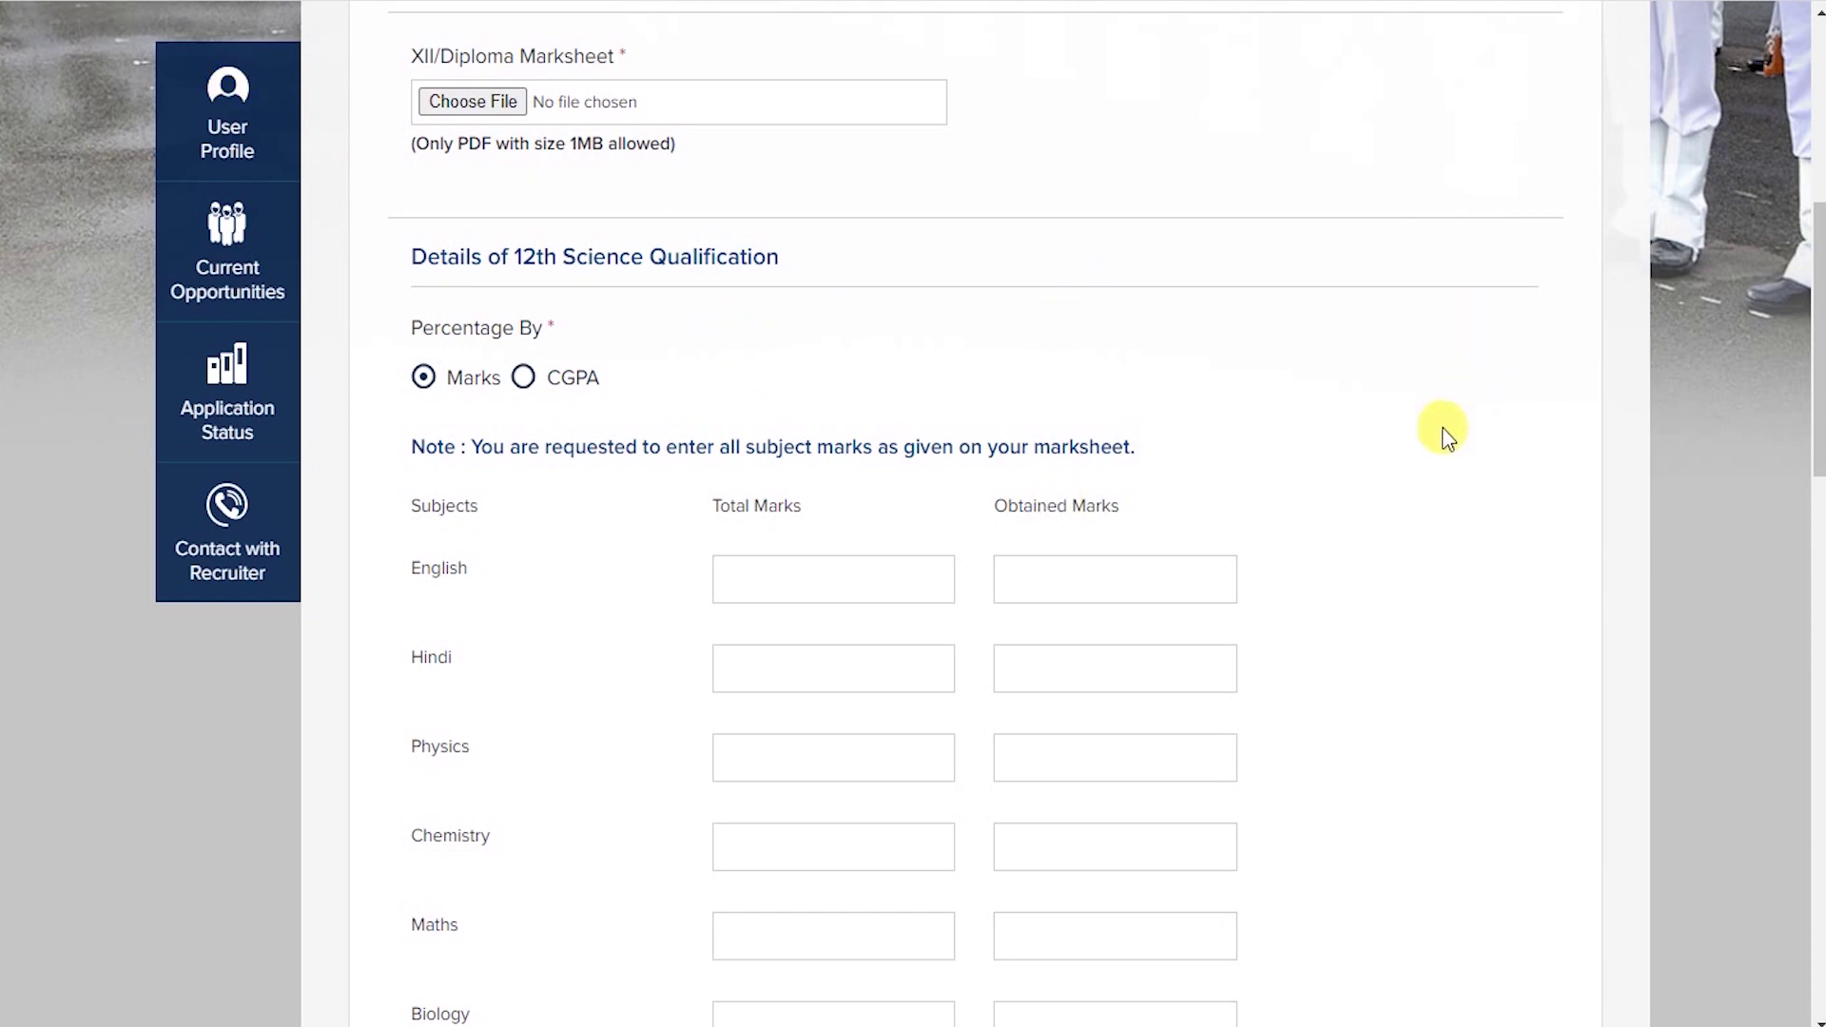
{"action": "scroll", "coordinate": [1444, 428], "scroll_direction": "up", "scroll_amount": 4}
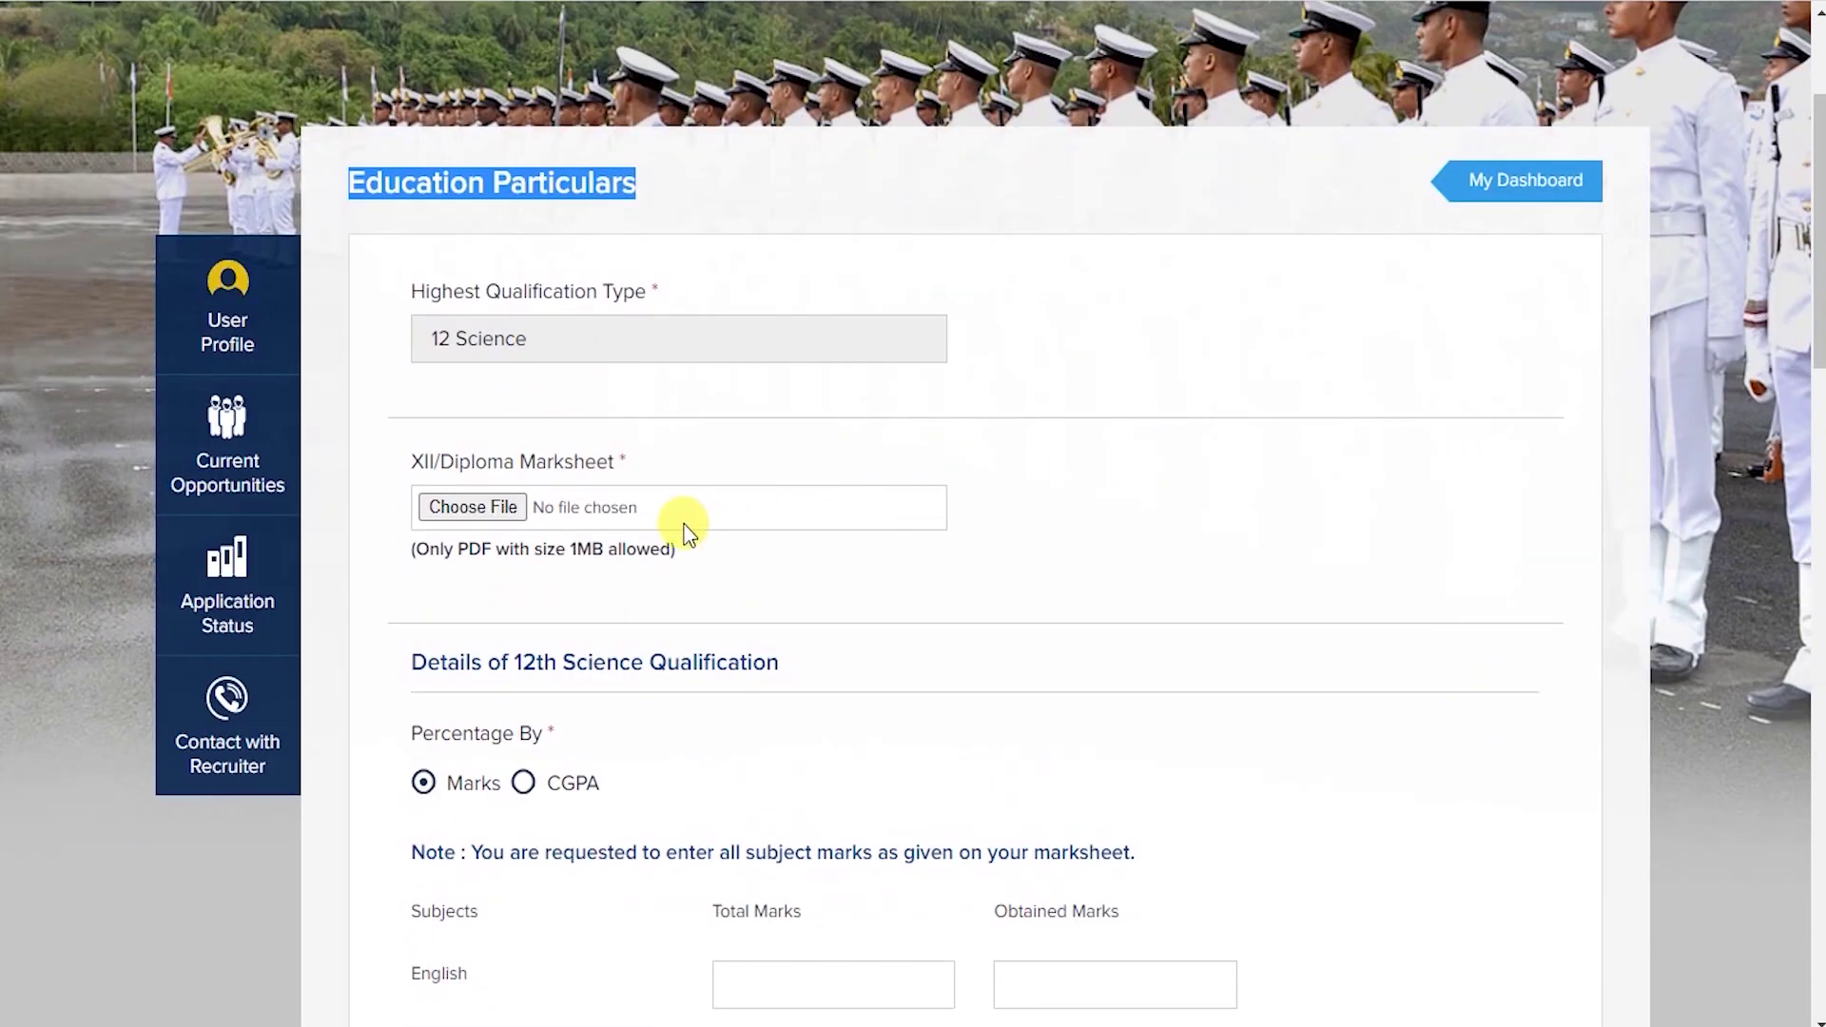
{"action": "scroll", "coordinate": [687, 533], "scroll_direction": "down", "scroll_amount": 1}
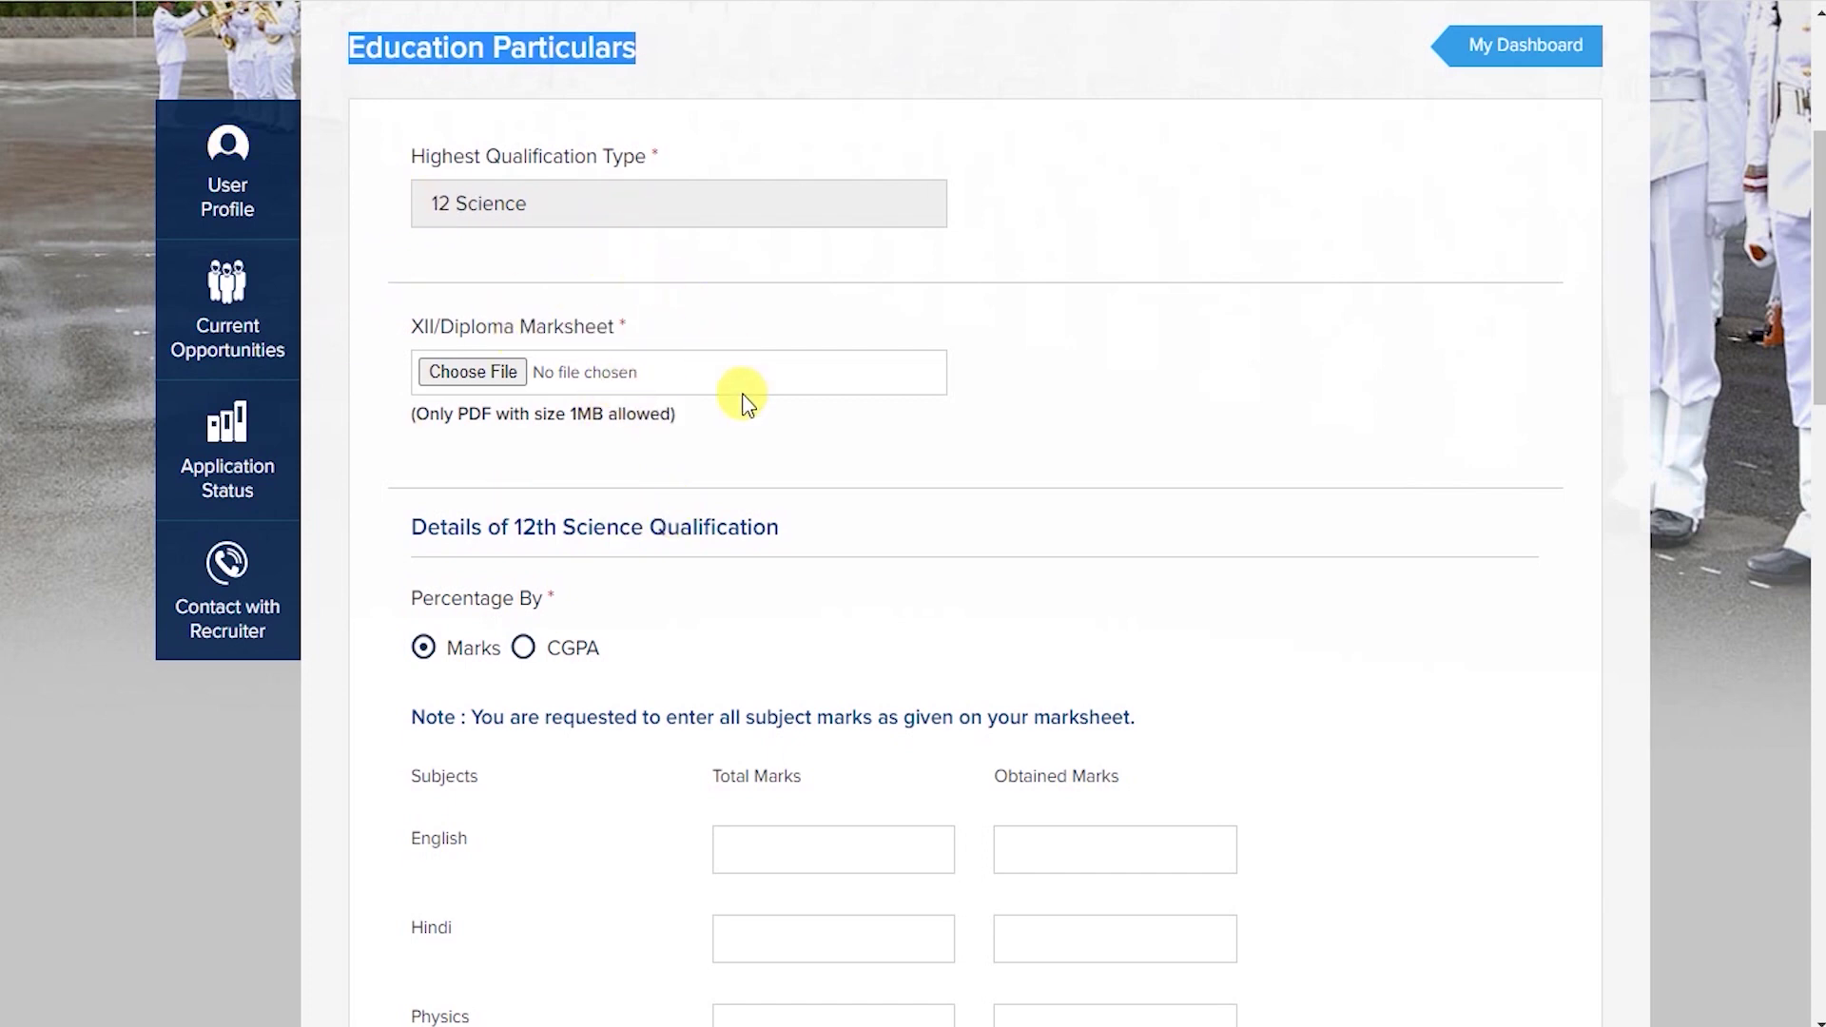
{"action": "scroll", "coordinate": [871, 801], "scroll_direction": "down", "scroll_amount": 1}
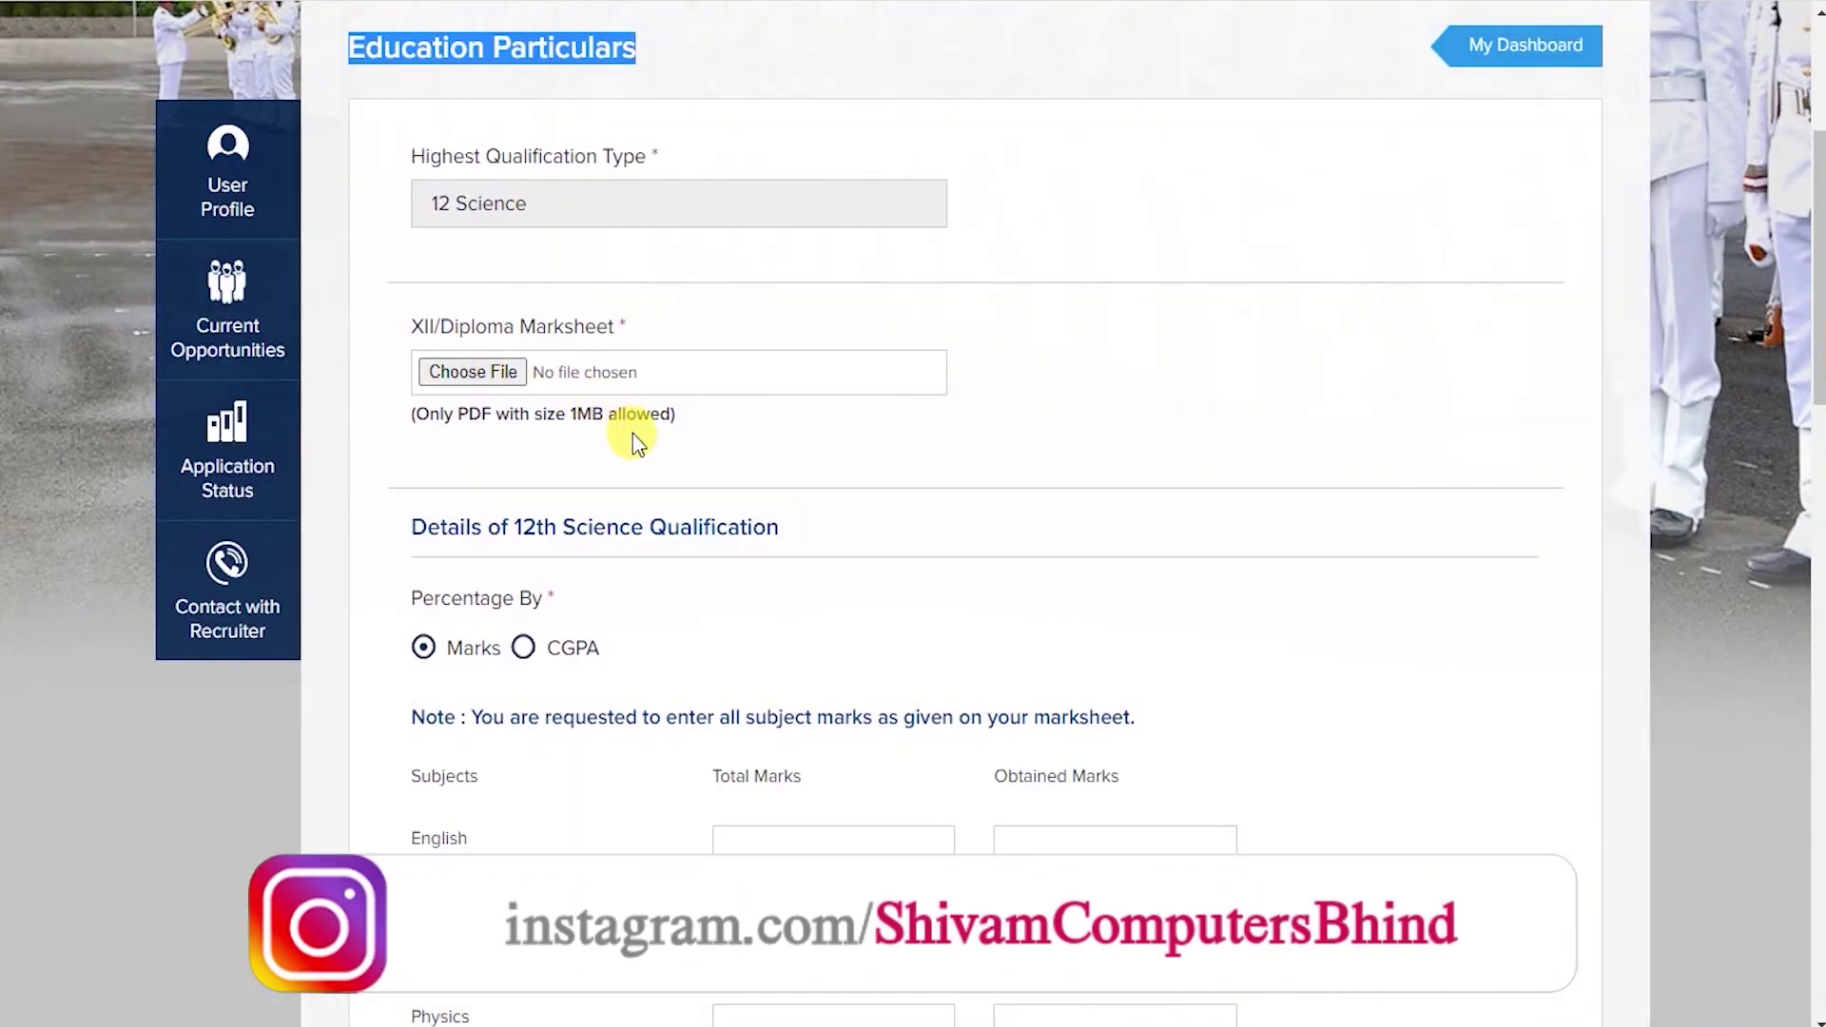
{"action": "scroll", "coordinate": [637, 442], "scroll_direction": "down", "scroll_amount": 15}
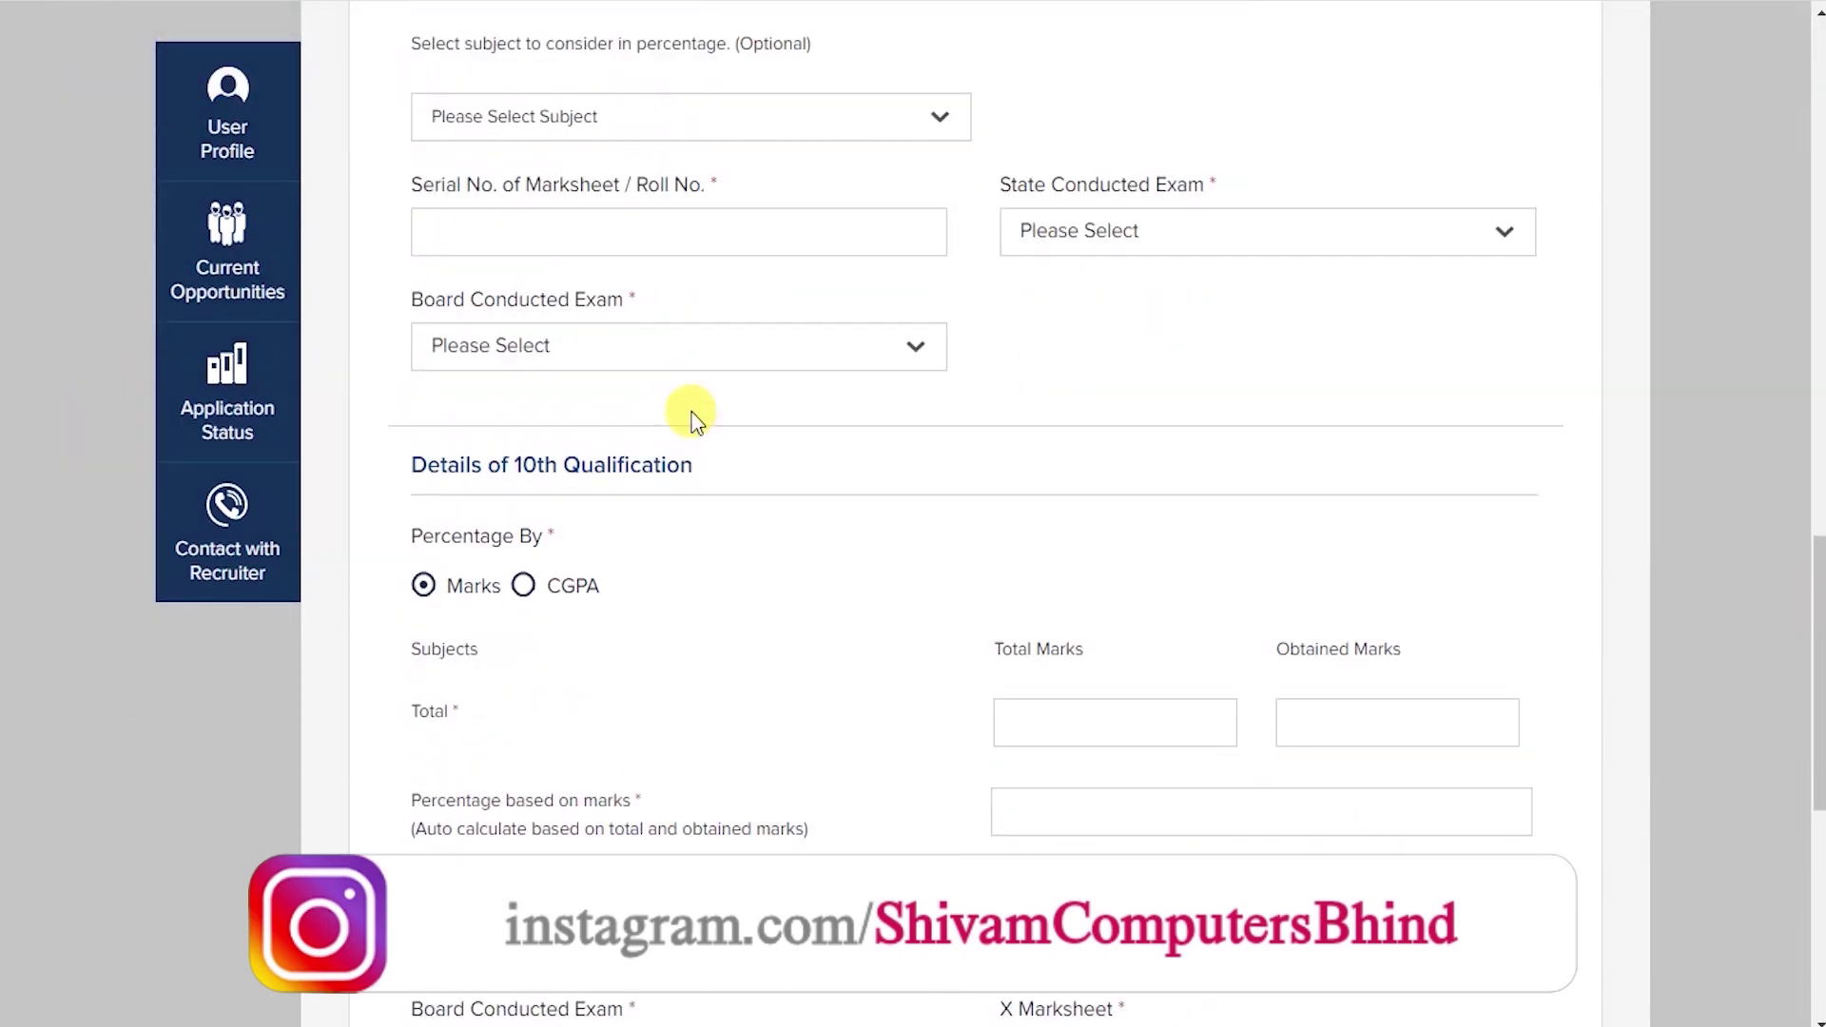
{"action": "scroll", "coordinate": [480, 323], "scroll_direction": "down", "scroll_amount": 4}
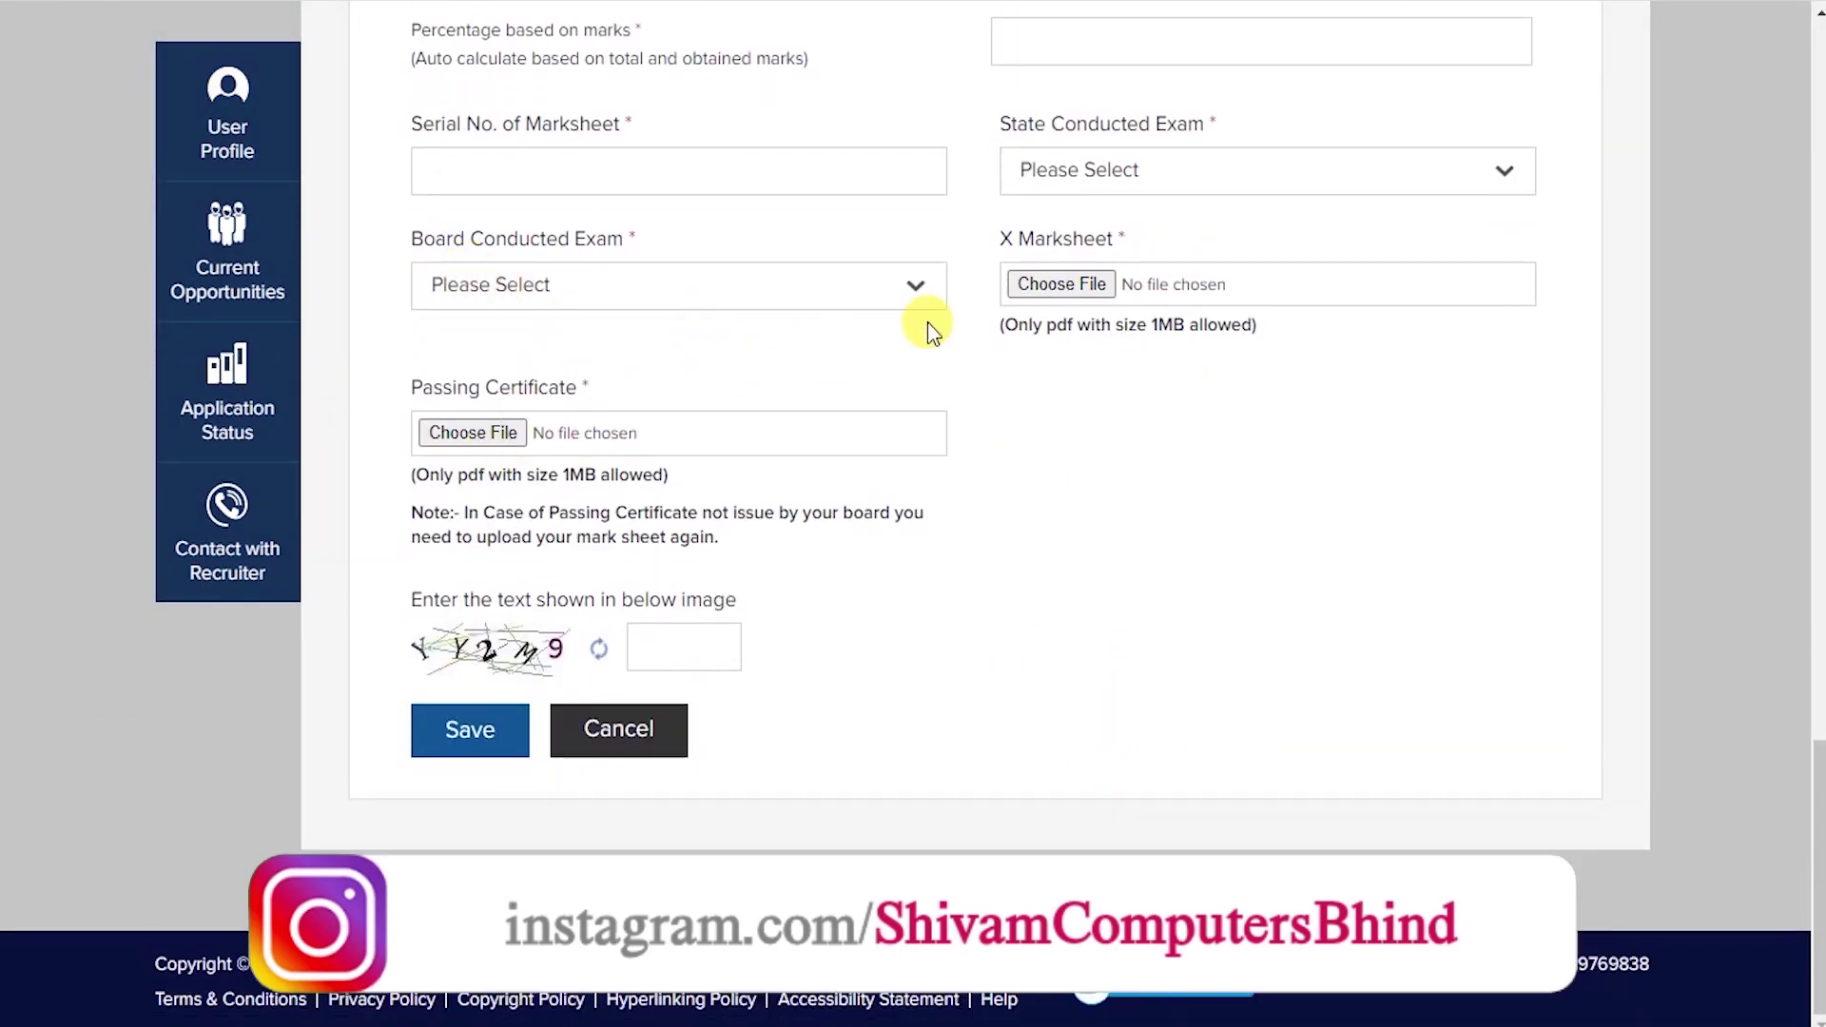
{"action": "scroll", "coordinate": [863, 568], "scroll_direction": "up", "scroll_amount": 15}
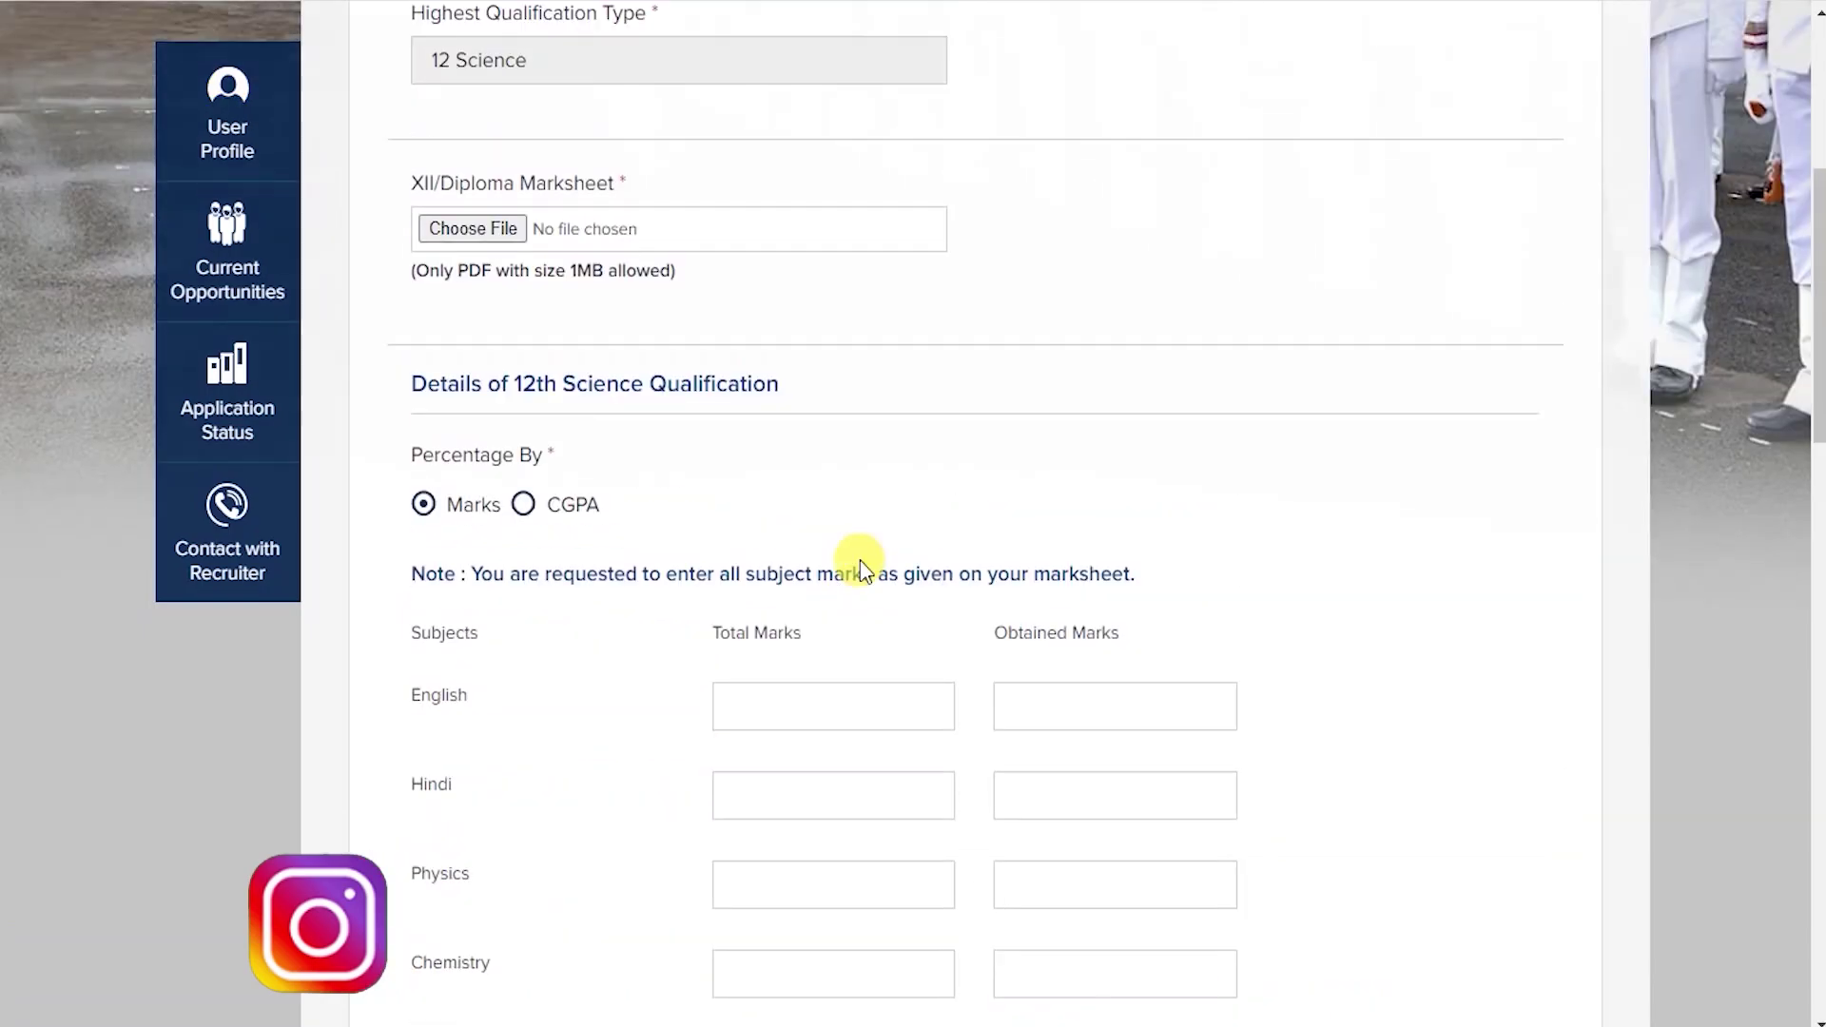
{"action": "scroll", "coordinate": [856, 557], "scroll_direction": "up", "scroll_amount": 6}
{"action": "scroll", "coordinate": [599, 482], "scroll_direction": "down", "scroll_amount": 3}
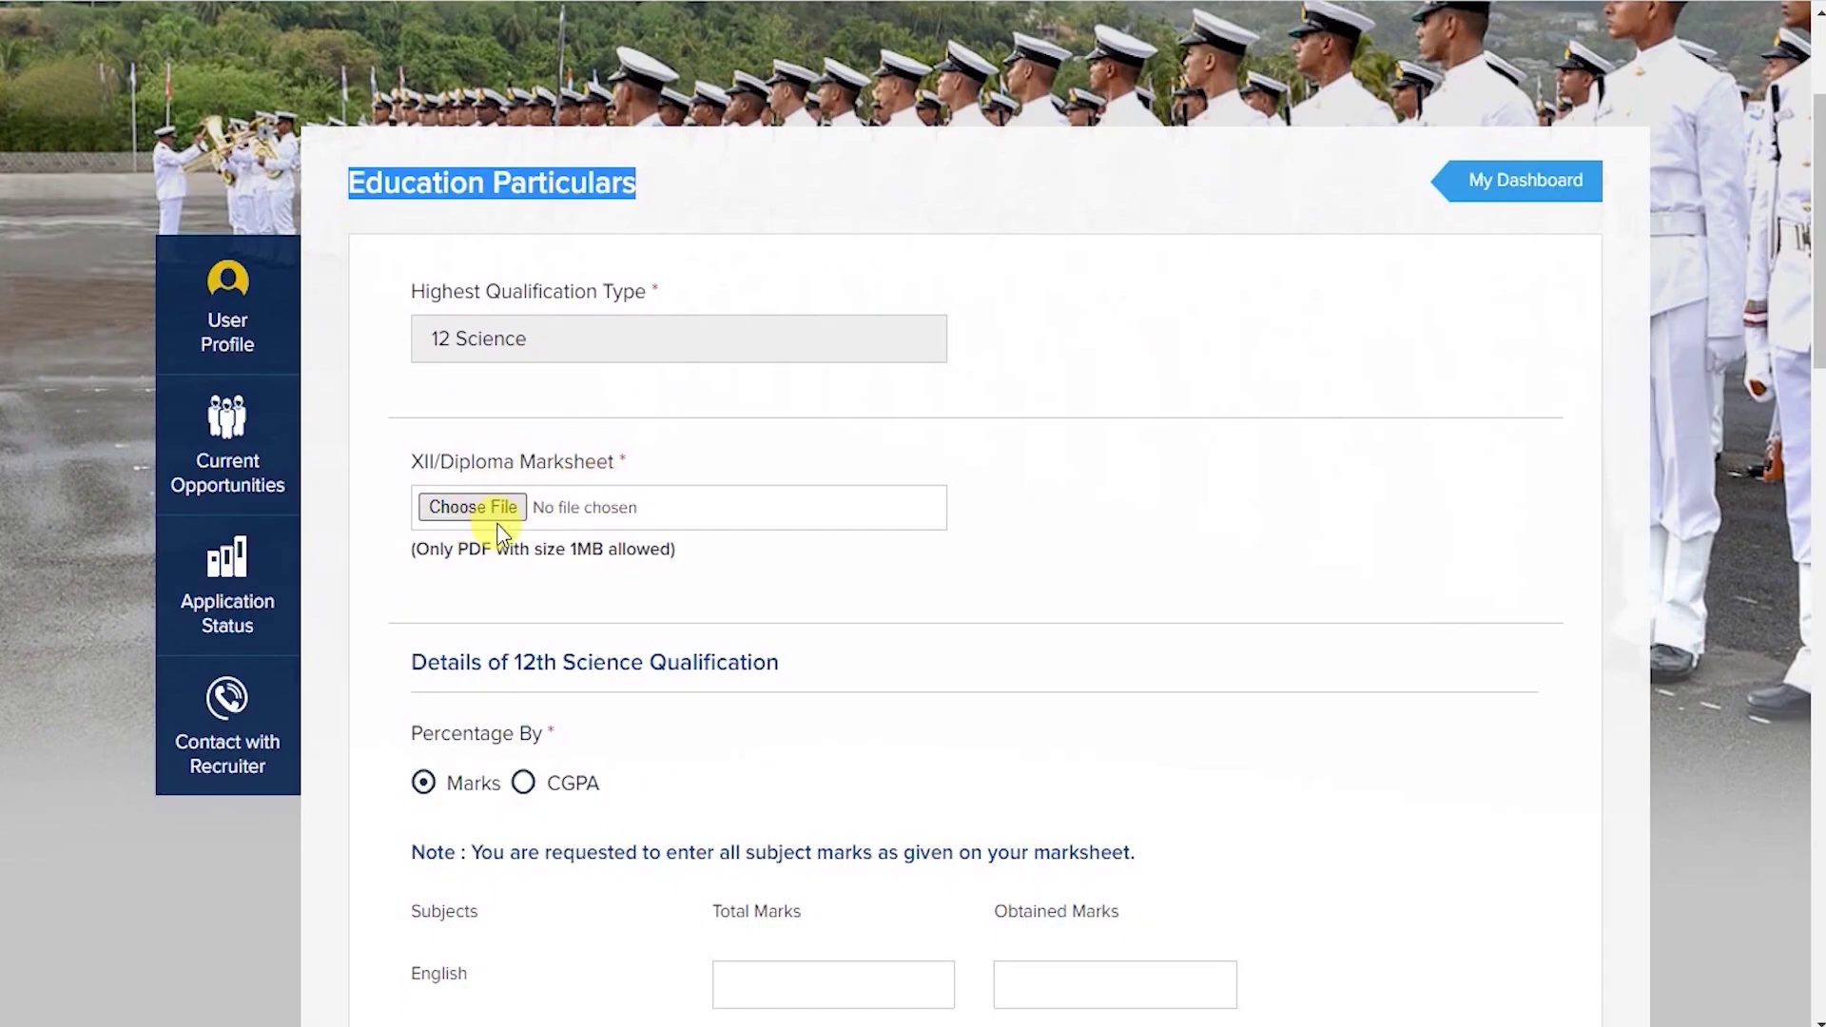
Attach SCAN.pdf as the XII marksheet, noting the PDF size limit.
{"action": "left_click_drag", "start_coordinate": [412, 549], "coordinate": [680, 557]}
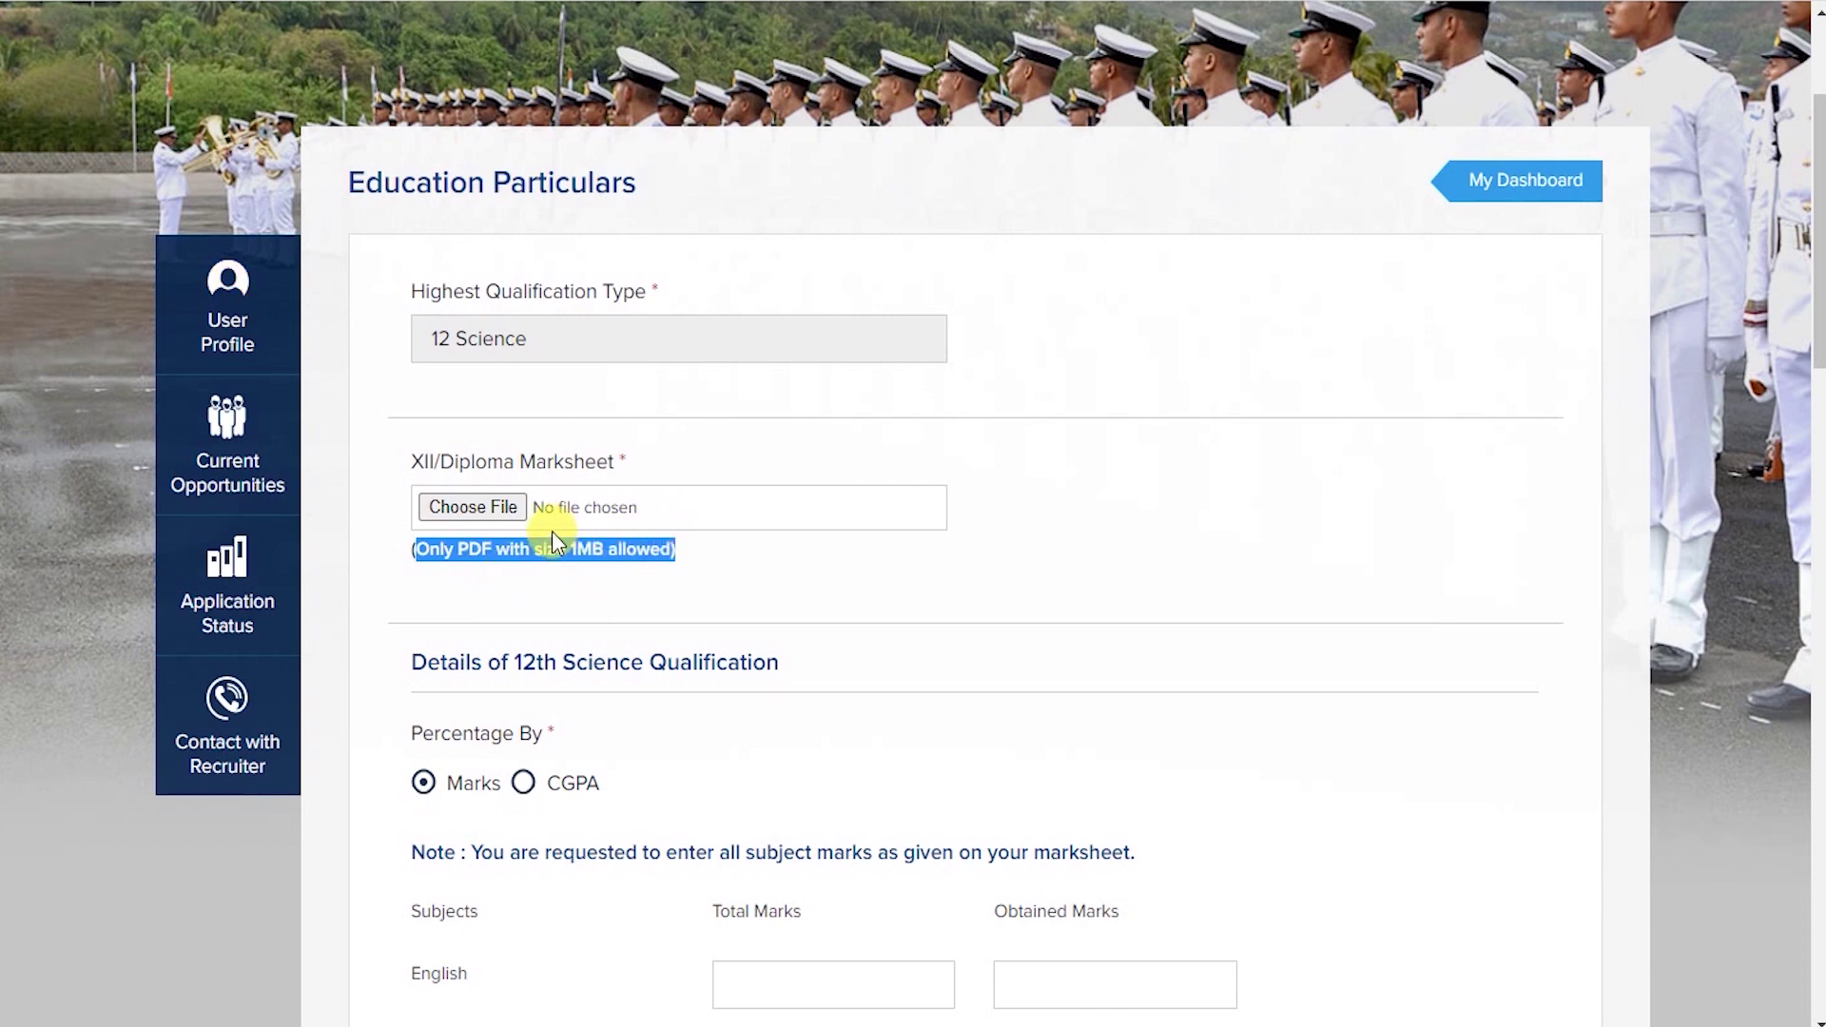
{"action": "left_click", "coordinate": [493, 505]}
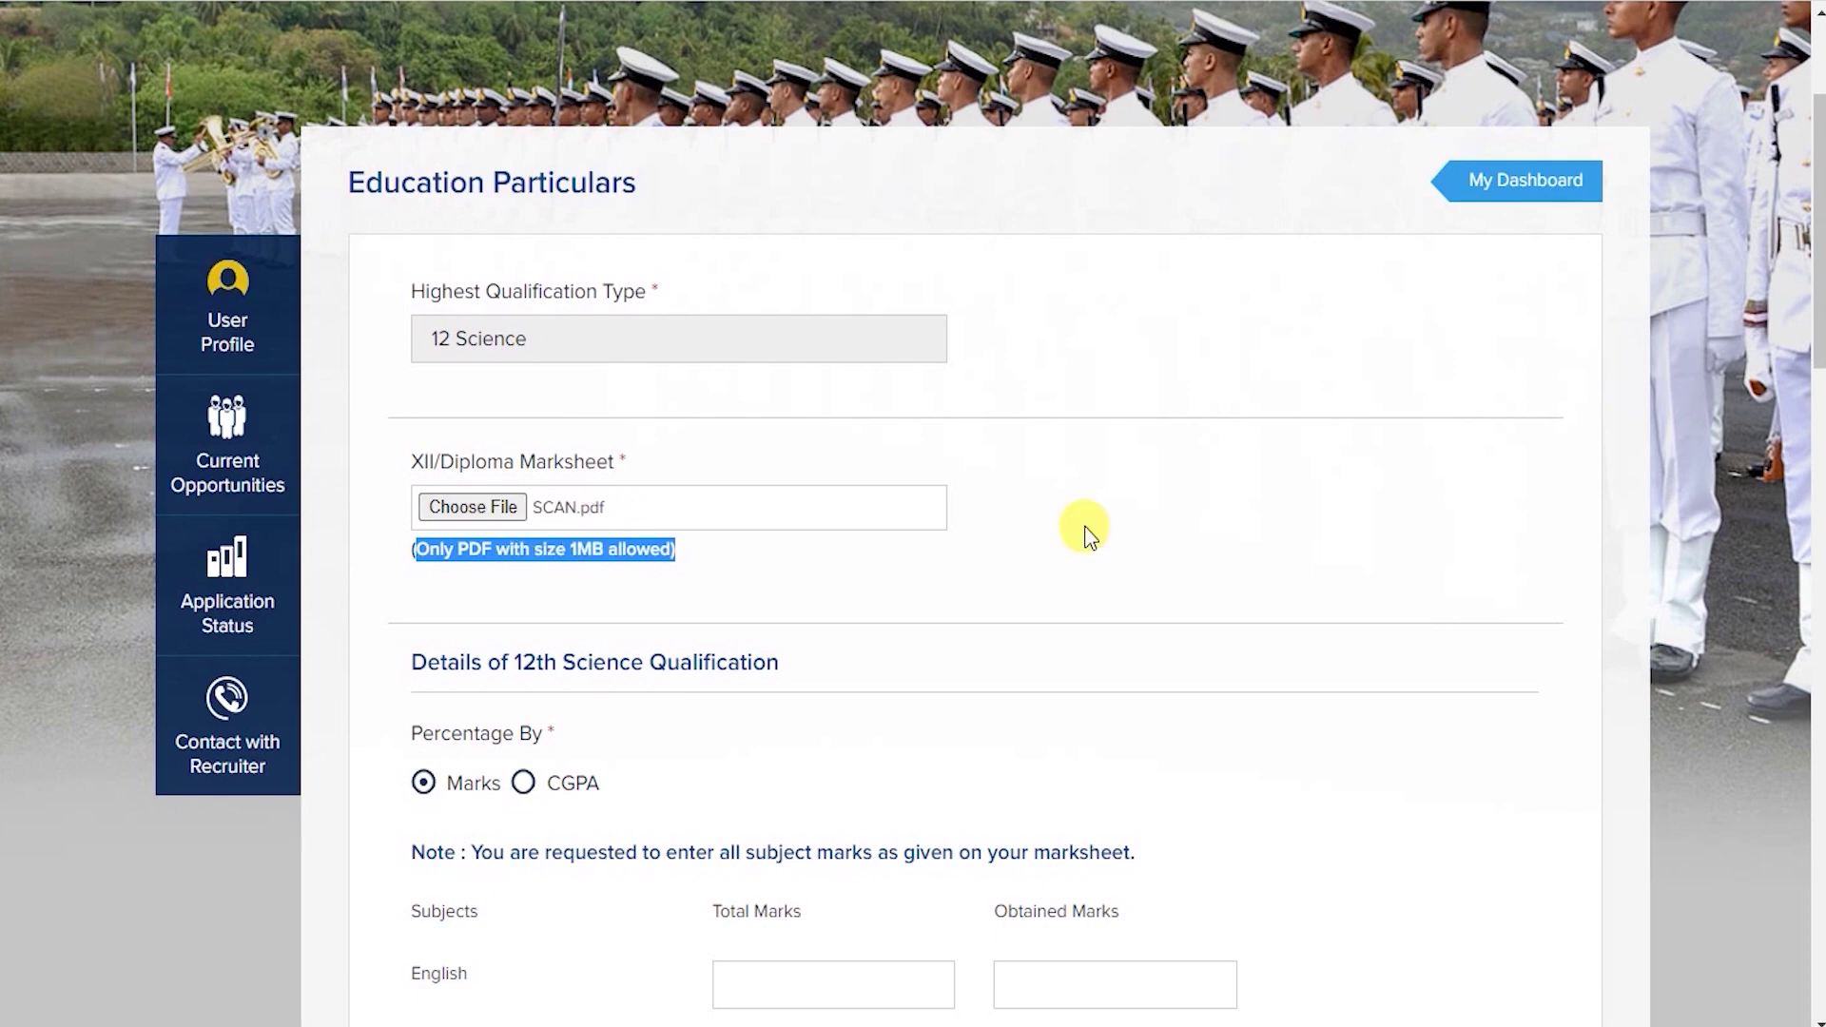
{"action": "left_click", "coordinate": [1085, 528]}
{"action": "scroll", "coordinate": [1089, 532], "scroll_direction": "down", "scroll_amount": 2}
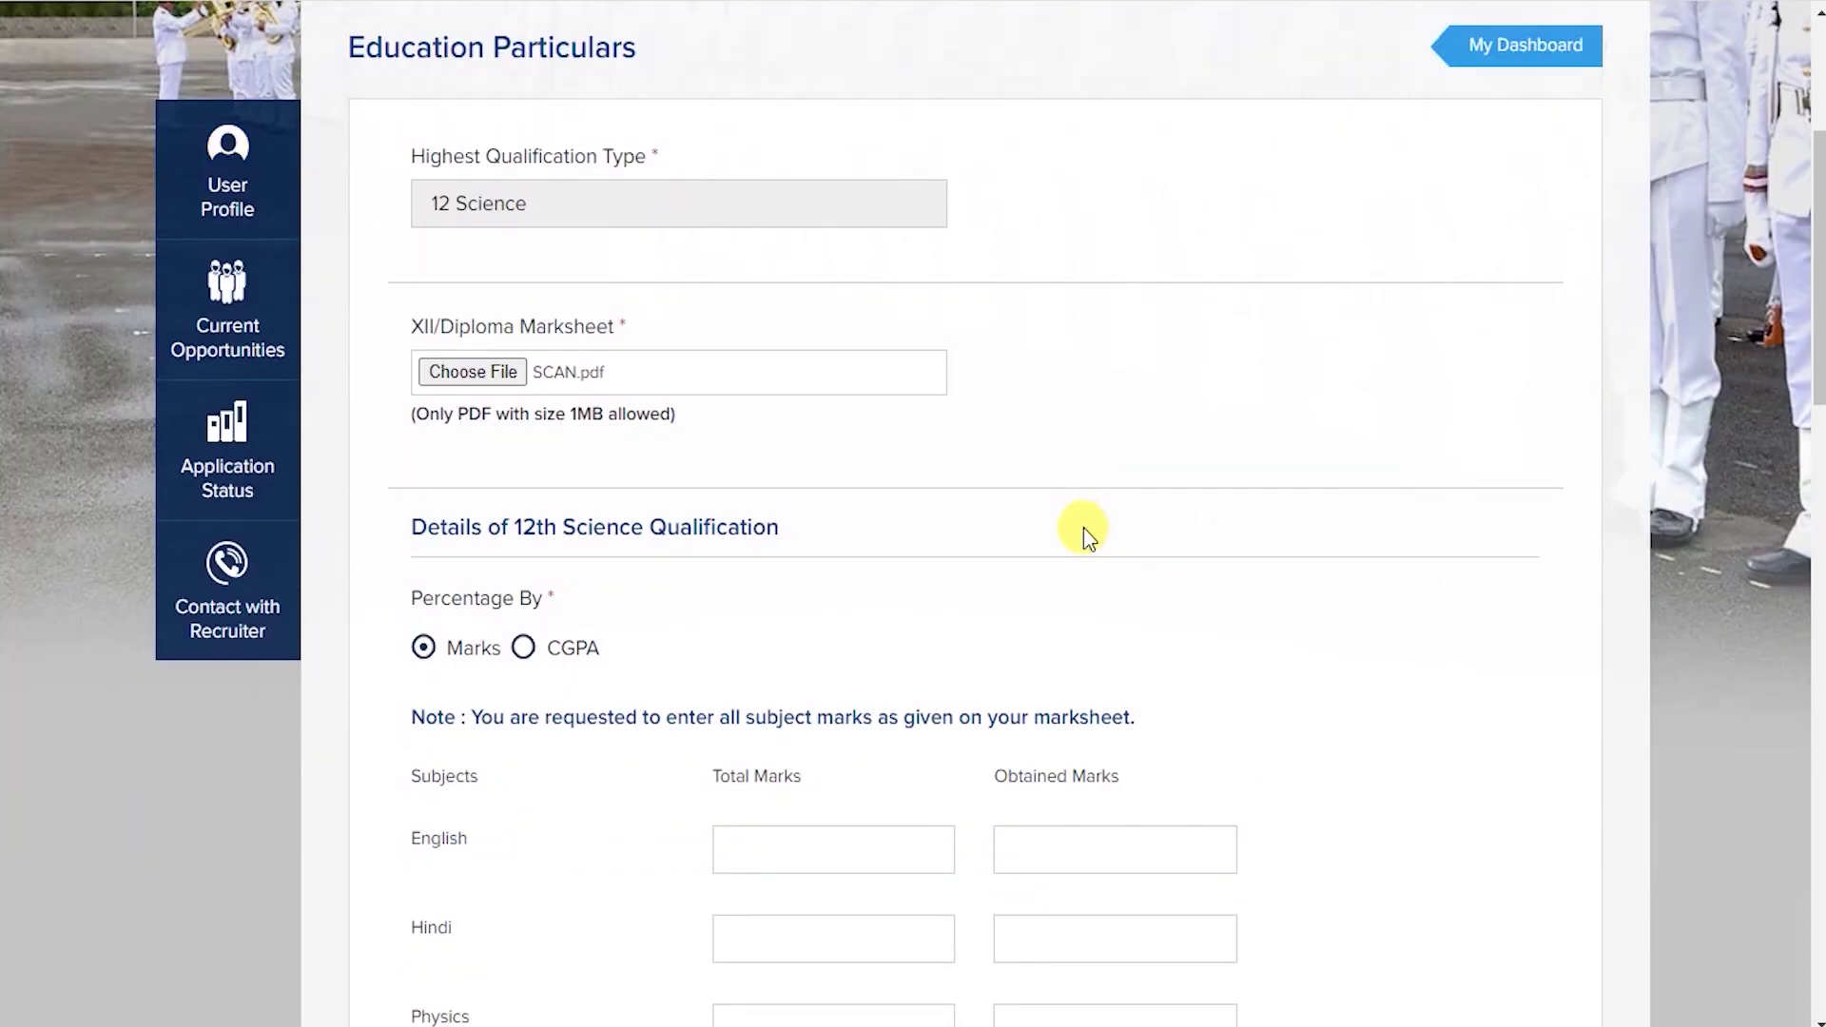
{"action": "scroll", "coordinate": [1089, 533], "scroll_direction": "down", "scroll_amount": 2}
{"action": "scroll", "coordinate": [1042, 555], "scroll_direction": "down", "scroll_amount": 4}
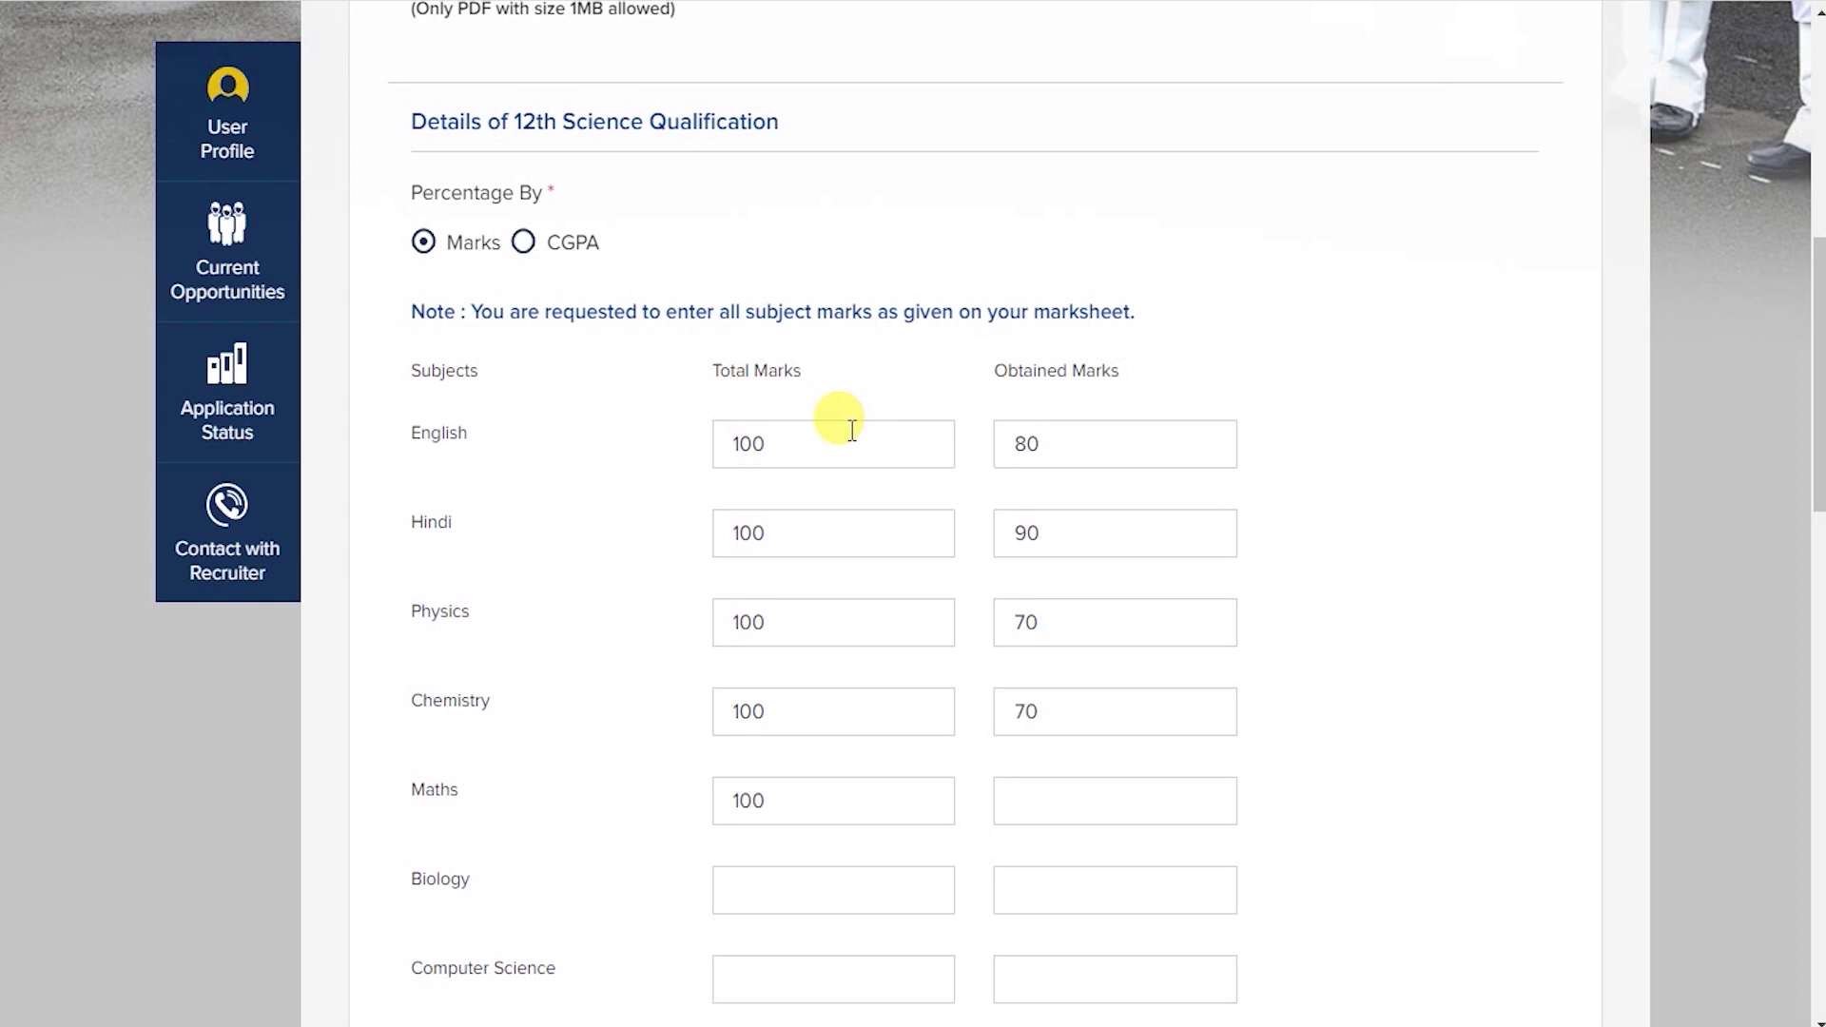
Fill in the 12th subject marks, such as Chemistry 70/100 and Maths 85/100, leaving the percentage subject unchosen.
{"action": "type", "text": "5"}
{"action": "scroll", "coordinate": [987, 644], "scroll_direction": "down", "scroll_amount": 5}
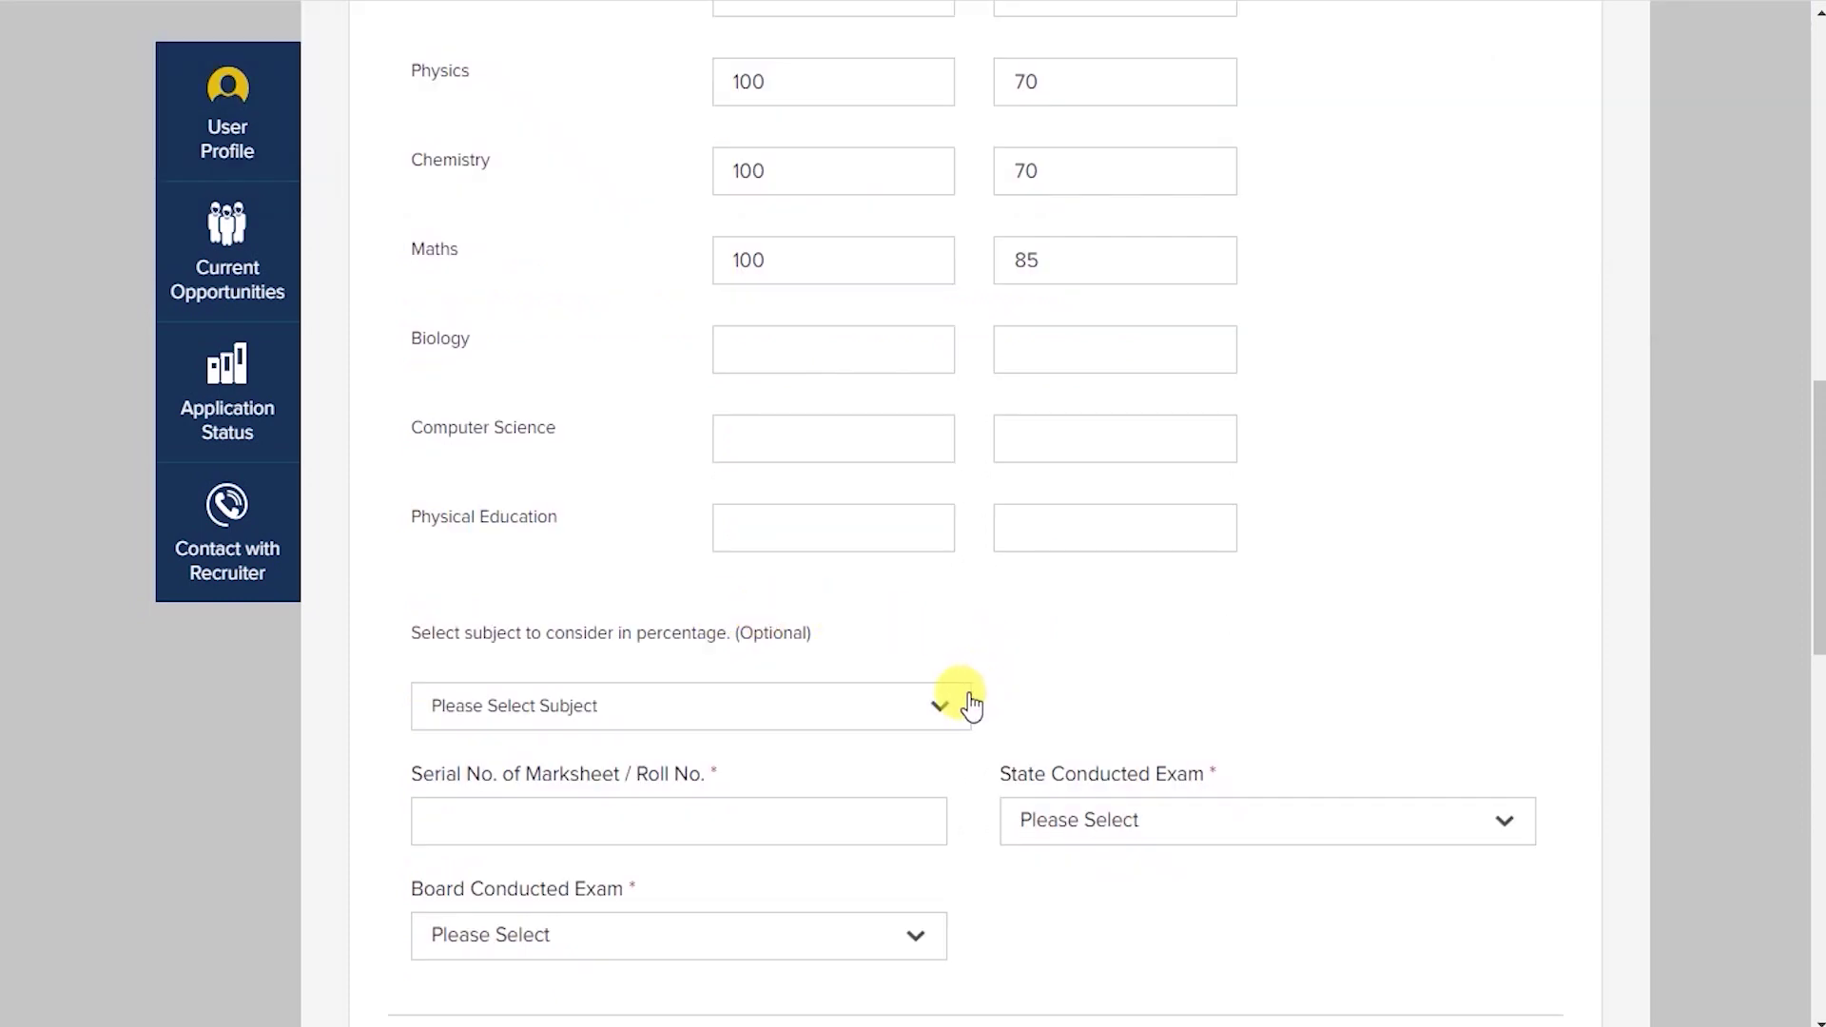
{"action": "scroll", "coordinate": [928, 667], "scroll_direction": "down", "scroll_amount": 1}
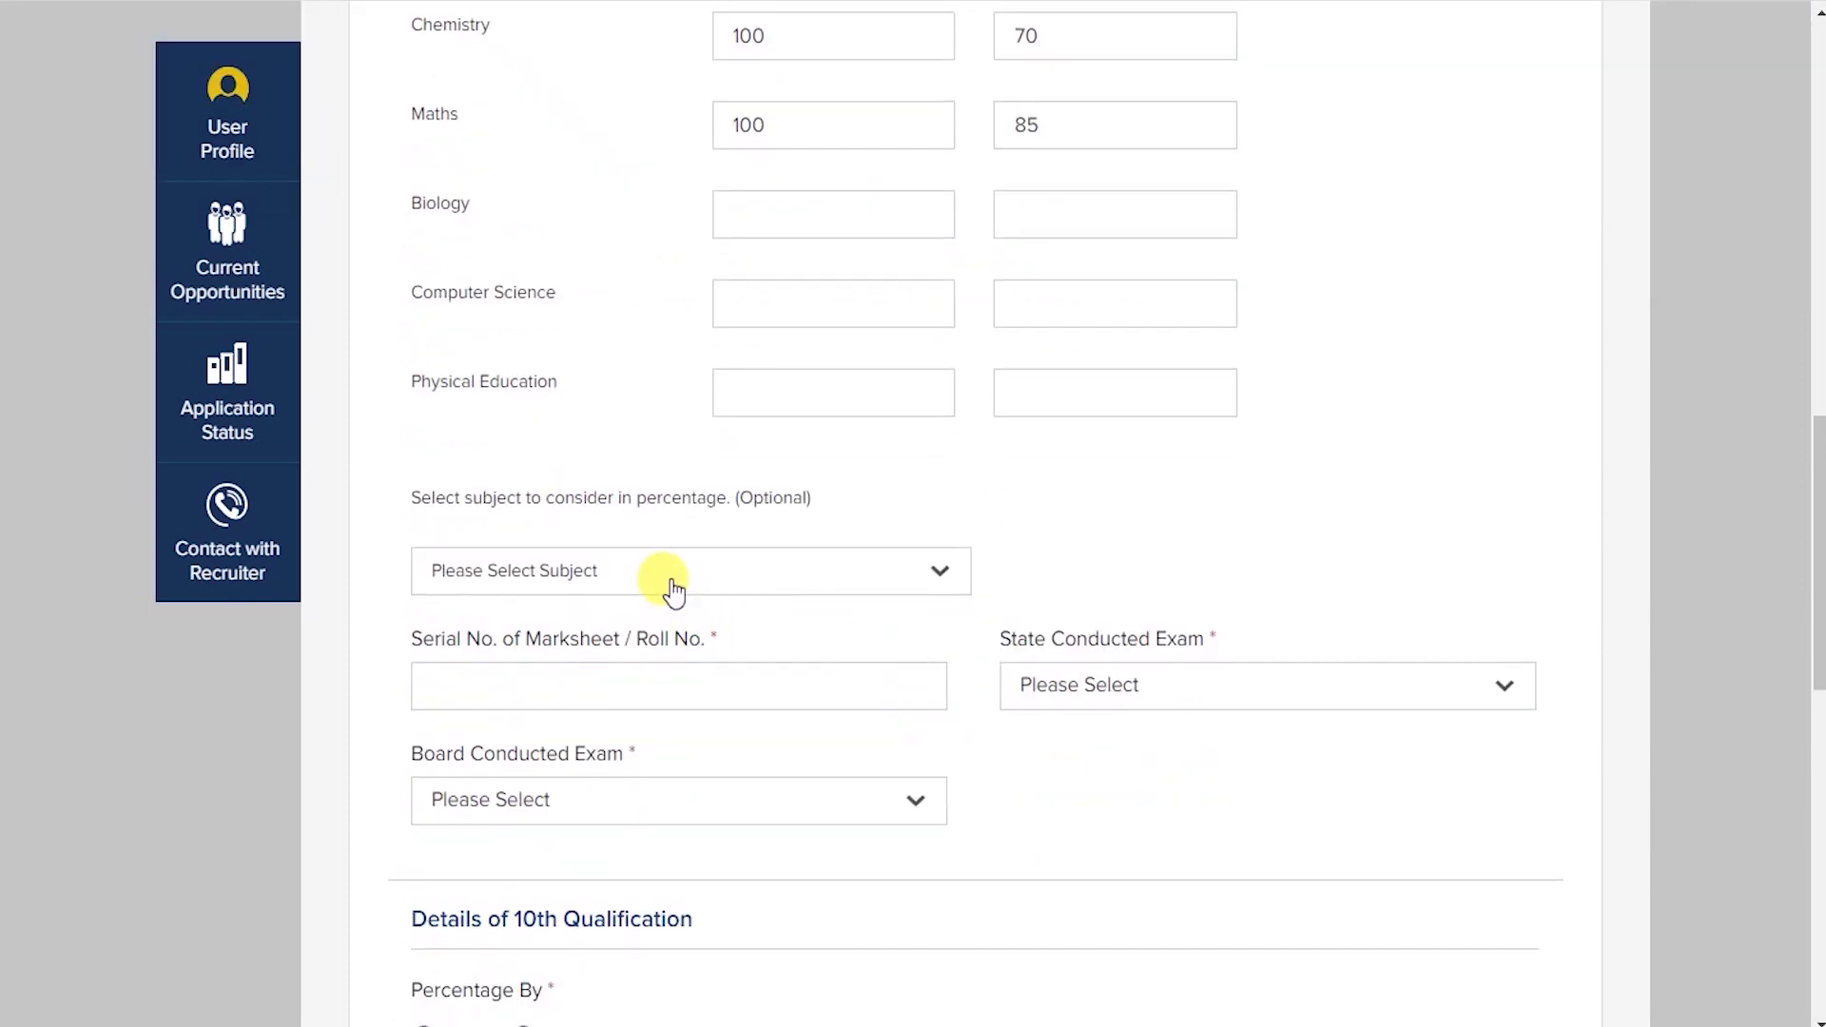
{"action": "left_click", "coordinate": [685, 570]}
{"action": "scroll", "coordinate": [640, 697], "scroll_direction": "down", "scroll_amount": 3}
{"action": "scroll", "coordinate": [648, 786], "scroll_direction": "down", "scroll_amount": 3}
{"action": "left_click", "coordinate": [1046, 614]}
{"action": "scroll", "coordinate": [816, 504], "scroll_direction": "down", "scroll_amount": 1}
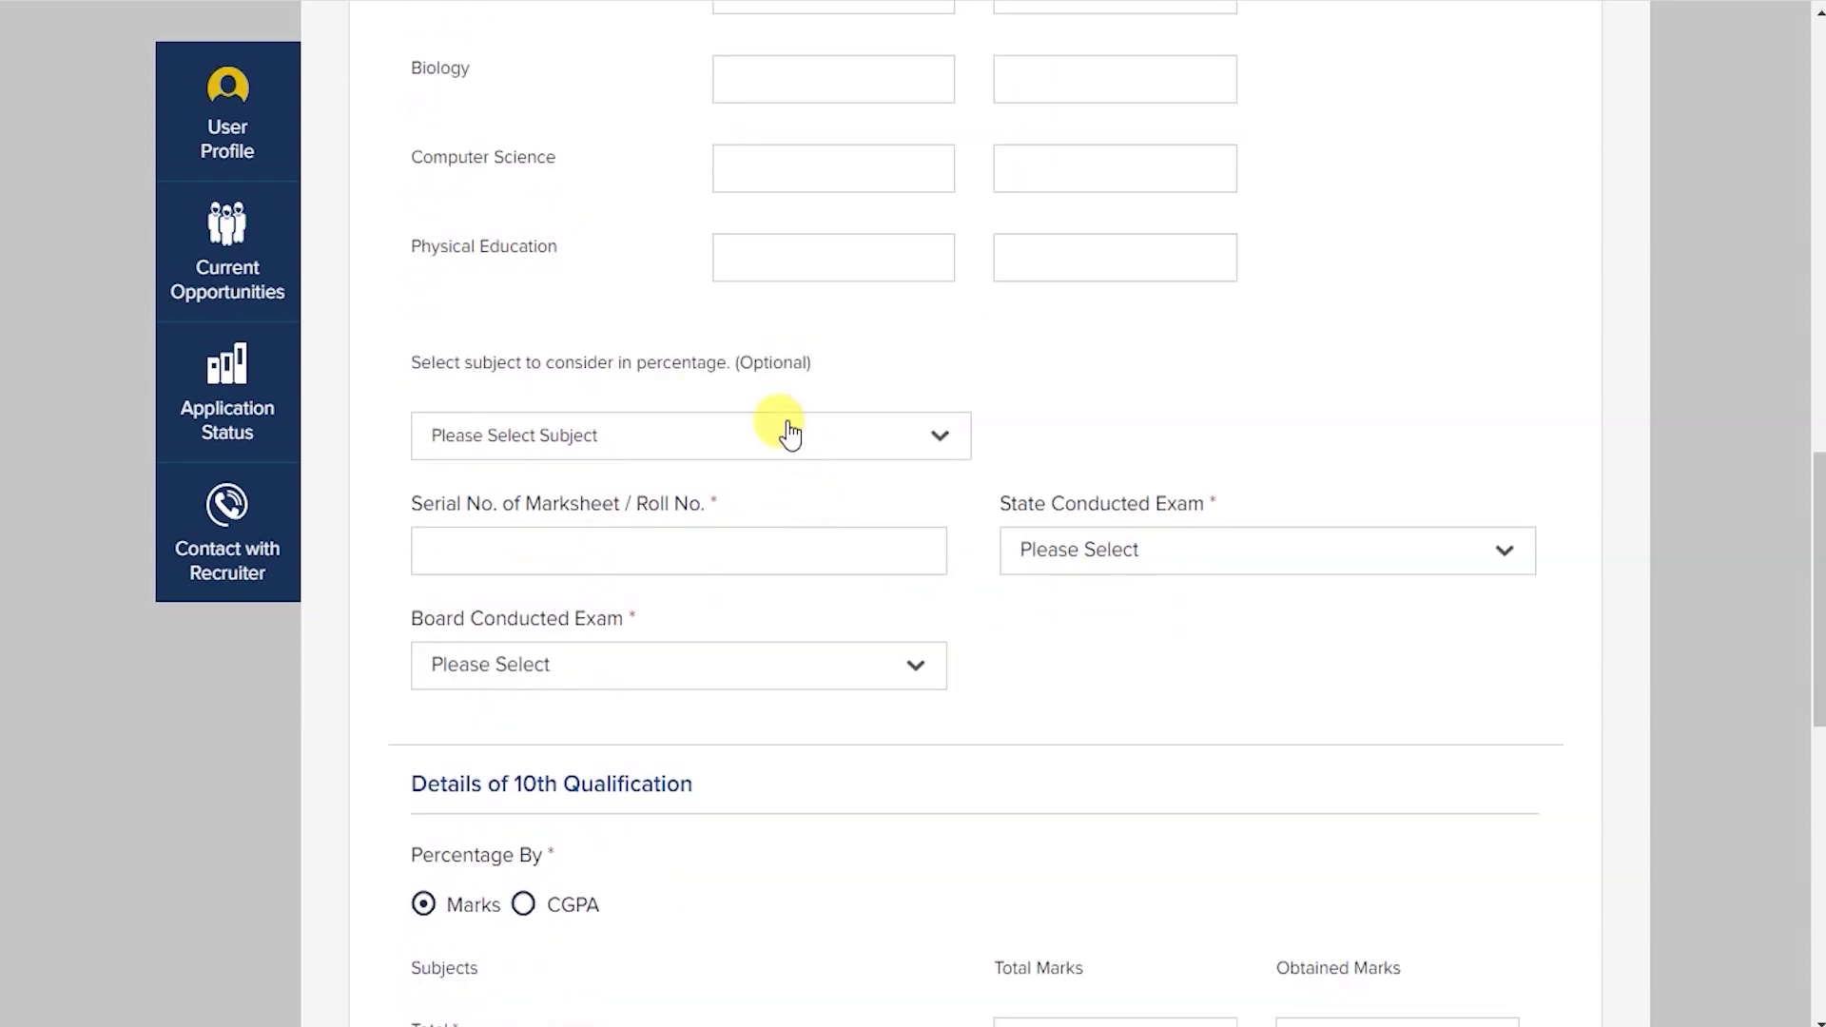
{"action": "scroll", "coordinate": [837, 437], "scroll_direction": "up", "scroll_amount": 3}
{"action": "scroll", "coordinate": [608, 523], "scroll_direction": "down", "scroll_amount": 2}
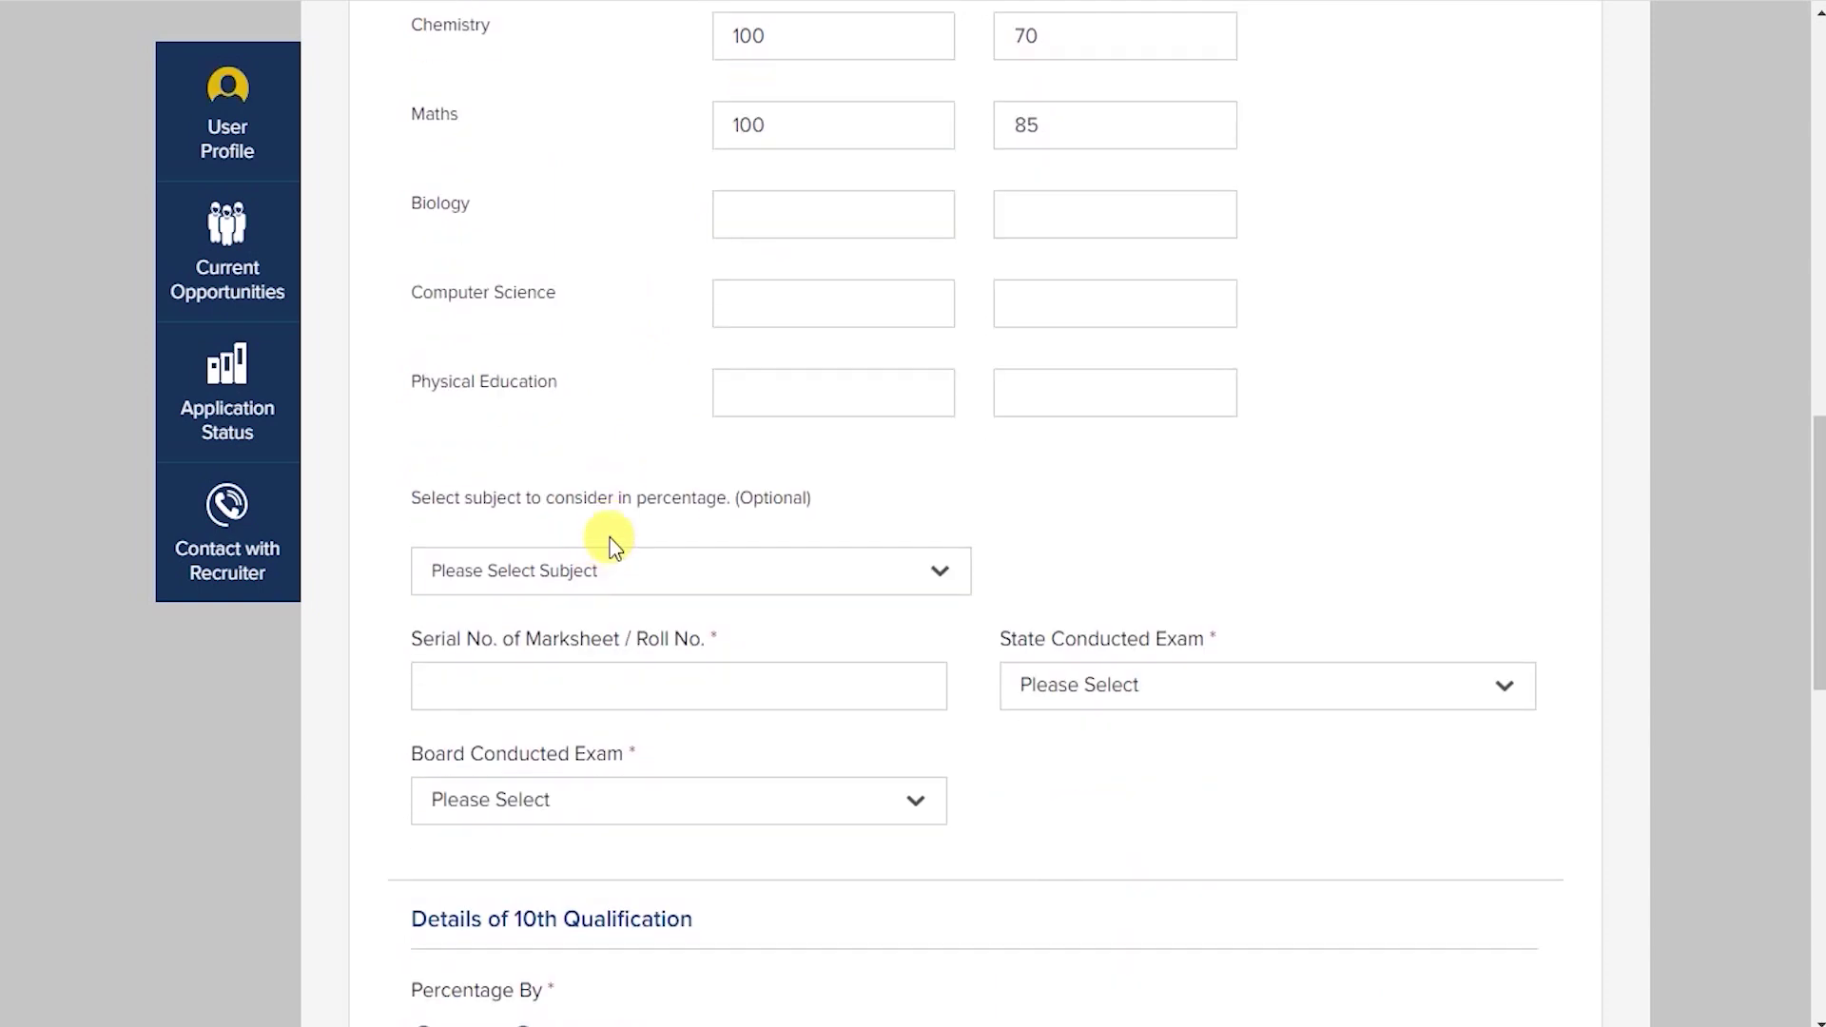
{"action": "scroll", "coordinate": [723, 523], "scroll_direction": "down", "scroll_amount": 2}
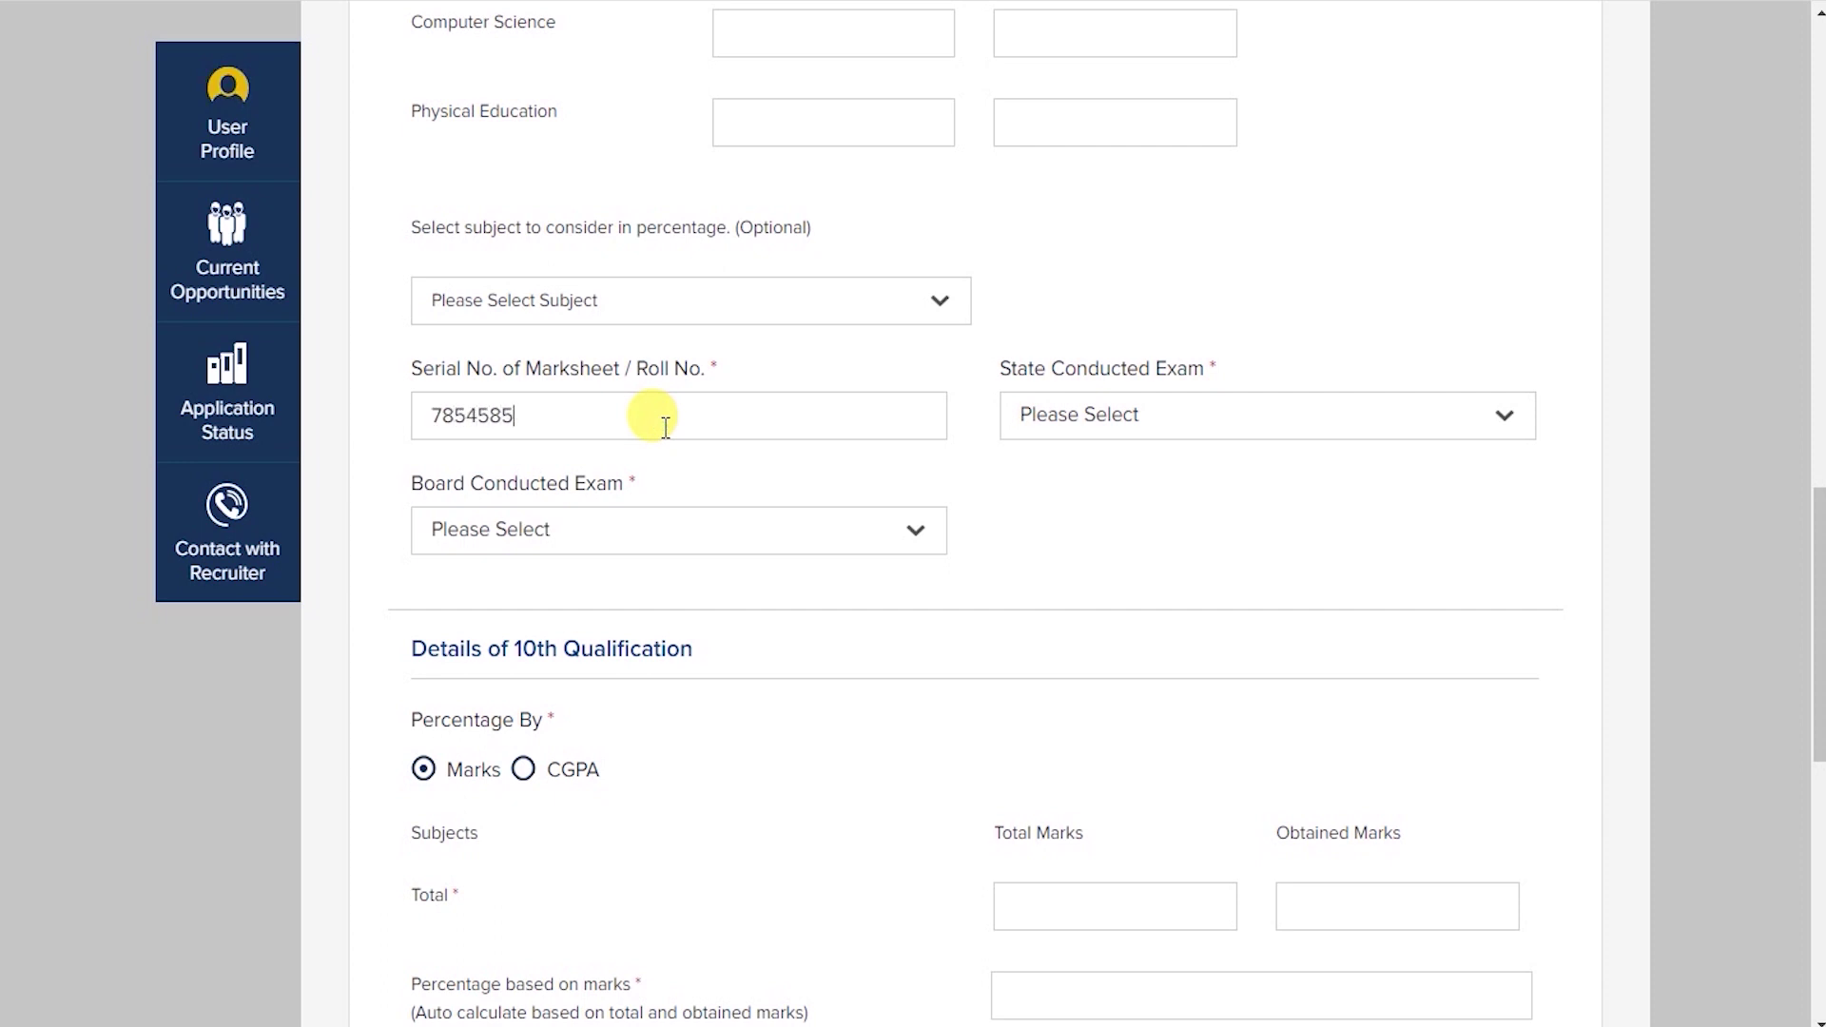
Set the 12th exam state to MADHYA PRADESH and the board to State Board.
{"action": "left_click", "coordinate": [1093, 411]}
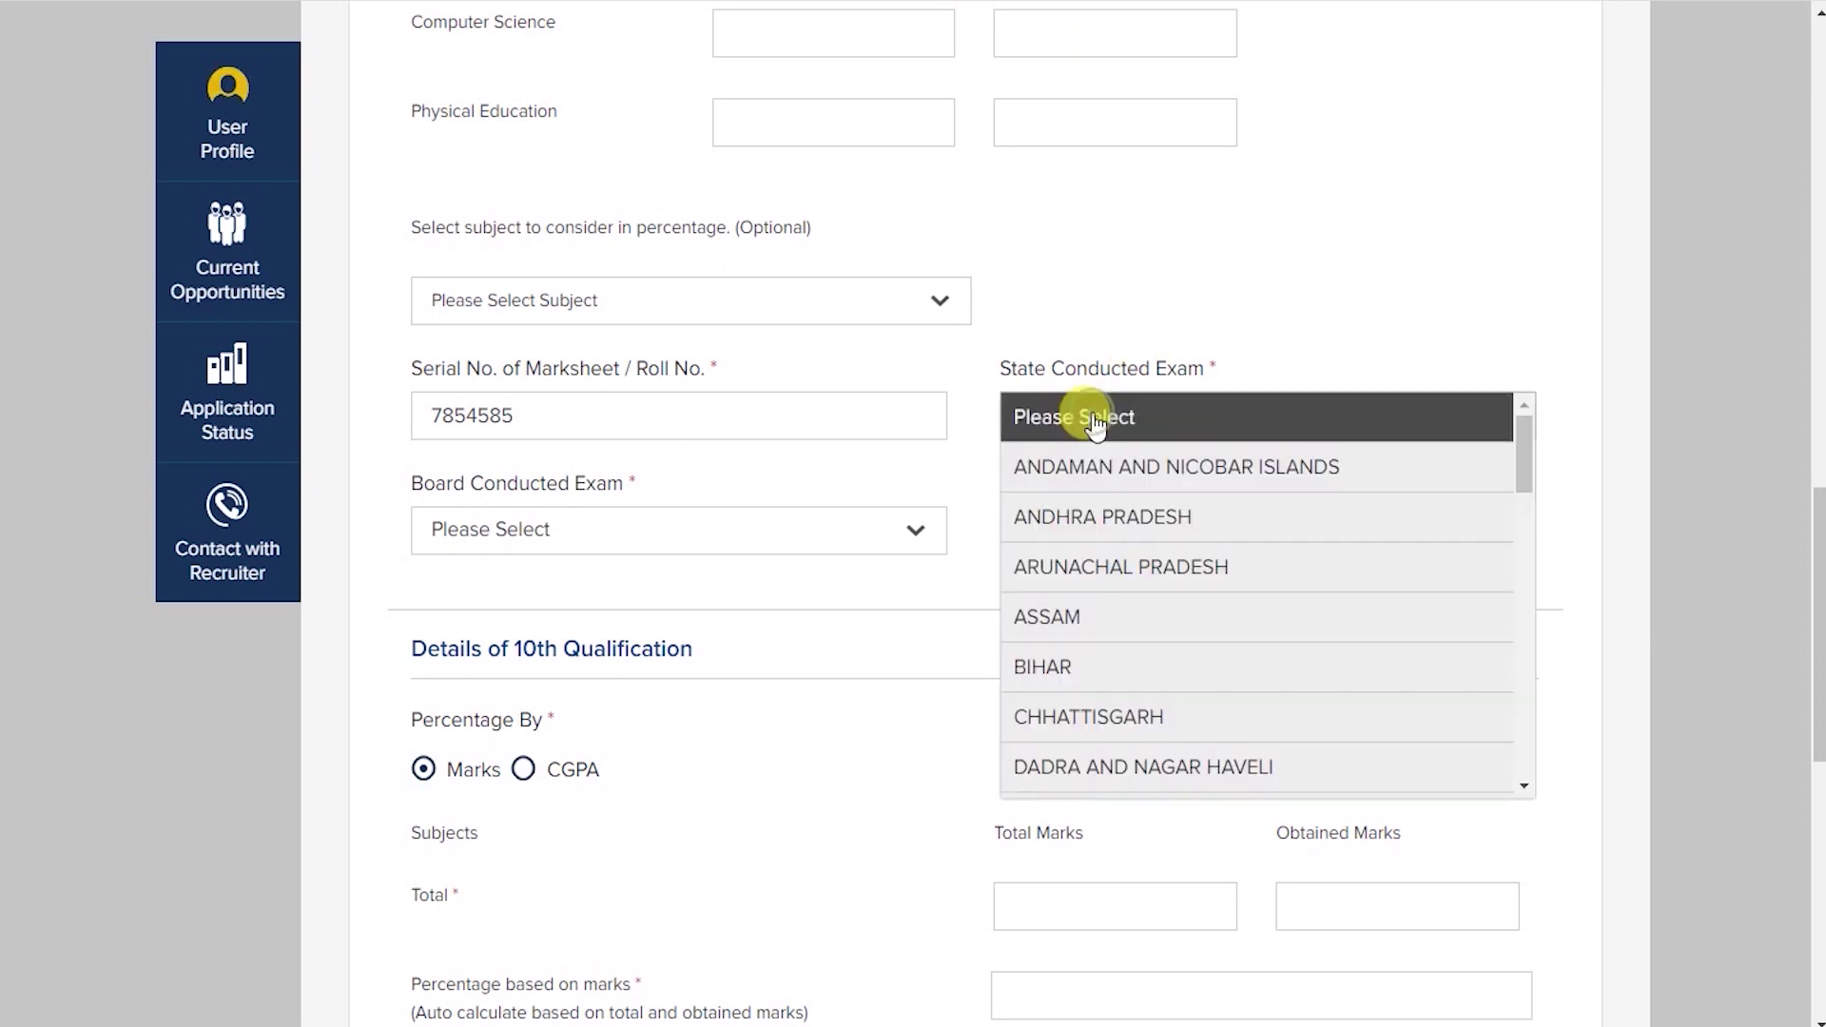
{"action": "scroll", "coordinate": [1275, 542], "scroll_direction": "down", "scroll_amount": 5}
{"action": "scroll", "coordinate": [1275, 561], "scroll_direction": "down", "scroll_amount": 3}
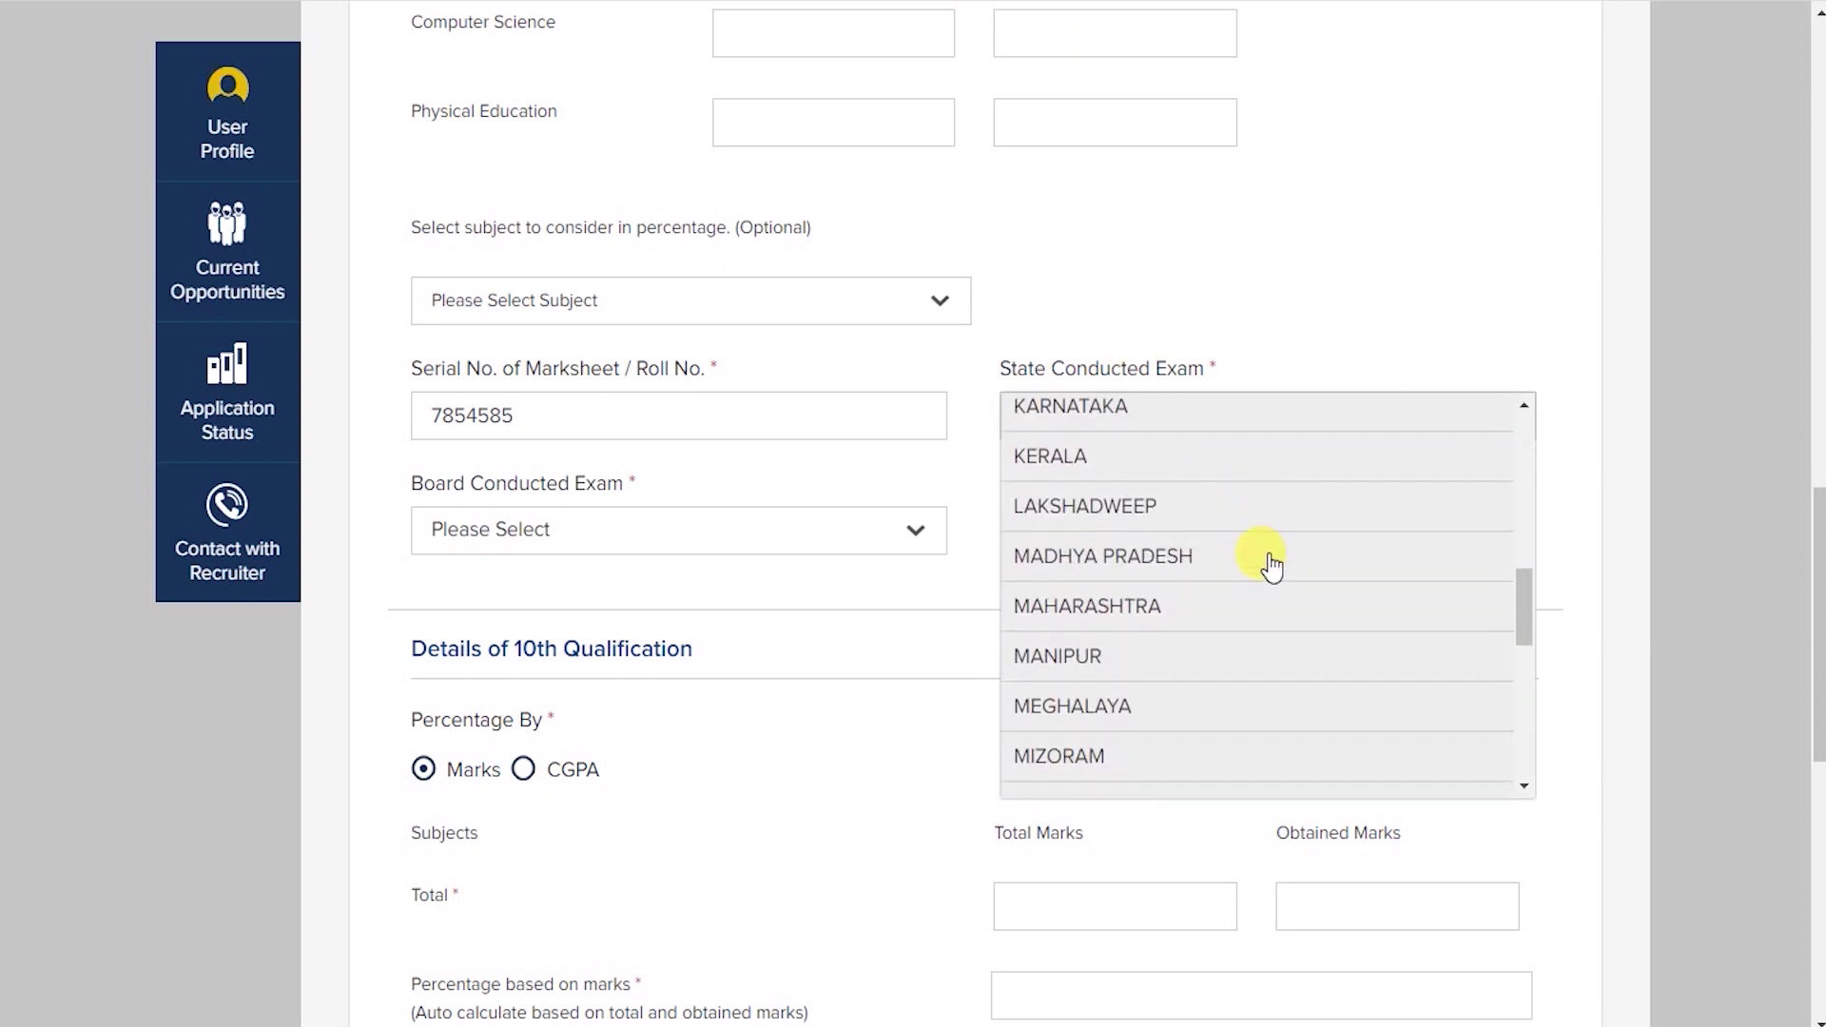
{"action": "left_click", "coordinate": [1170, 554]}
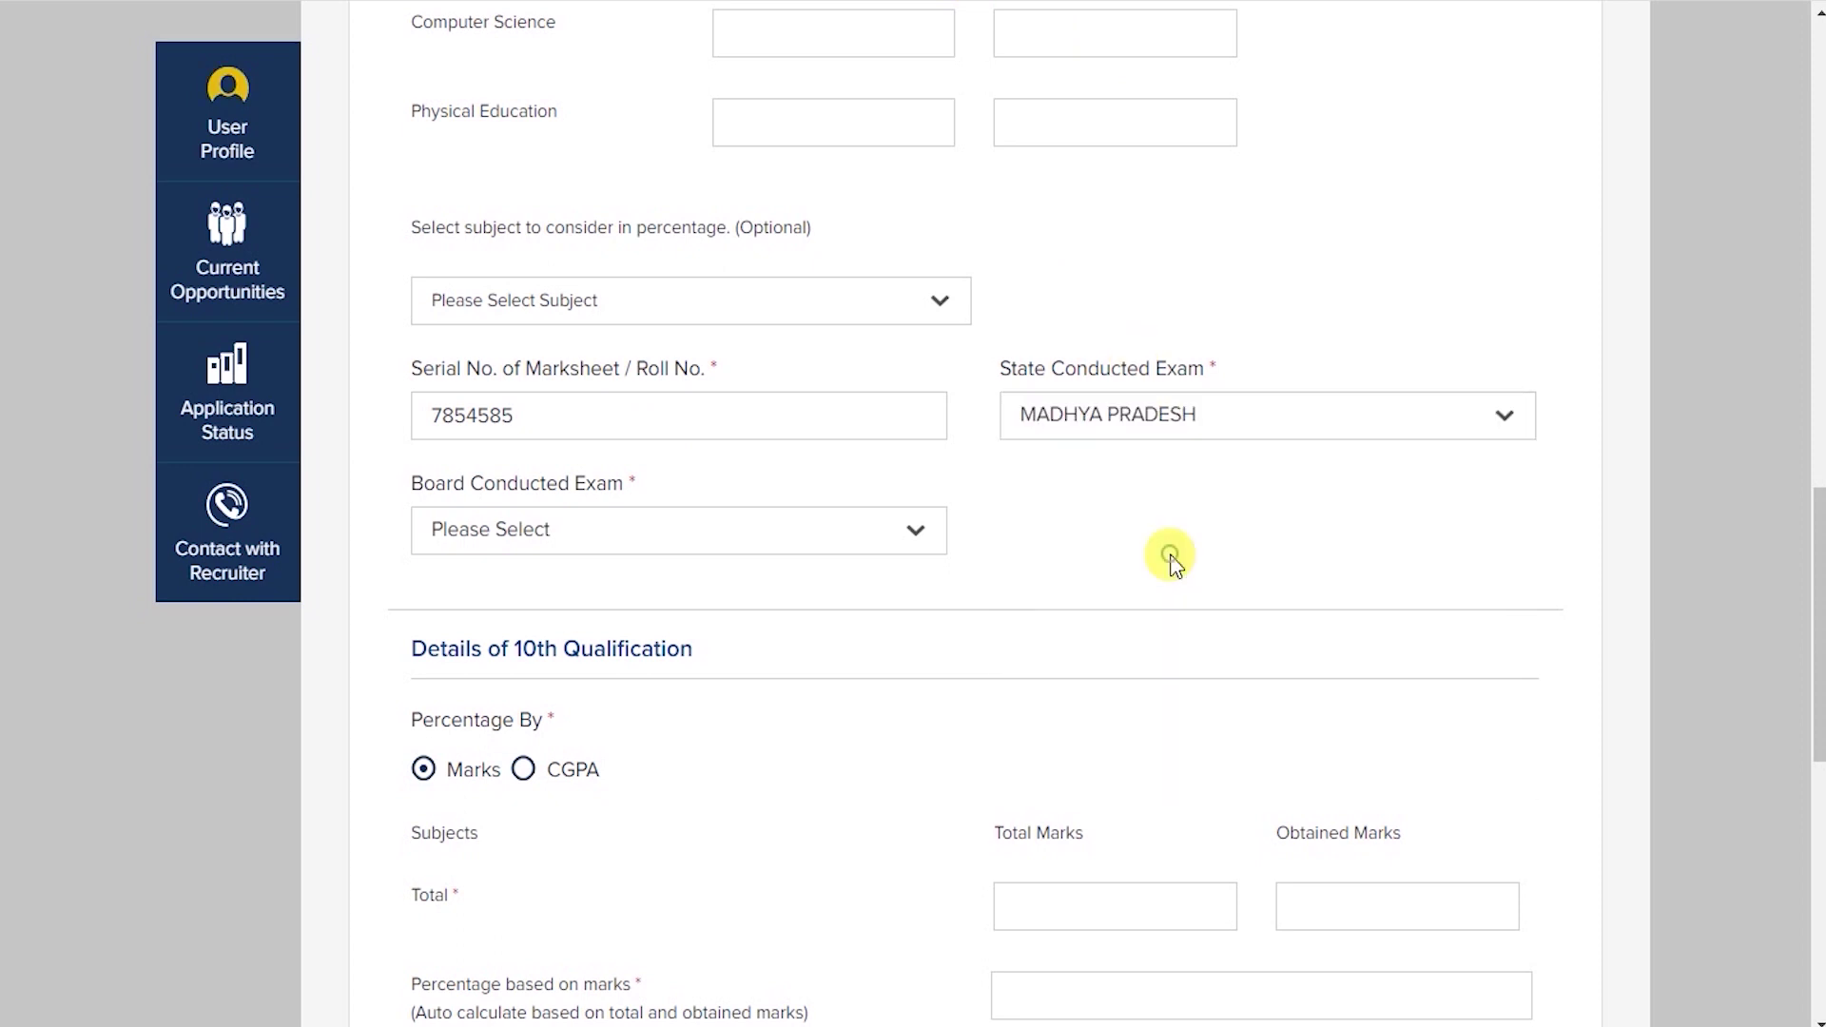
{"action": "left_click", "coordinate": [766, 539]}
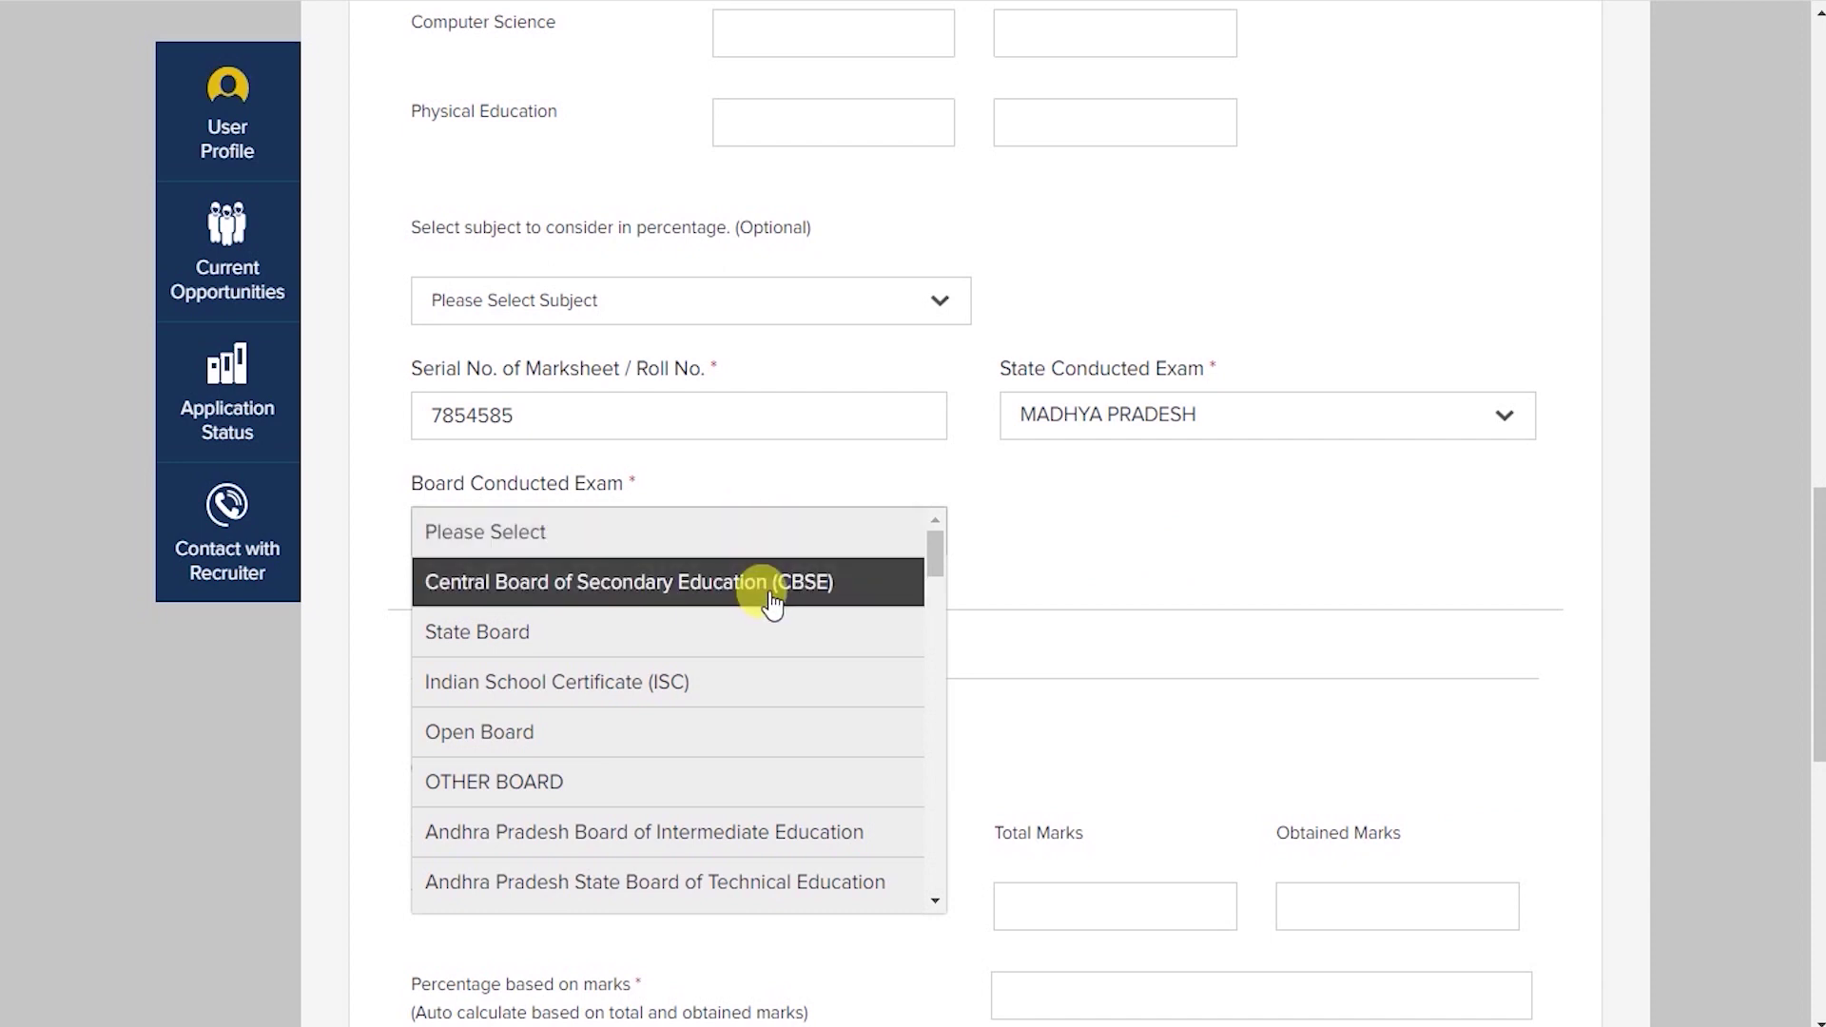
{"action": "left_click", "coordinate": [561, 633]}
Switch the 10th qualification's percentage option to CGPA.
{"action": "scroll", "coordinate": [930, 533], "scroll_direction": "down", "scroll_amount": 3}
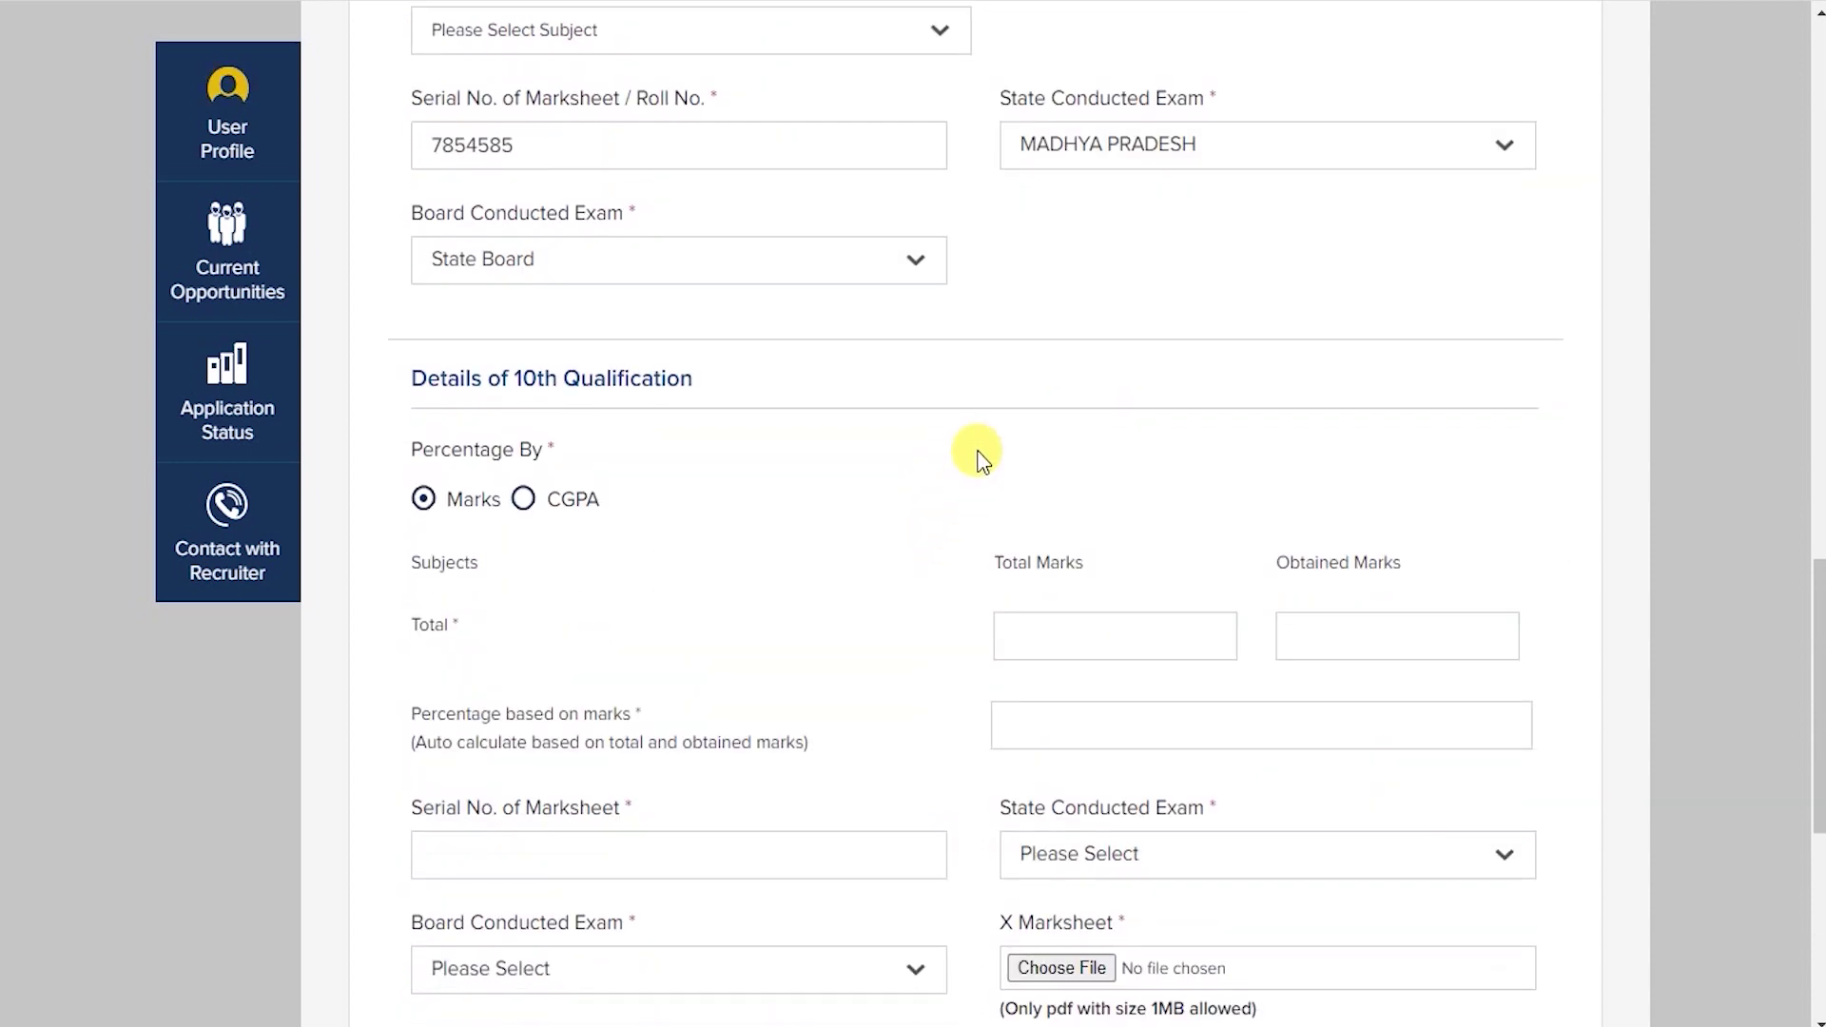
{"action": "scroll", "coordinate": [980, 459], "scroll_direction": "down", "scroll_amount": 1}
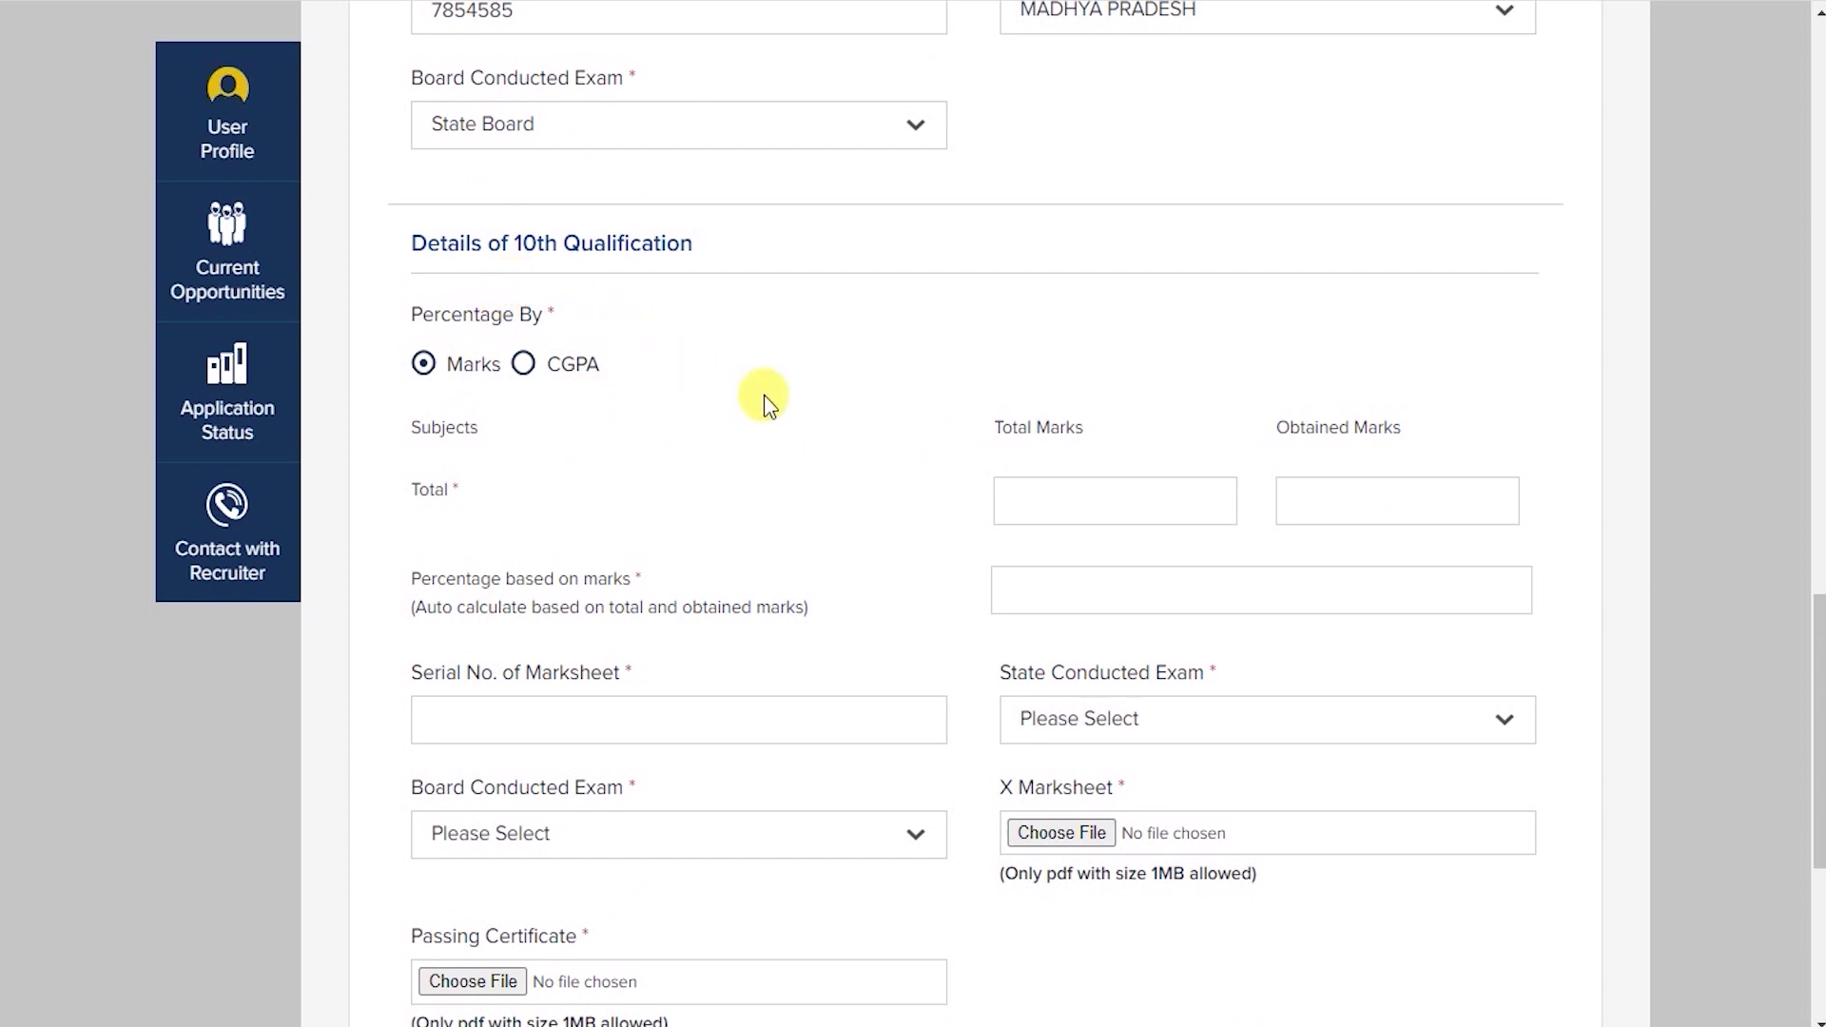
{"action": "scroll", "coordinate": [691, 366], "scroll_direction": "down", "scroll_amount": 1}
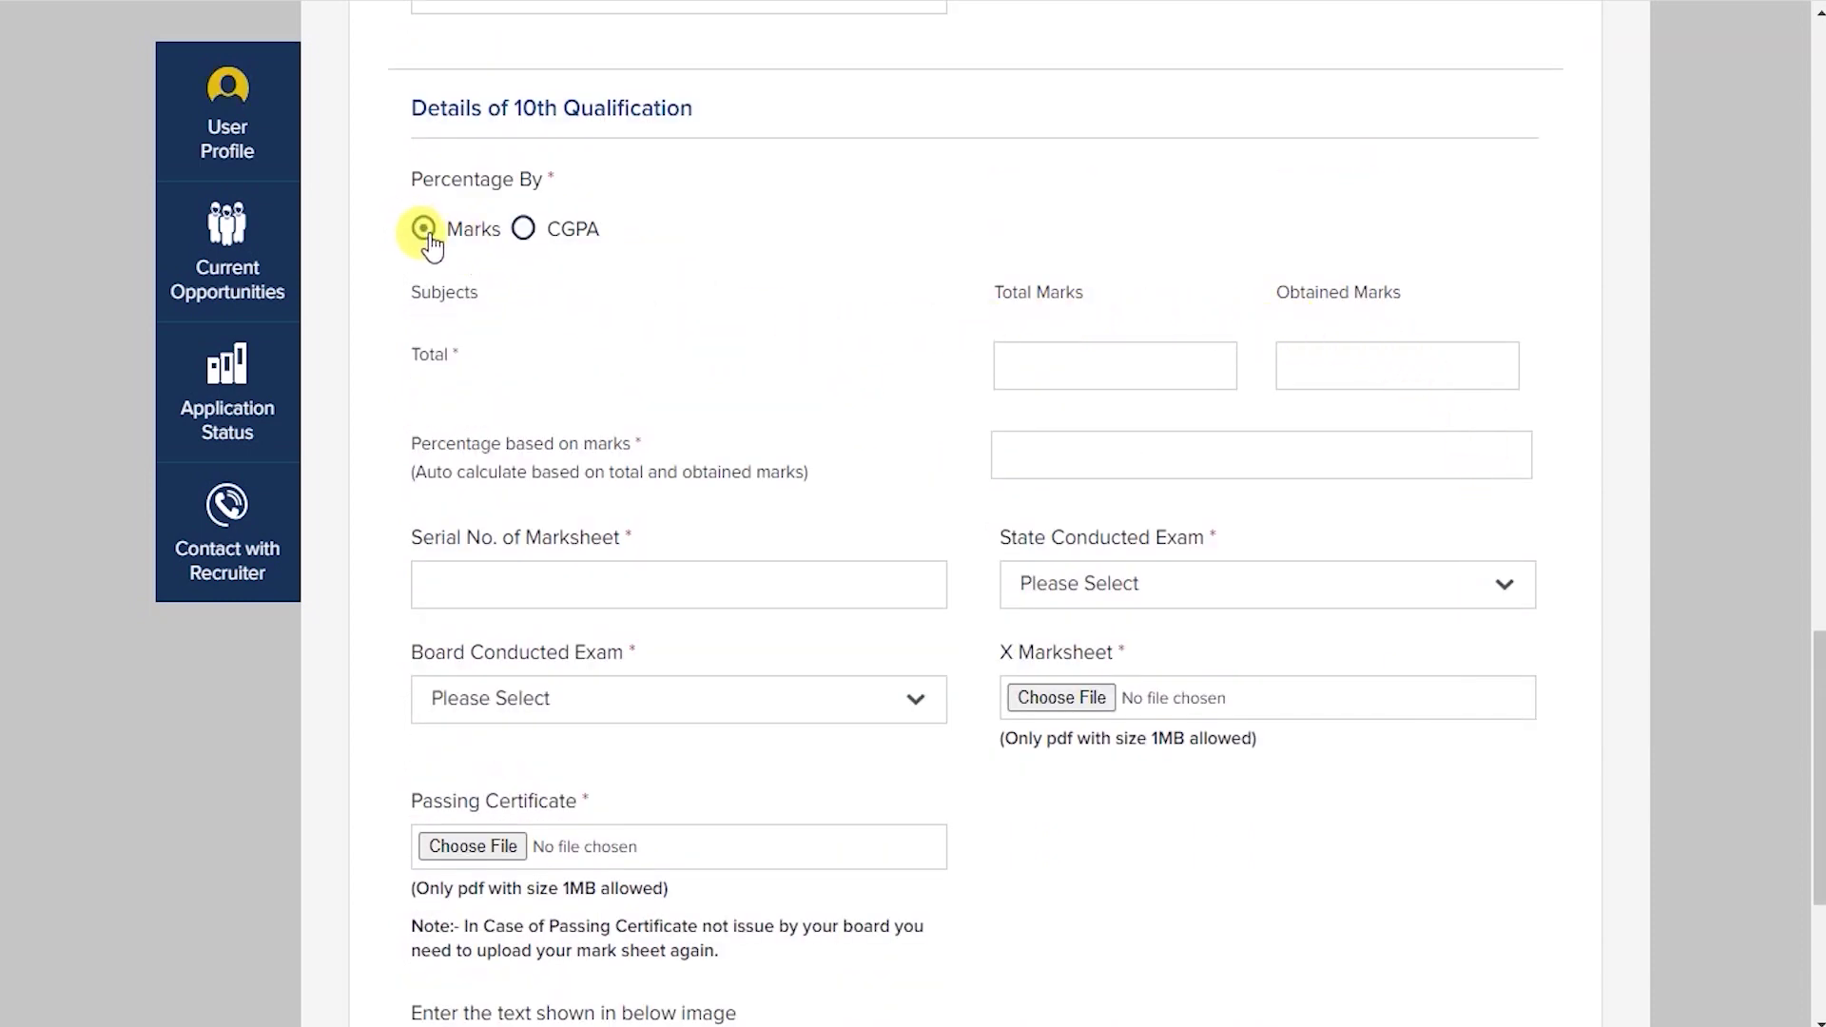
{"action": "left_click", "coordinate": [523, 229]}
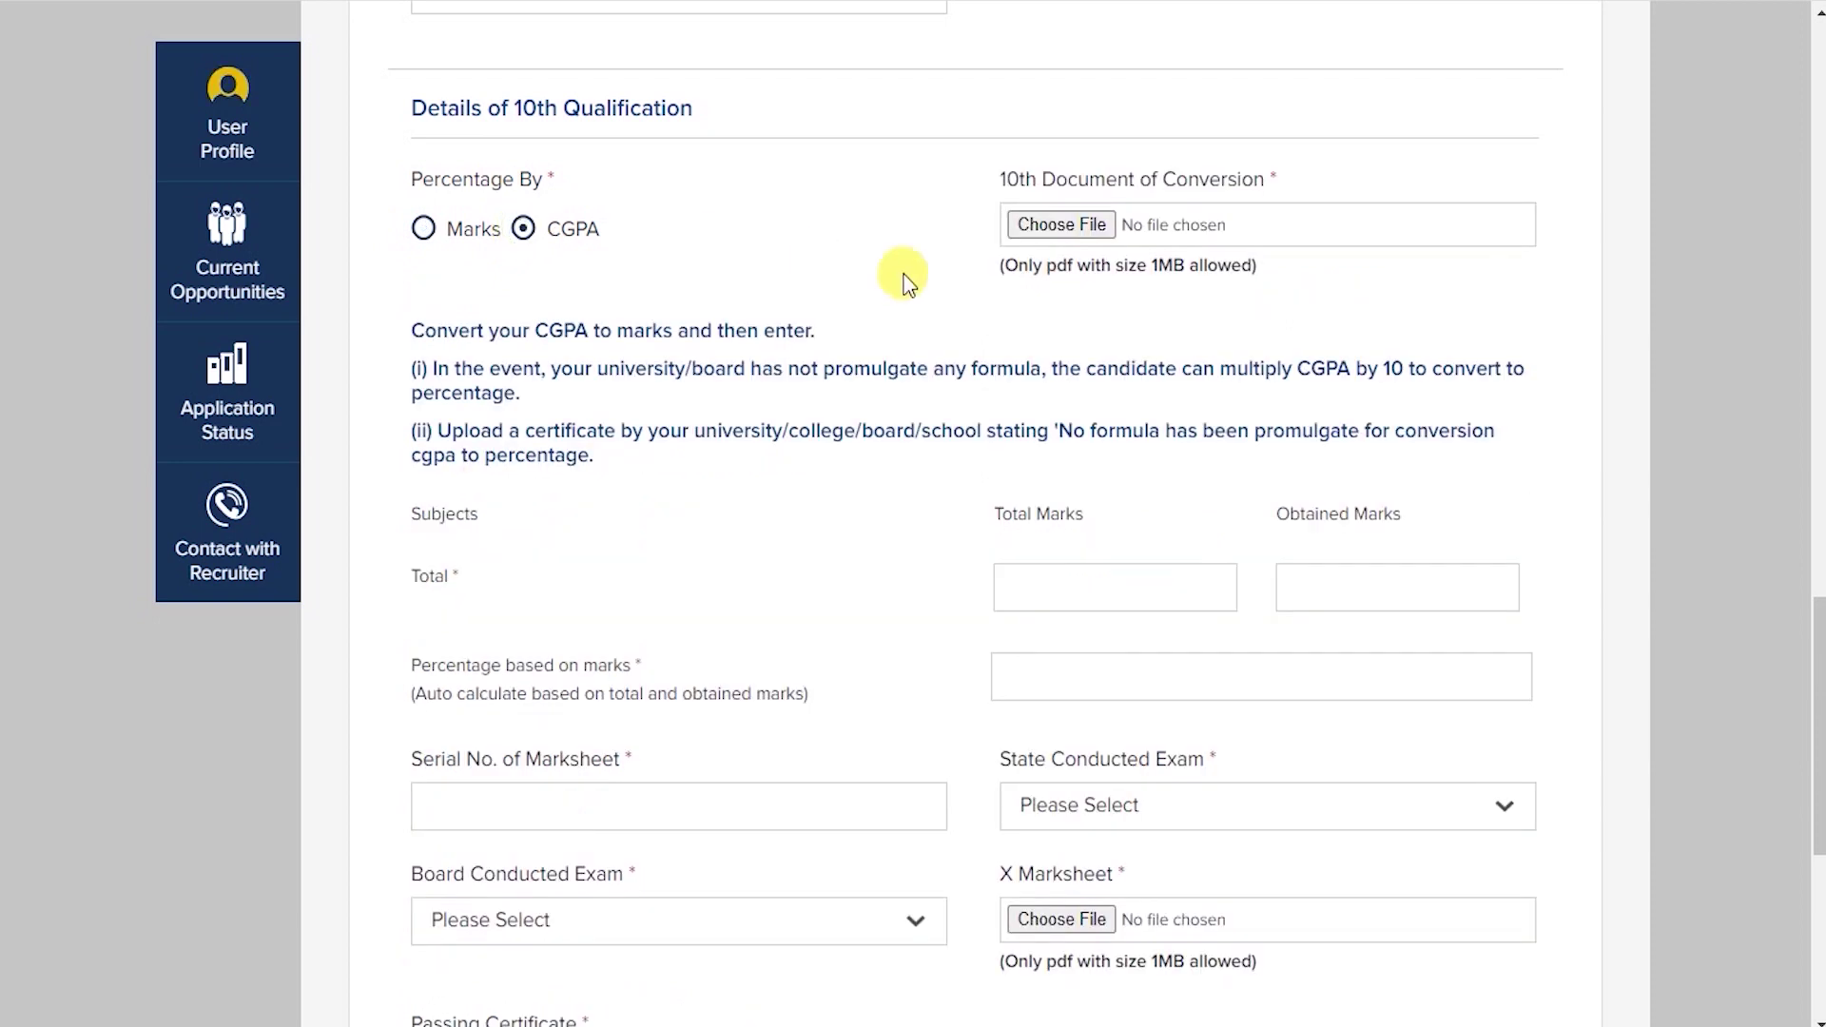